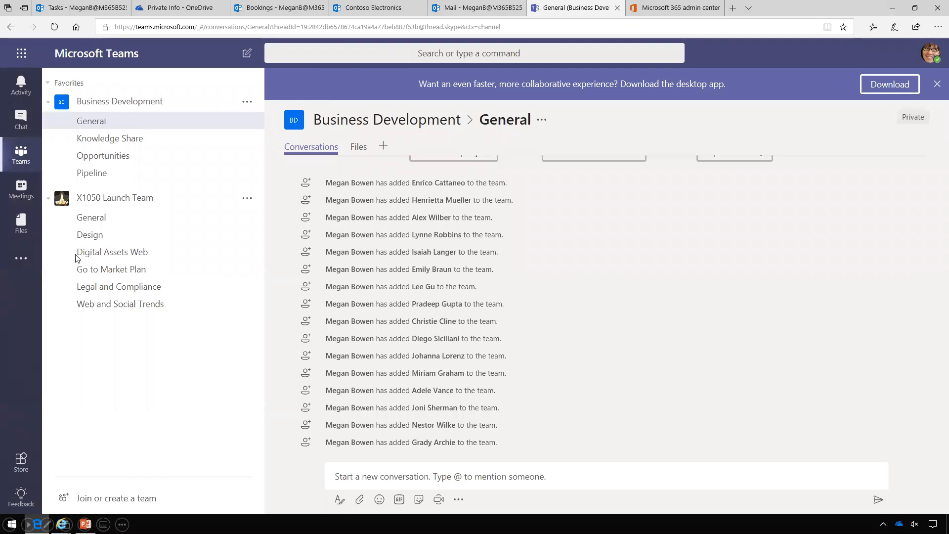
Open the General channel under the X1050 Launch Team
click(99, 222)
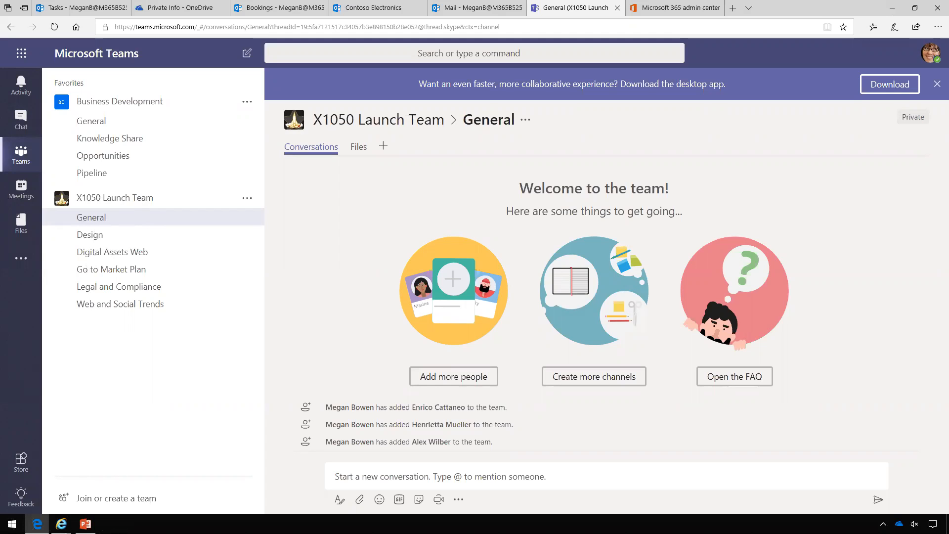
Open the X1050 Launch Team's Design channel to read its conversation
click(98, 237)
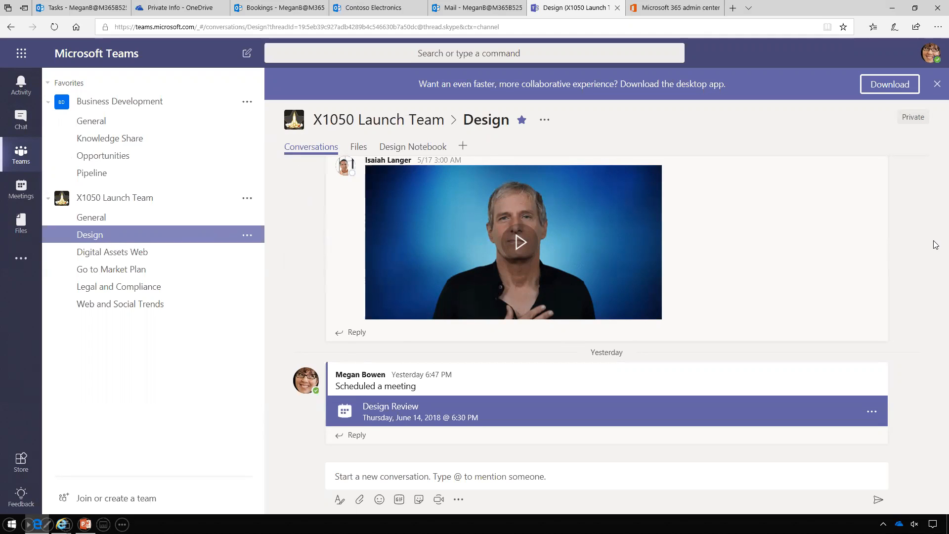
Play the Great teamwork GIF, scroll back through earlier Design posts, then show the channel's Files
scroll(936, 234, up, 5)
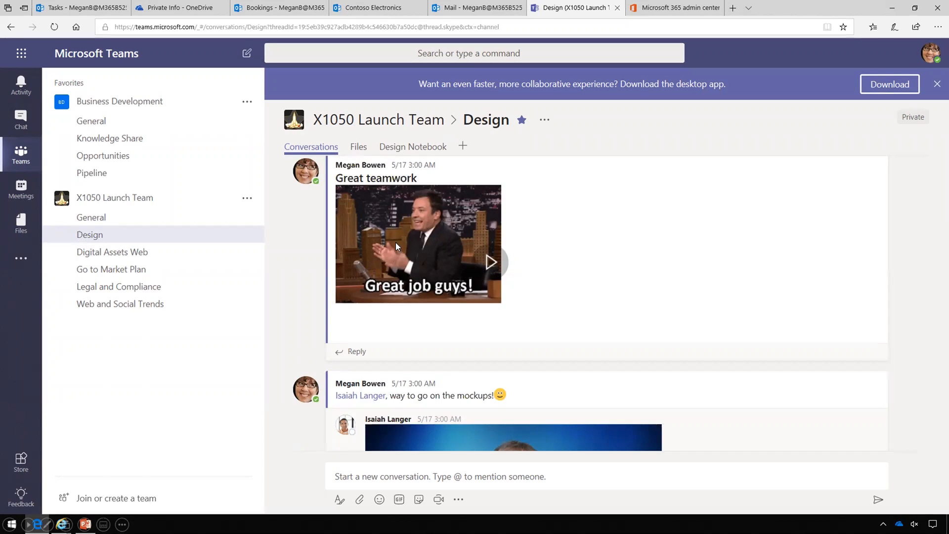
click(489, 262)
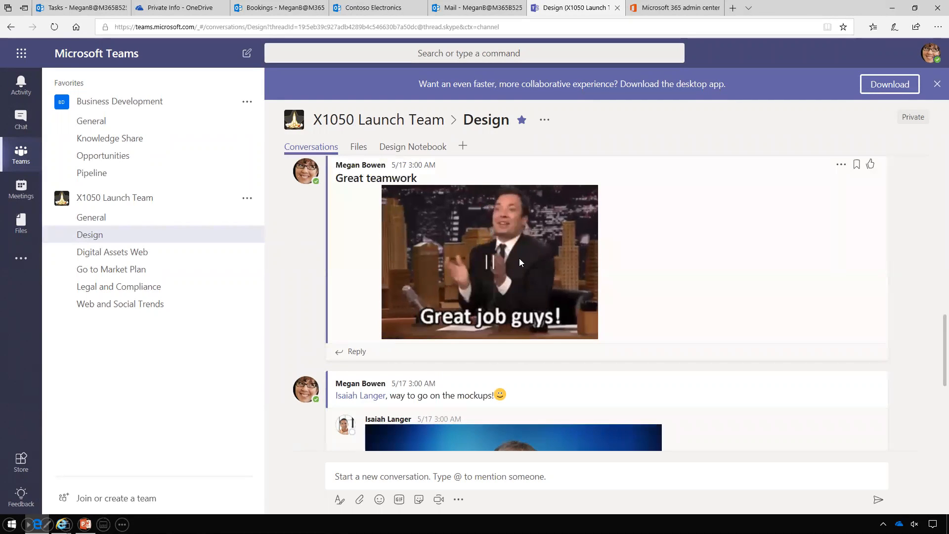
scroll(936, 202, up, 5)
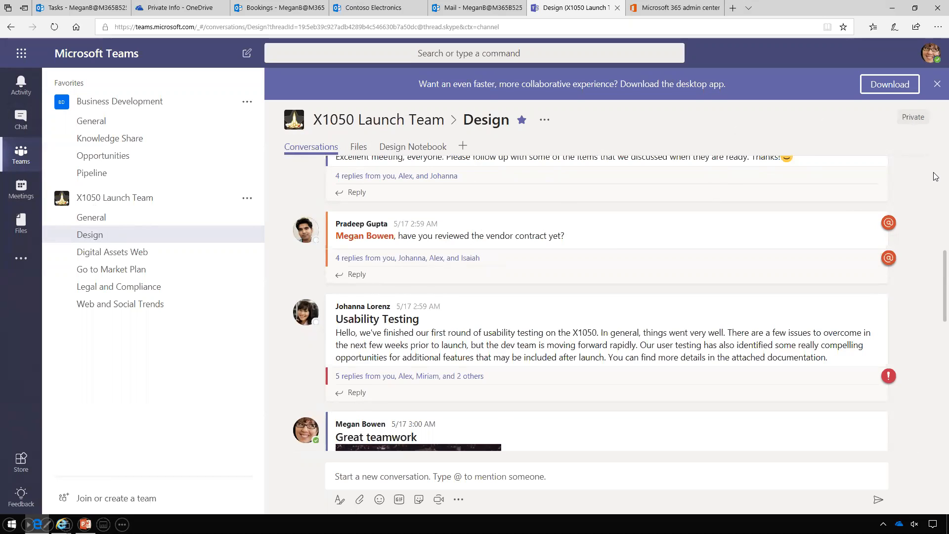
scroll(936, 168, up, 5)
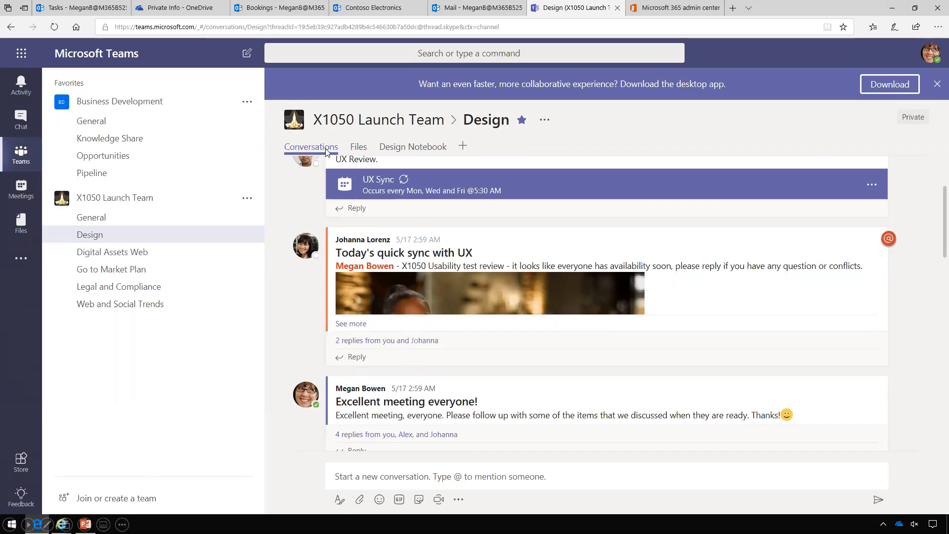
click(360, 147)
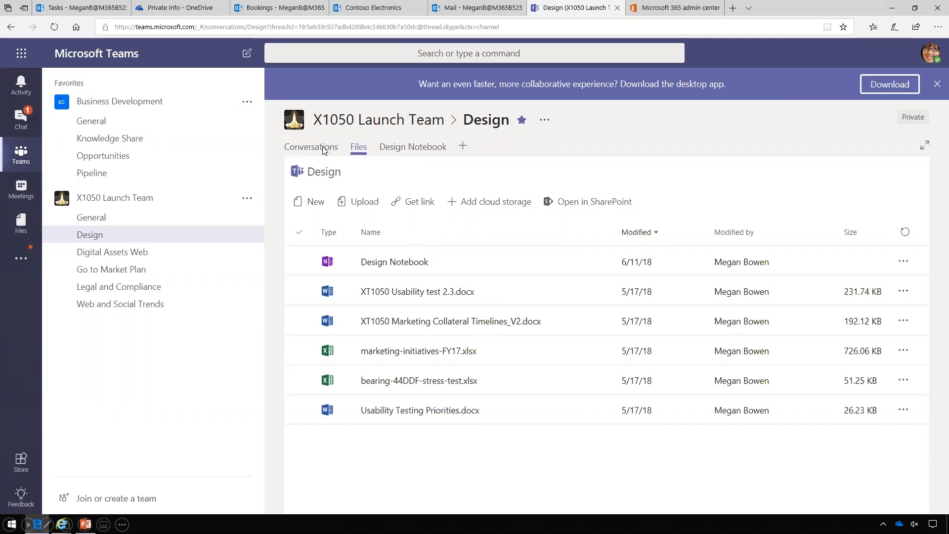
click(463, 146)
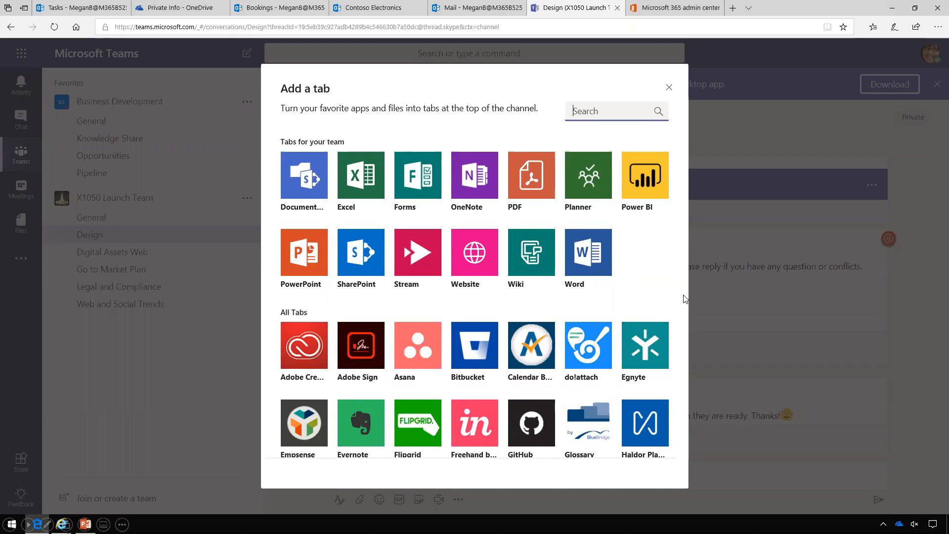
scroll(682, 297, down, 10)
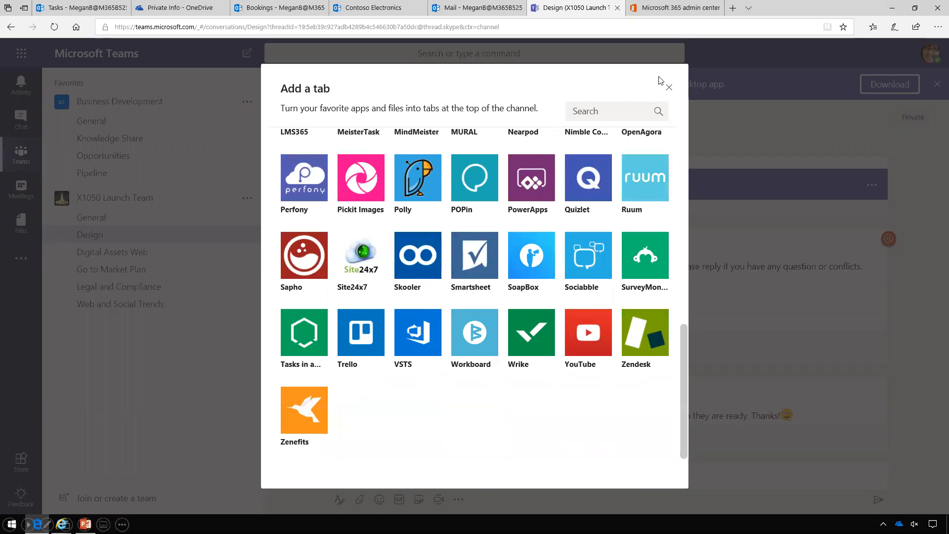
click(669, 88)
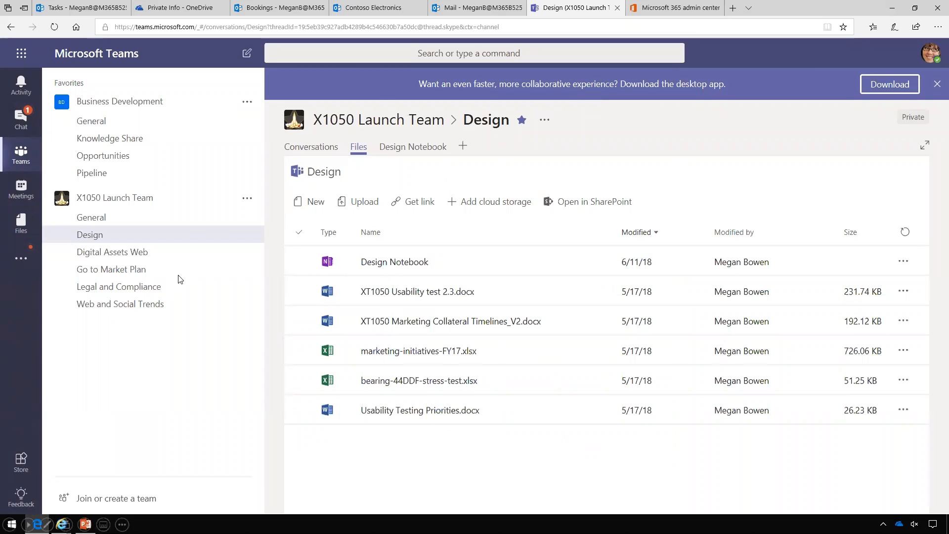
Review the Design Notebook meeting minutes, then switch to the Meetings calendar
click(418, 152)
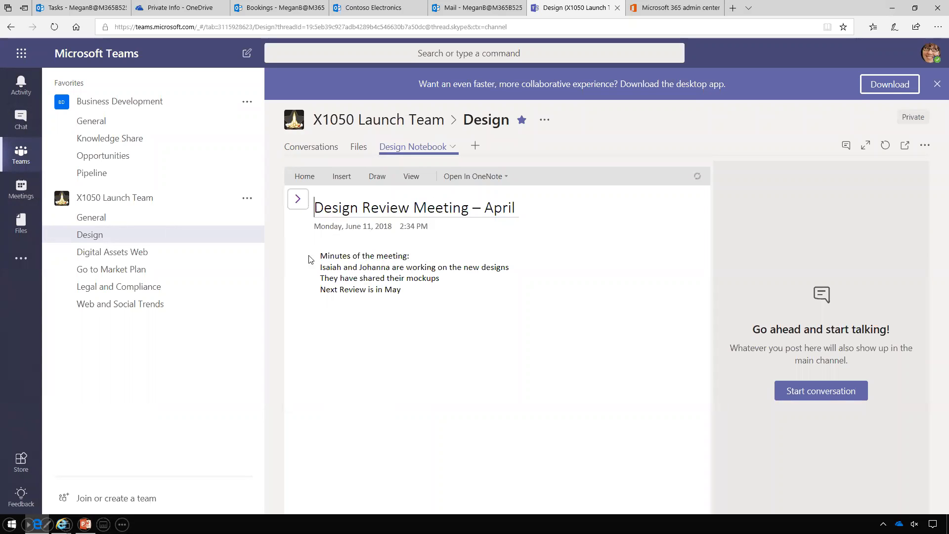
click(23, 195)
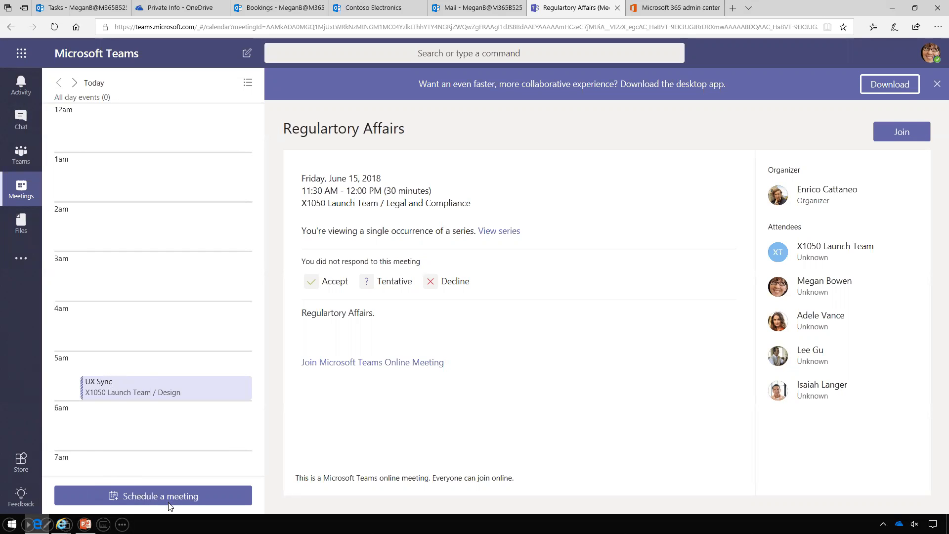
Start a new meeting titled 'Design Review' in the X1050 Launch Team > Design channel
click(183, 496)
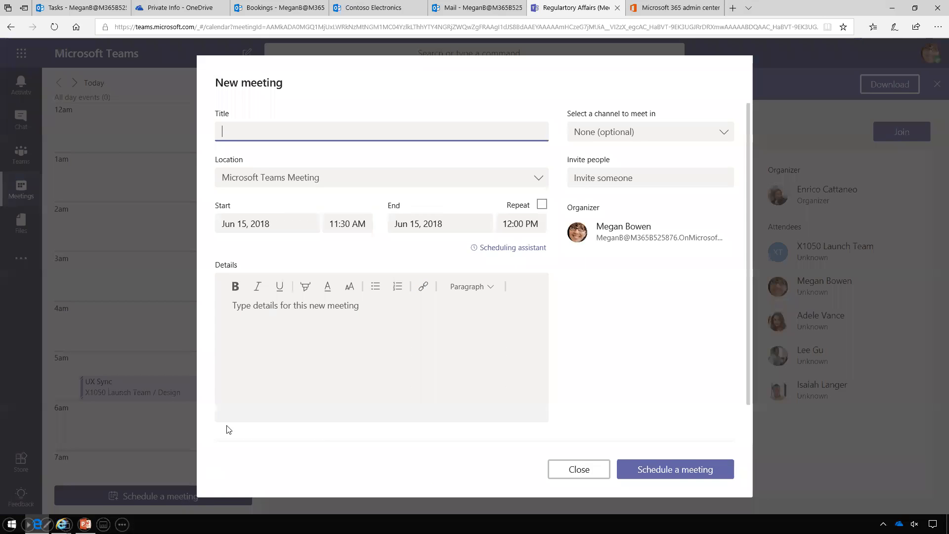
text(Design Review)
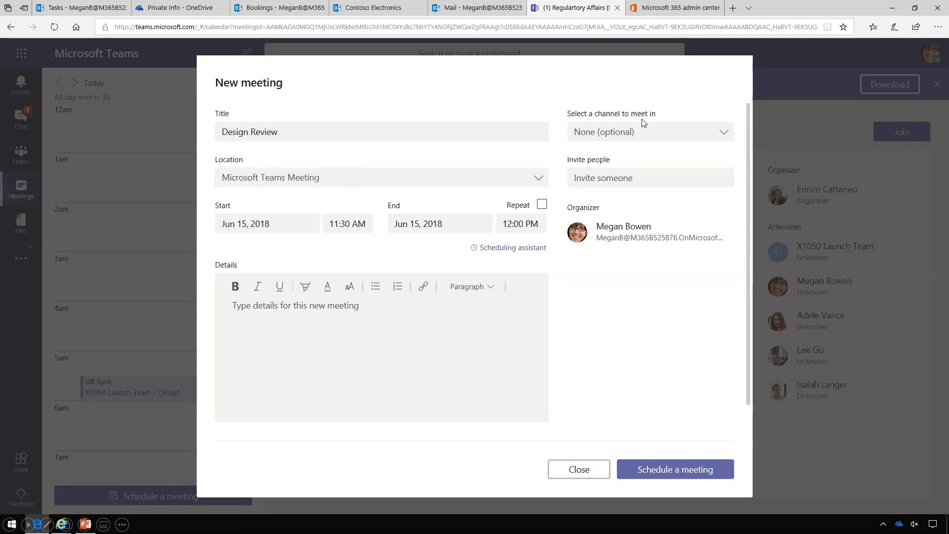
click(724, 133)
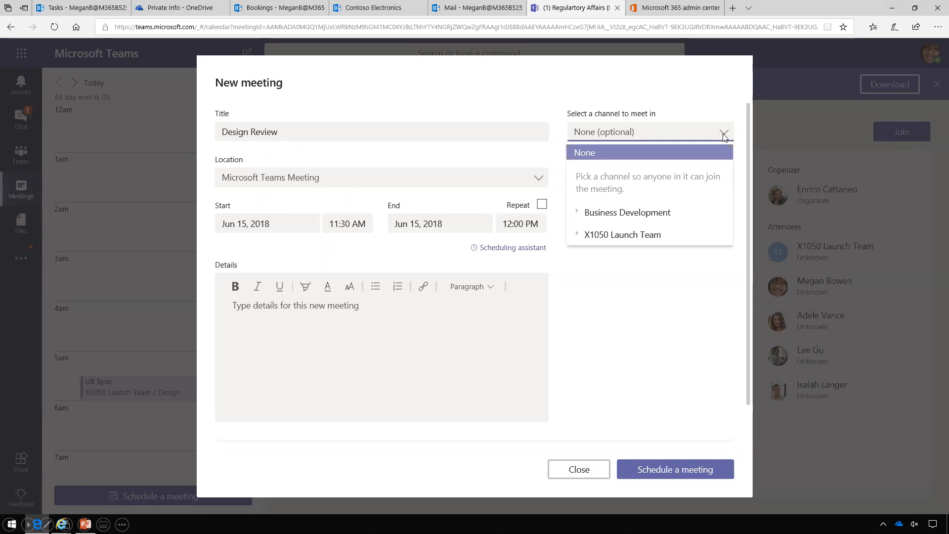
click(637, 236)
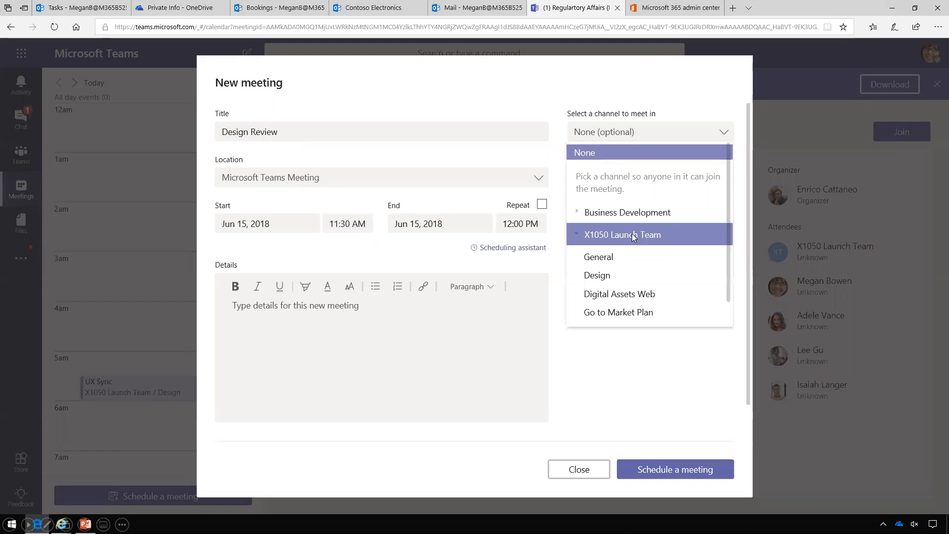
click(611, 281)
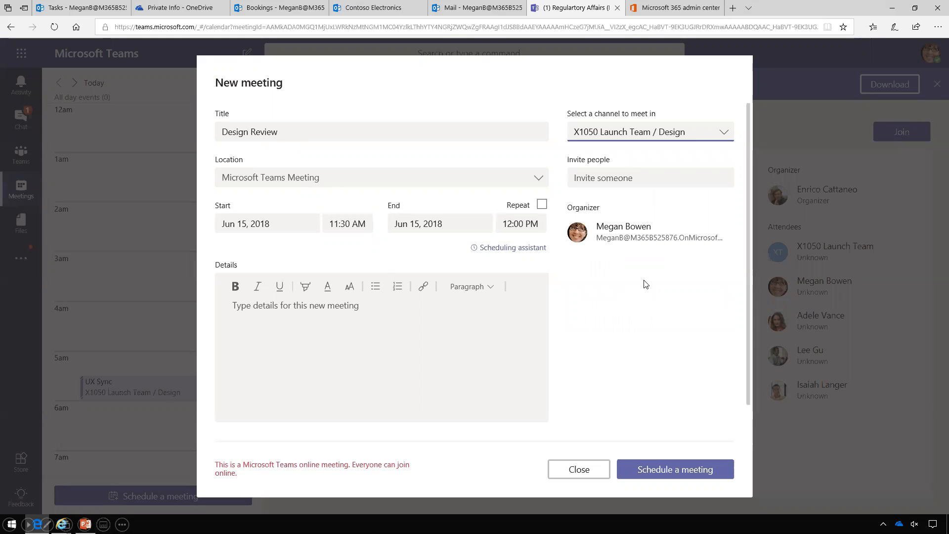
Invite the second suggested colleague as attendee and schedule the meeting
click(653, 181)
text(e)
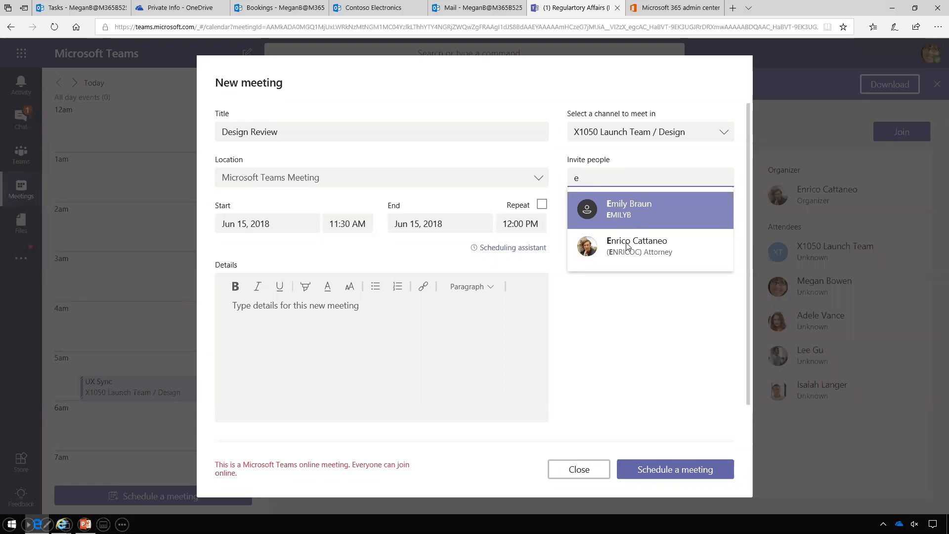
click(652, 254)
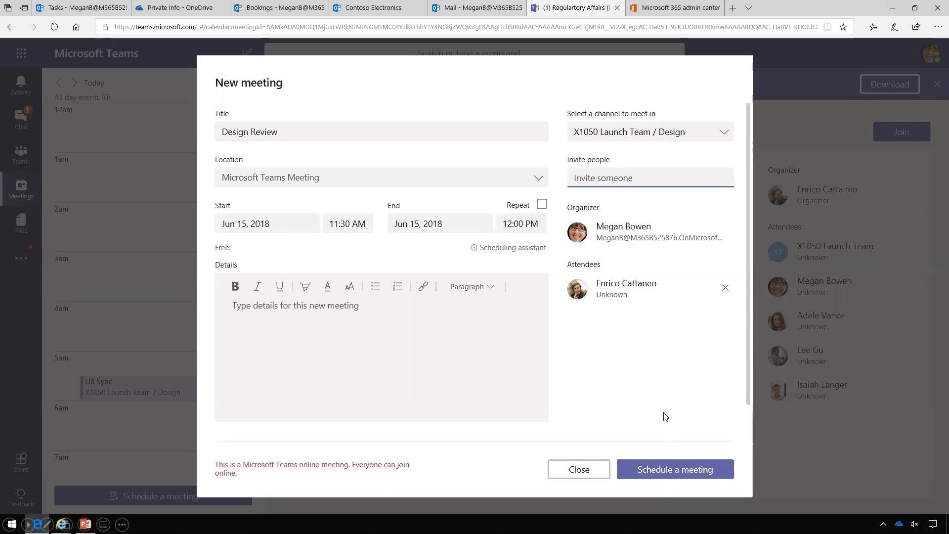
click(675, 469)
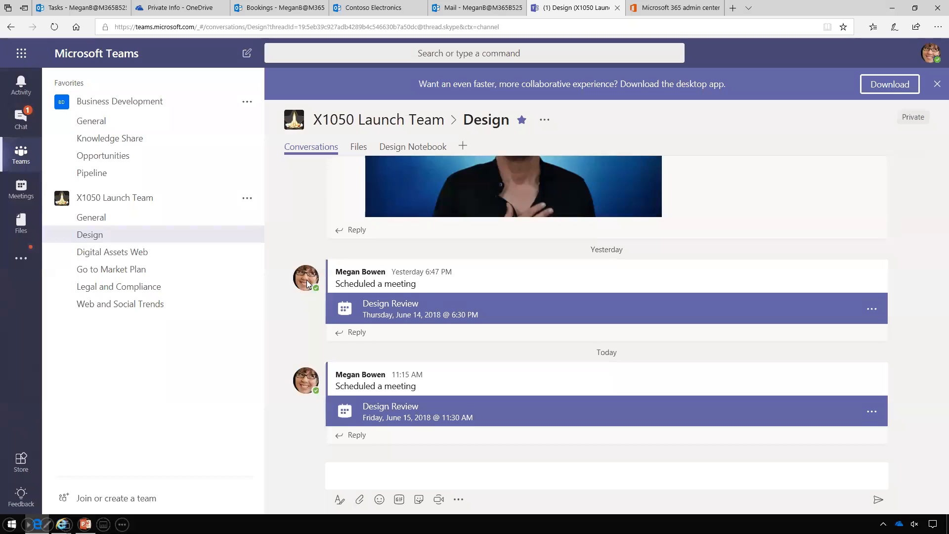
click(24, 120)
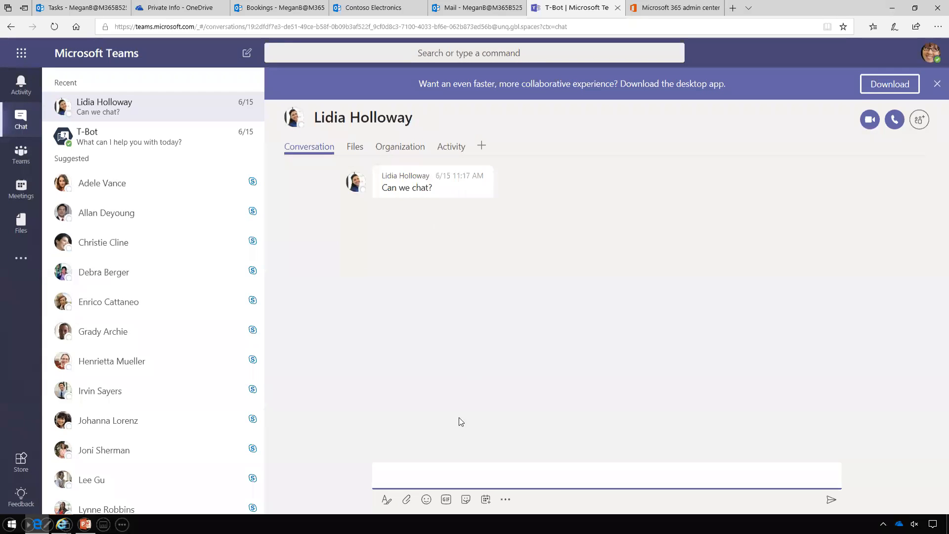
Reply 'Sure' to the chat request and start an audio call with the contact
text(Sure)
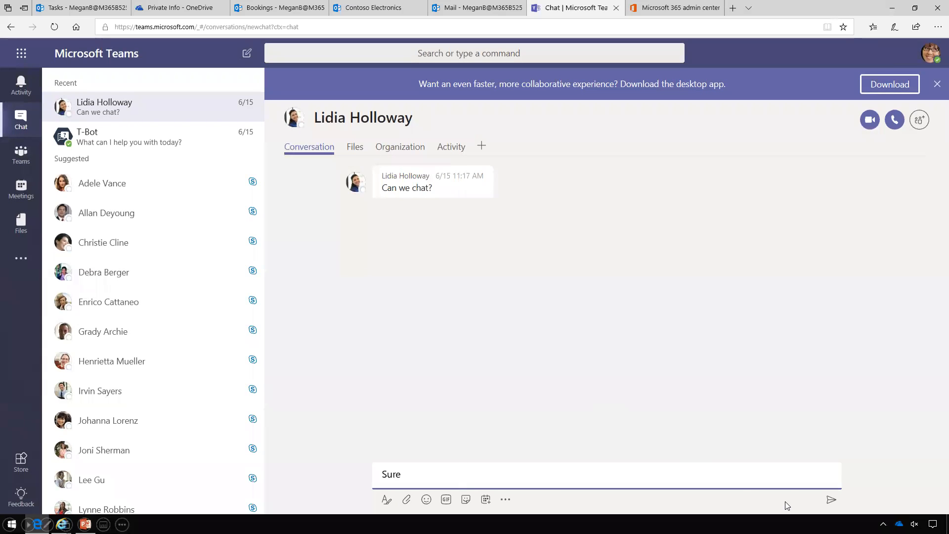
click(831, 500)
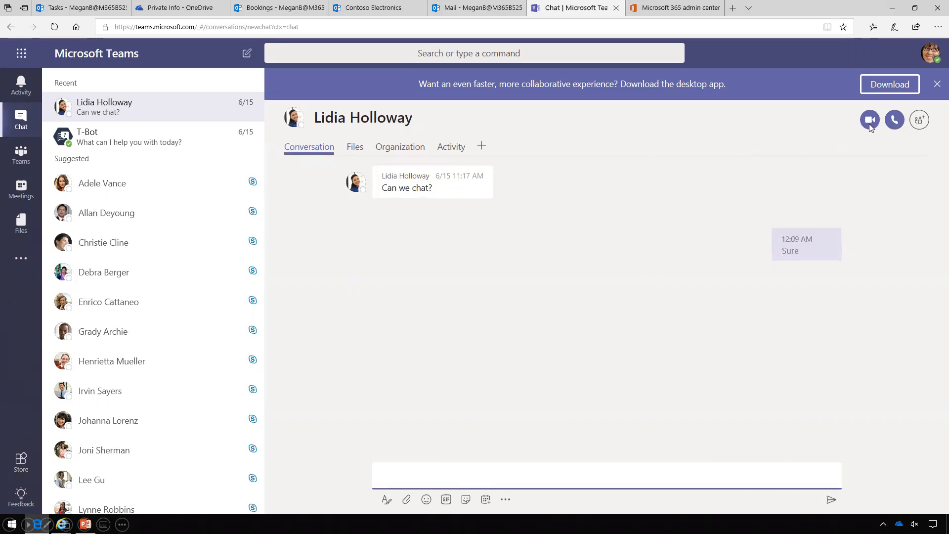
click(896, 124)
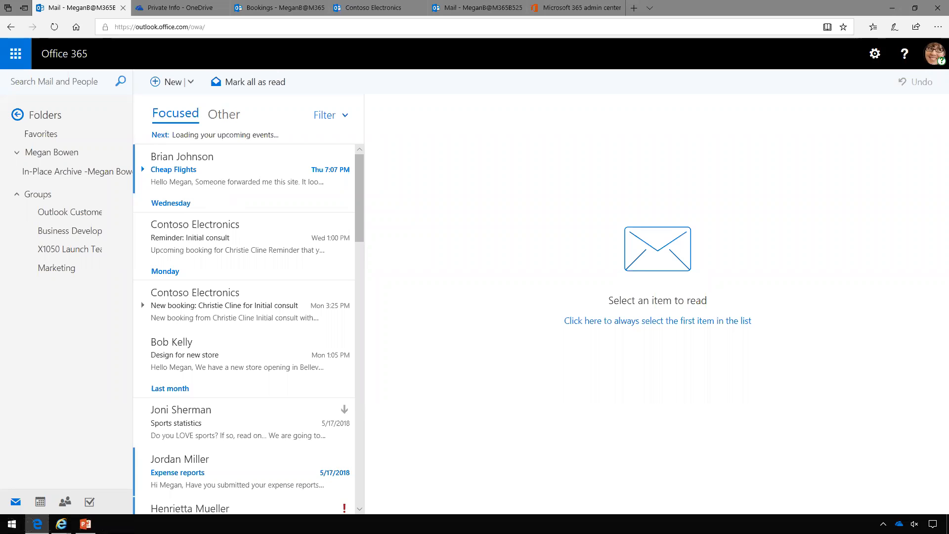
Check the Other messages, then return to Focused and go back to the newest mail
click(225, 119)
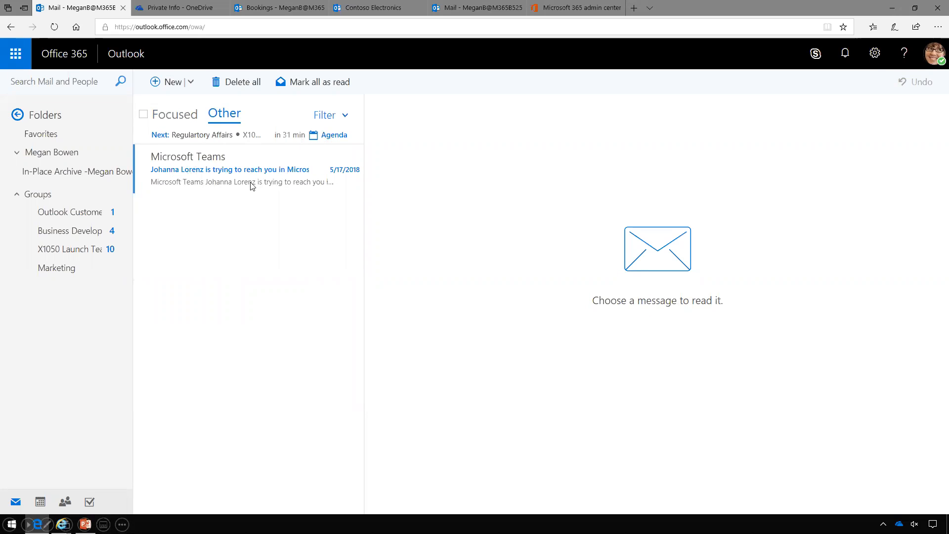
click(156, 119)
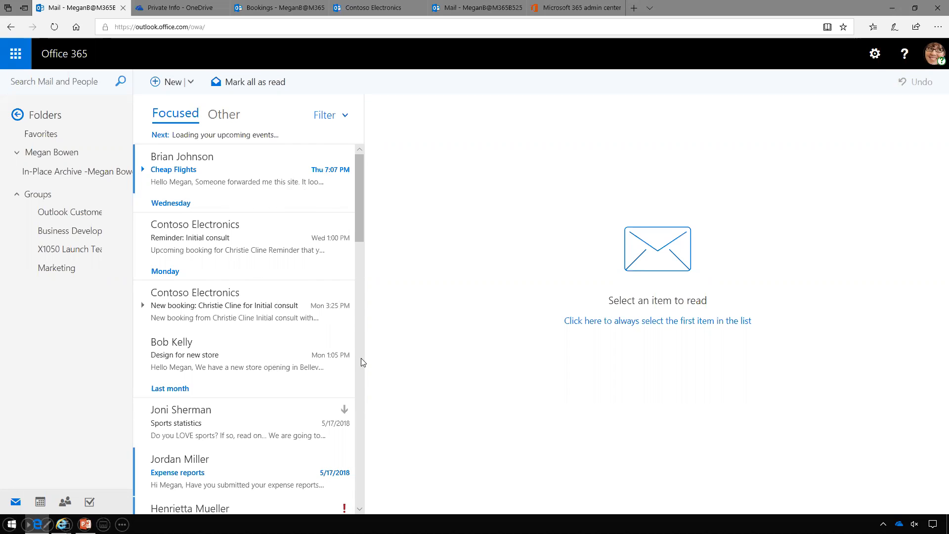
scroll(362, 359, down, 10)
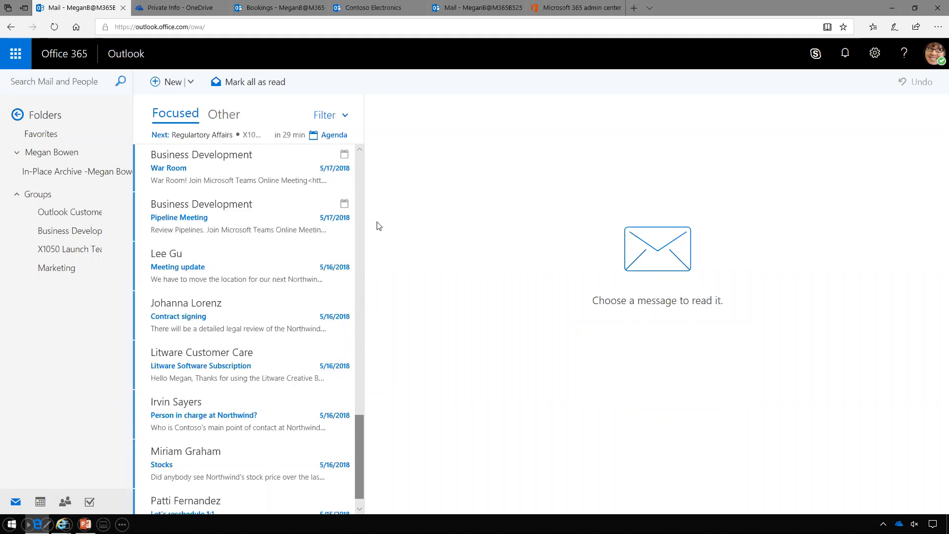
click(359, 197)
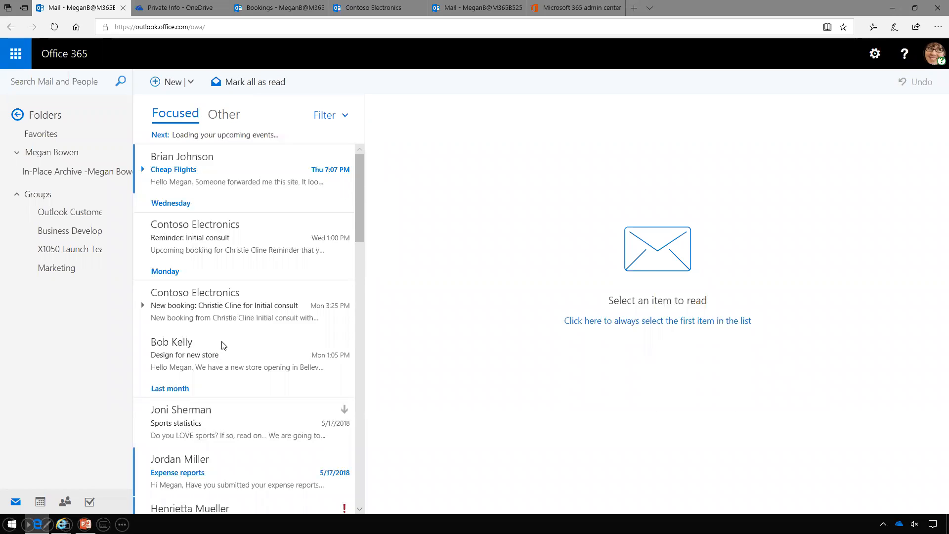
Flag the Design for new store email for follow-up, then open the Project update? message
click(215, 361)
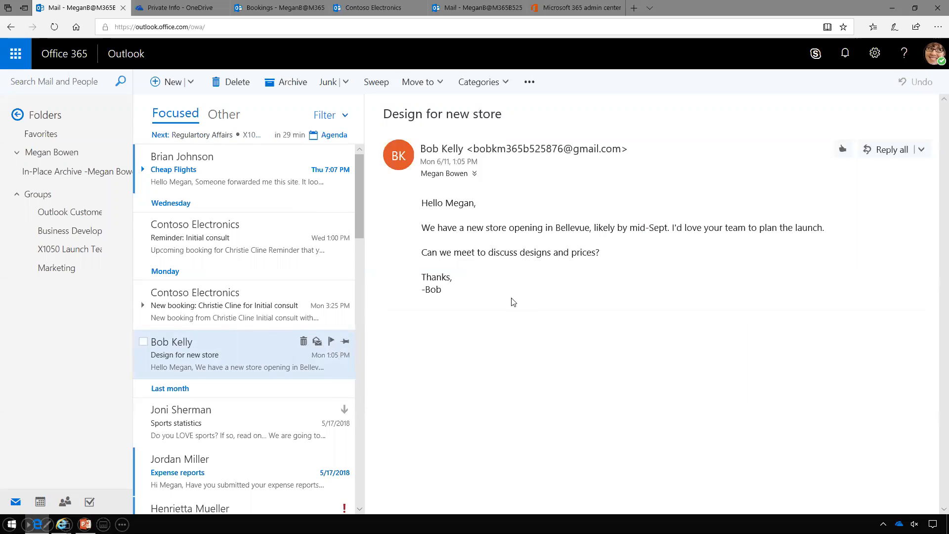
click(331, 342)
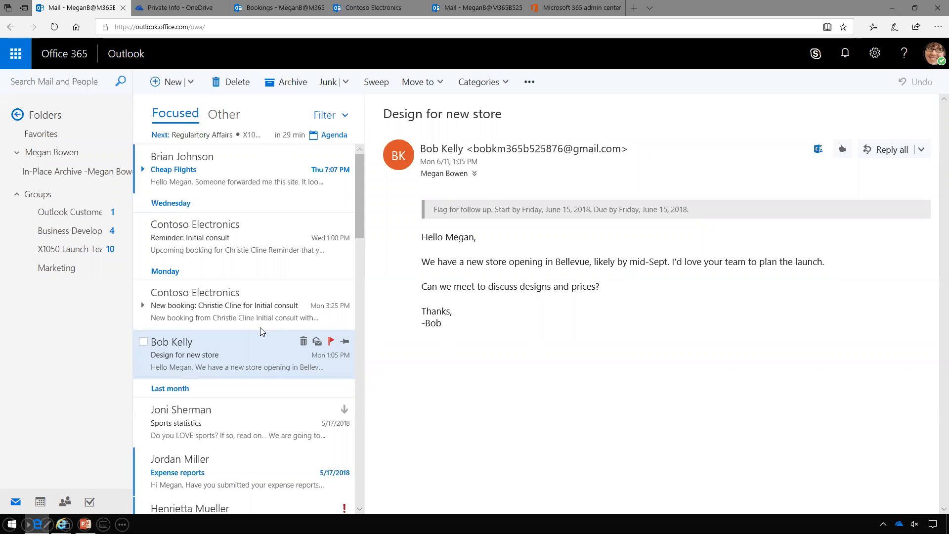
click(360, 411)
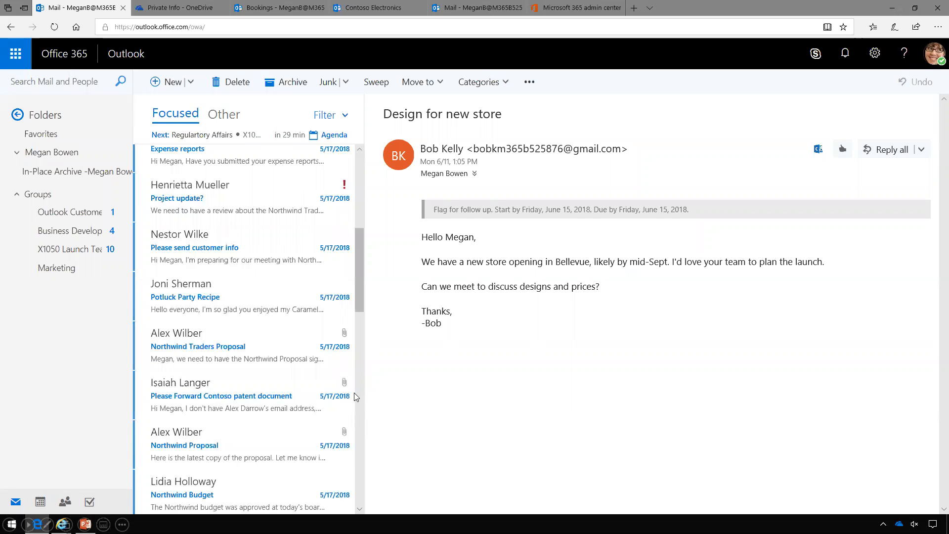
click(215, 206)
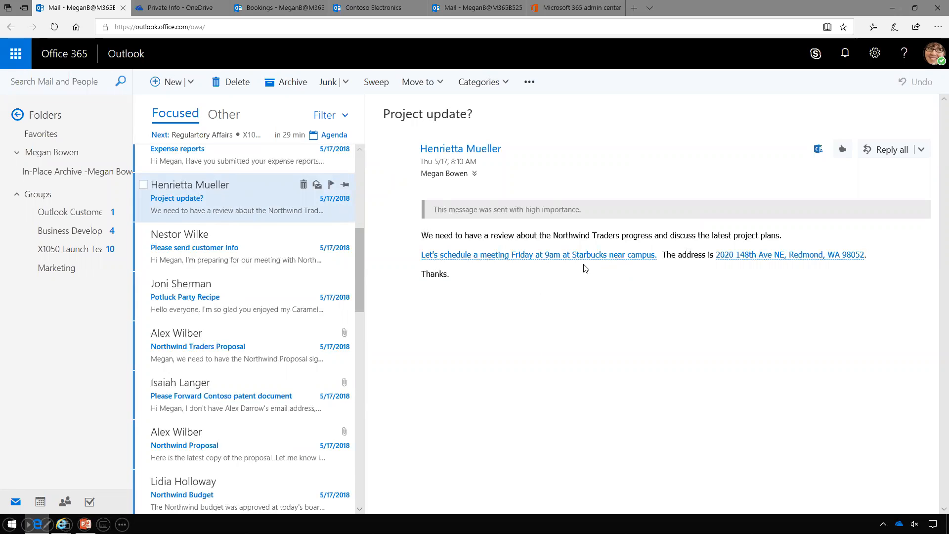
Reply all to Project update? with a meeting invite on Friday, June 22, and send it
click(923, 150)
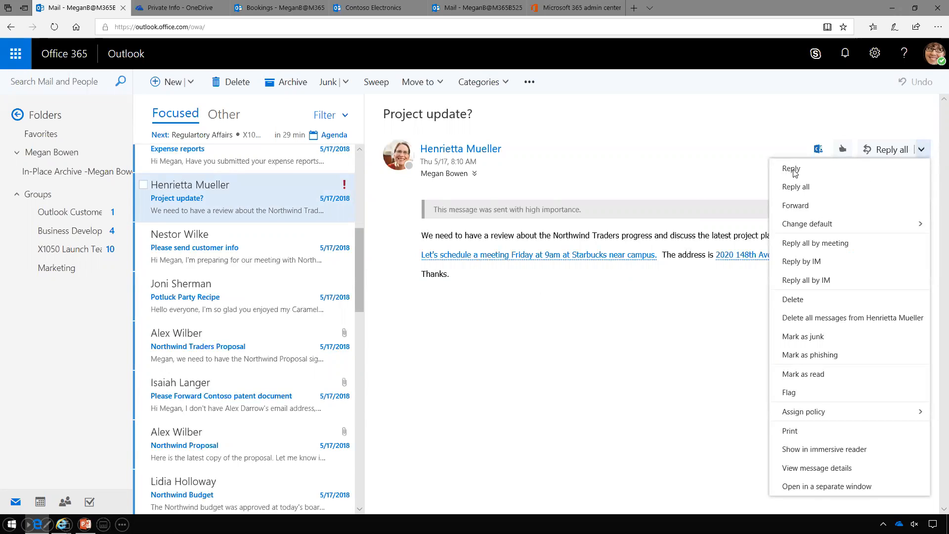
click(817, 249)
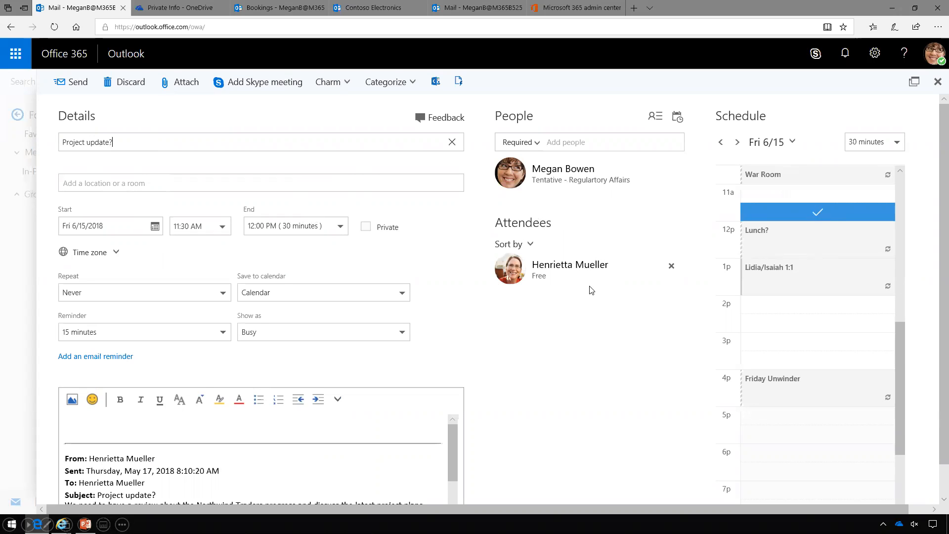
click(155, 229)
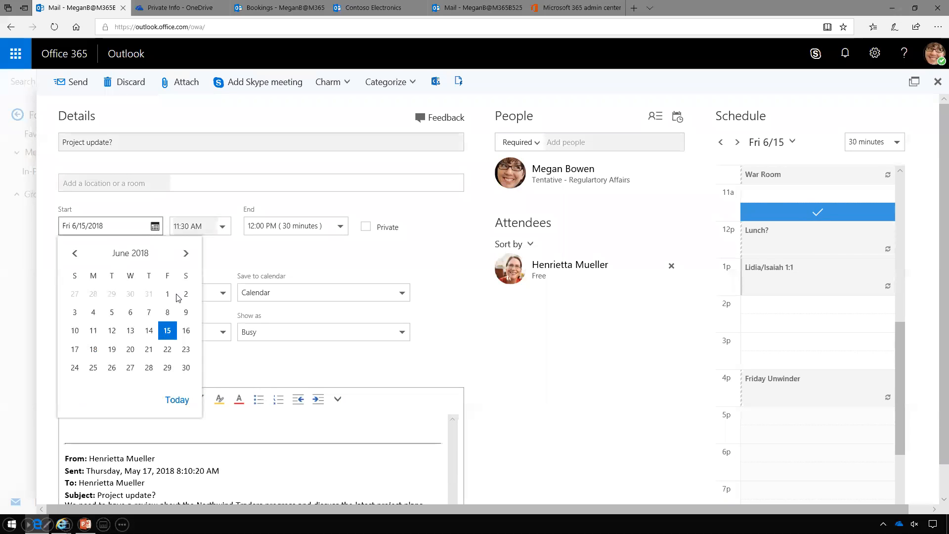
click(167, 350)
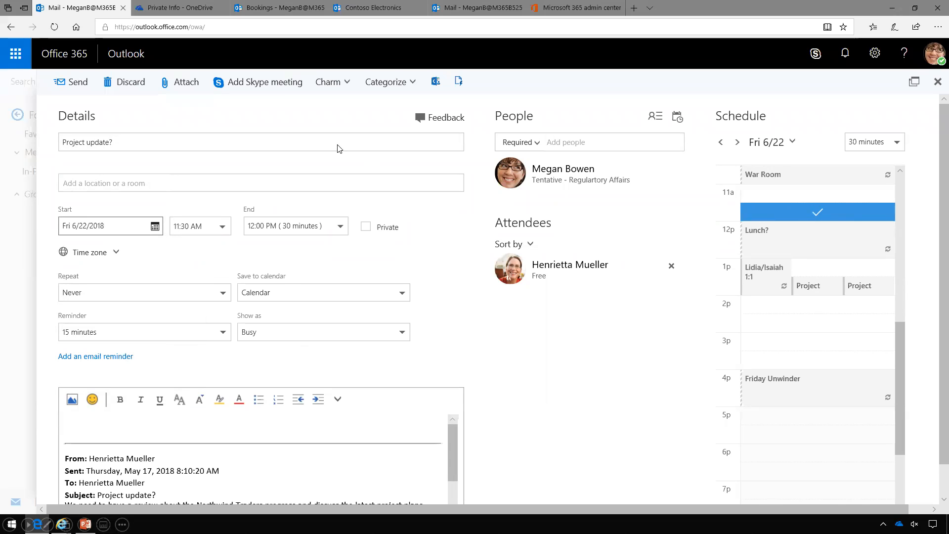
click(77, 83)
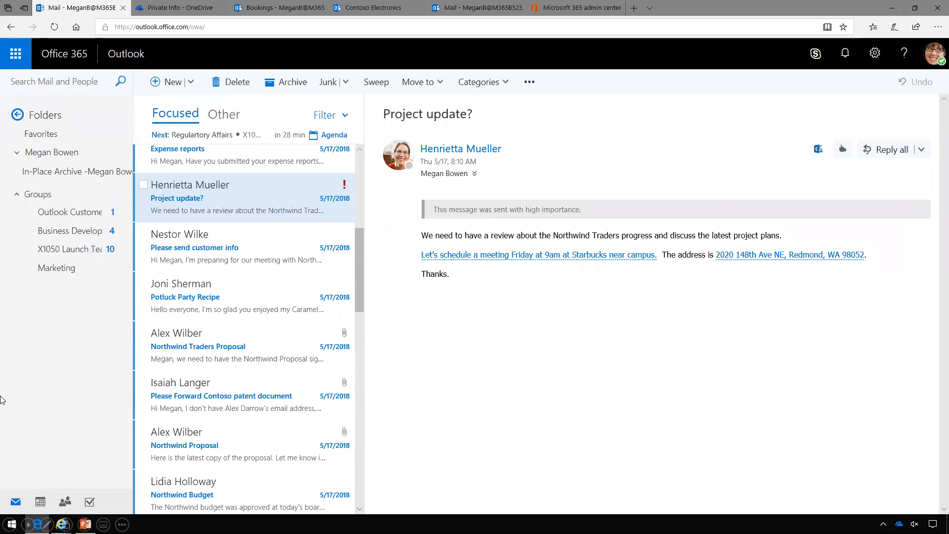
click(41, 503)
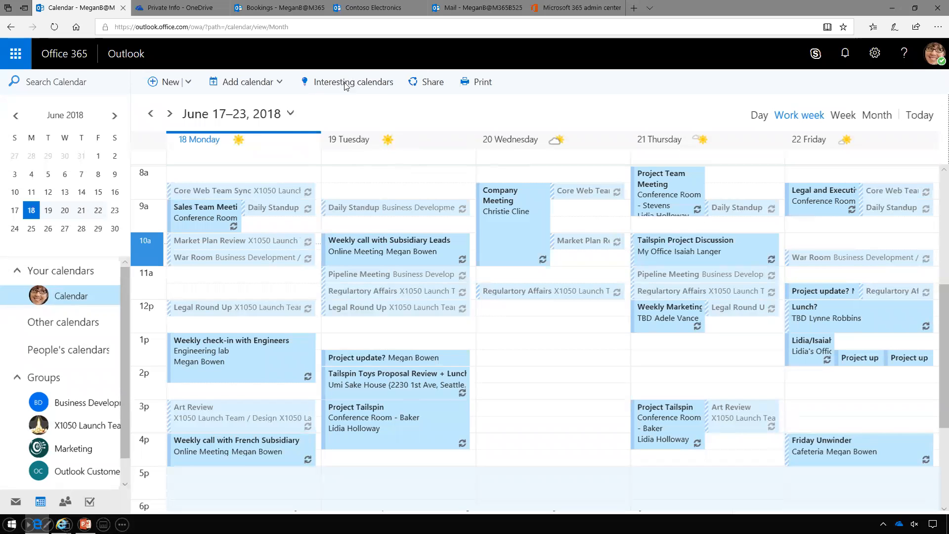
Show the Interesting calendars pane listing Bing calendars like Sports and MLS
click(372, 87)
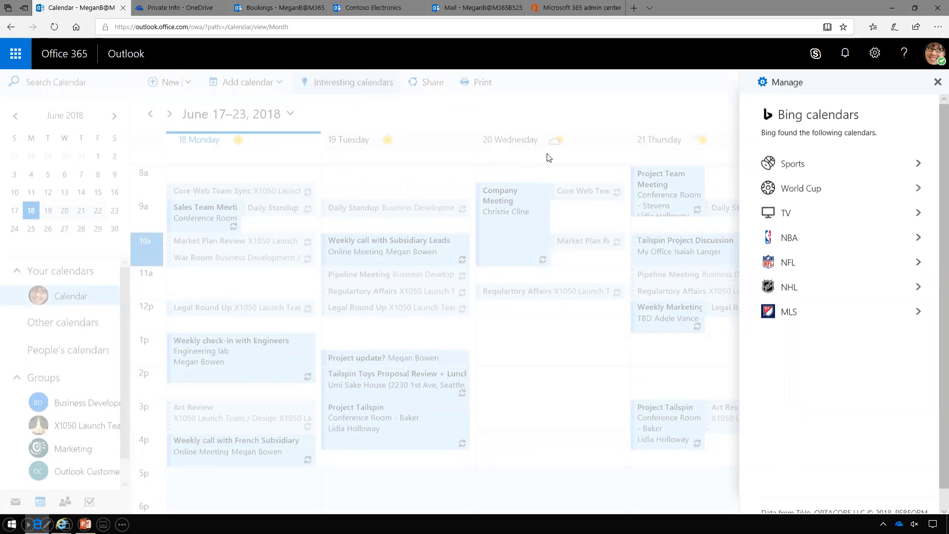
Add the Minnesota United FC calendar from the MLS team calendars and jump to the July 1–7 week
click(795, 313)
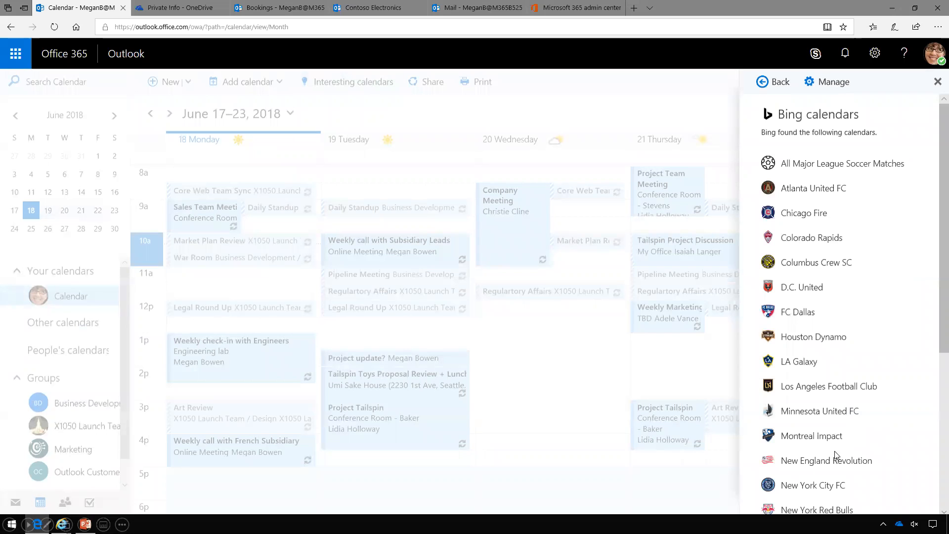
click(828, 413)
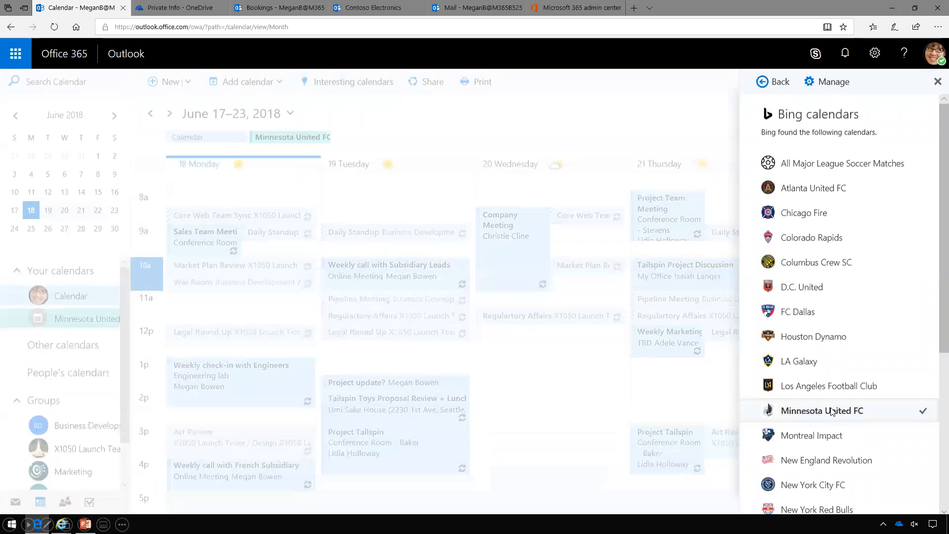
click(779, 87)
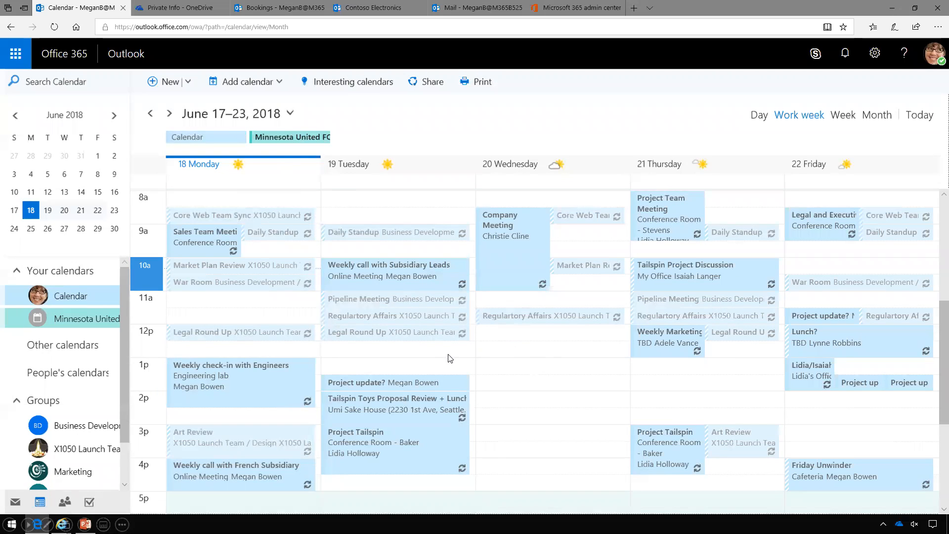
double_click(170, 114)
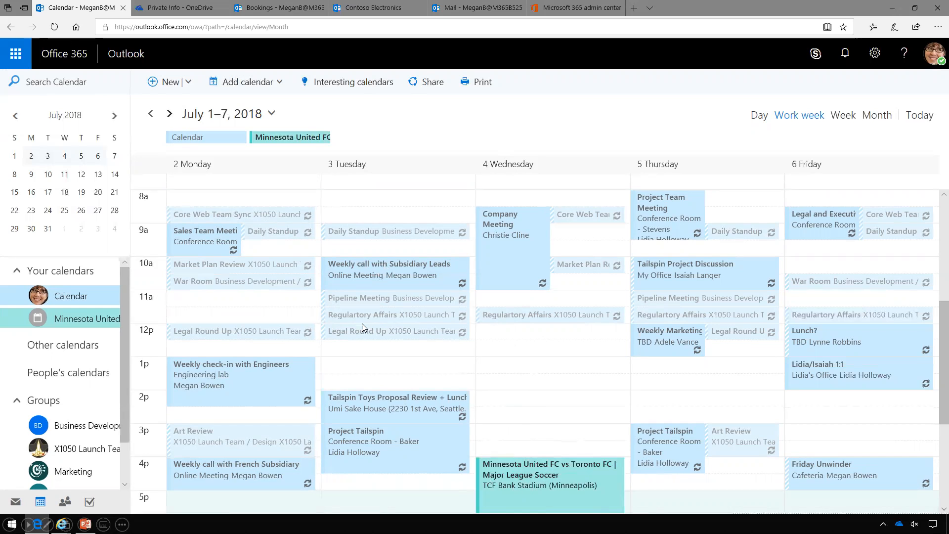
Overlay the X1050 Launch Team group calendar on the July 1–7, 2018 week
click(86, 453)
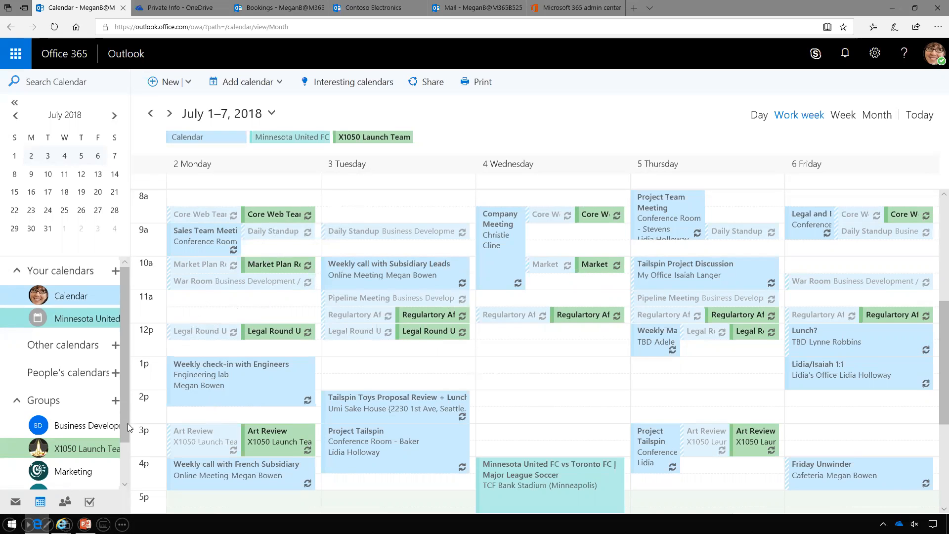
Show the flagged items and tasks list
click(89, 503)
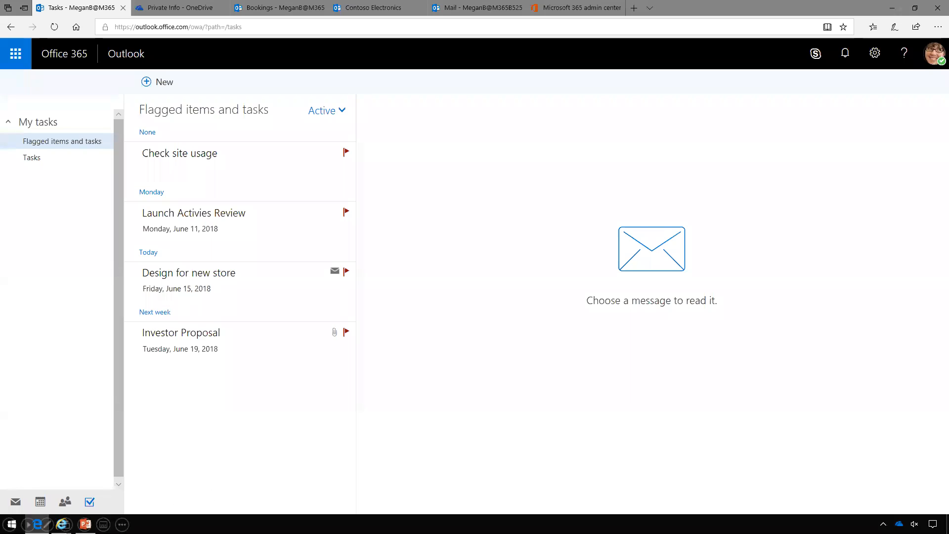
Switch to PowerPoint, where the Investor Proposal.pptx deck is open
key(alt+Tab)
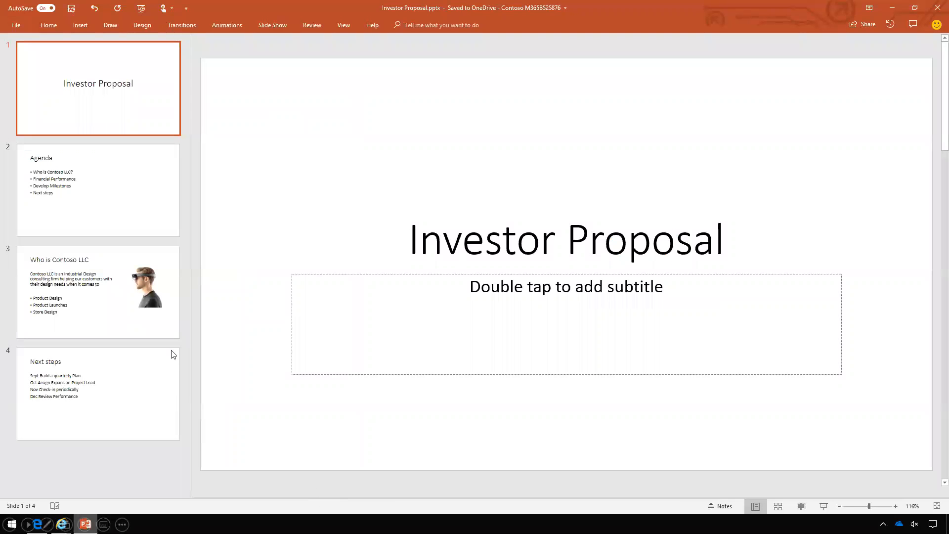
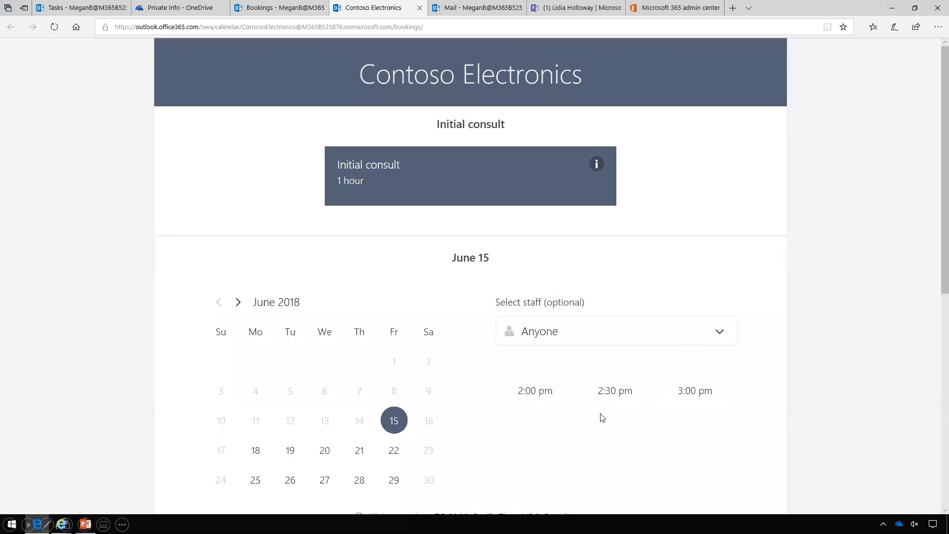
Scroll down the public Contoso Electronics booking page, then return to the Bookings admin tab
scroll(936, 442, down, 5)
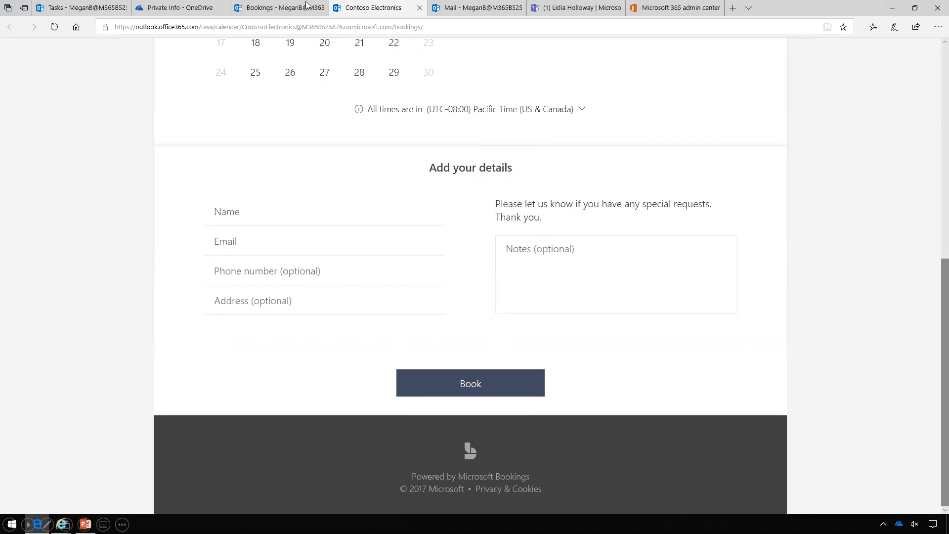
click(291, 11)
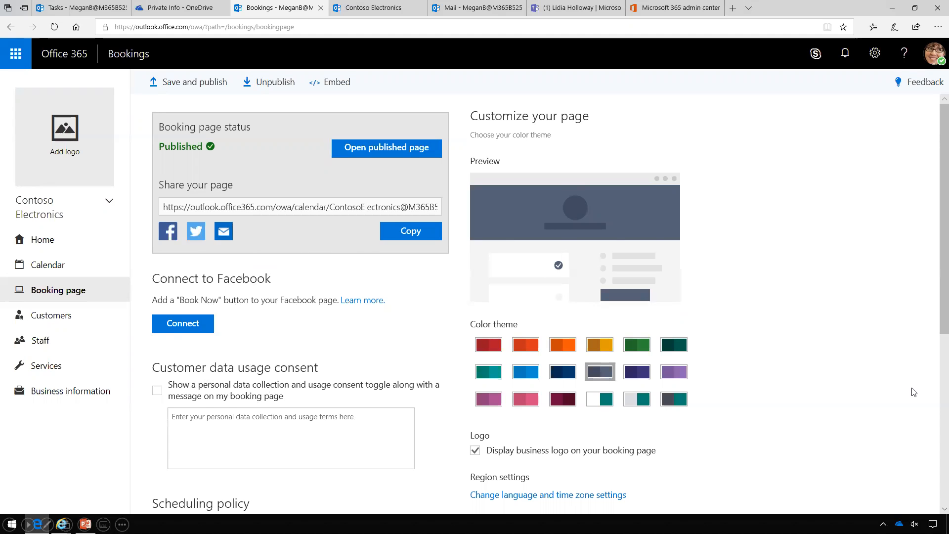
Scroll the booking page settings and show the Contoso Electronics Staff page
scroll(935, 393, down, 6)
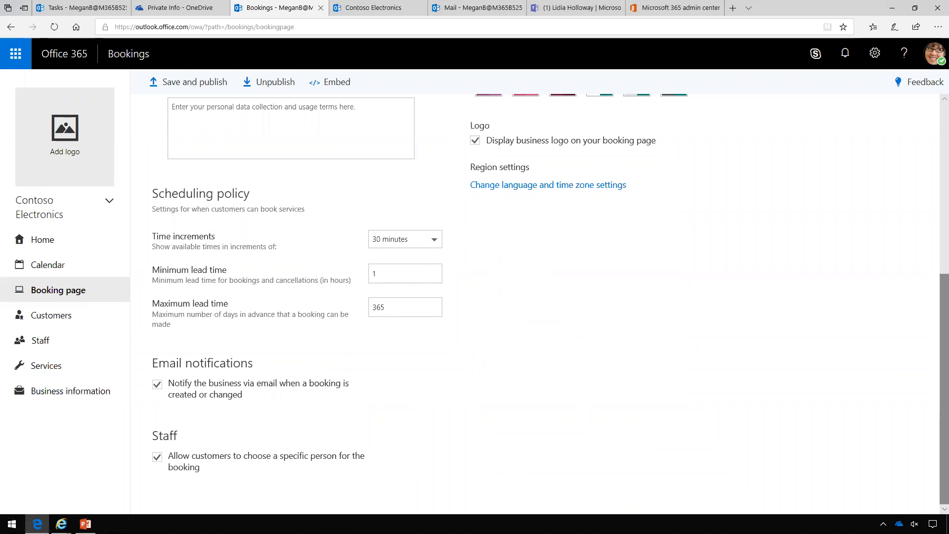
click(41, 341)
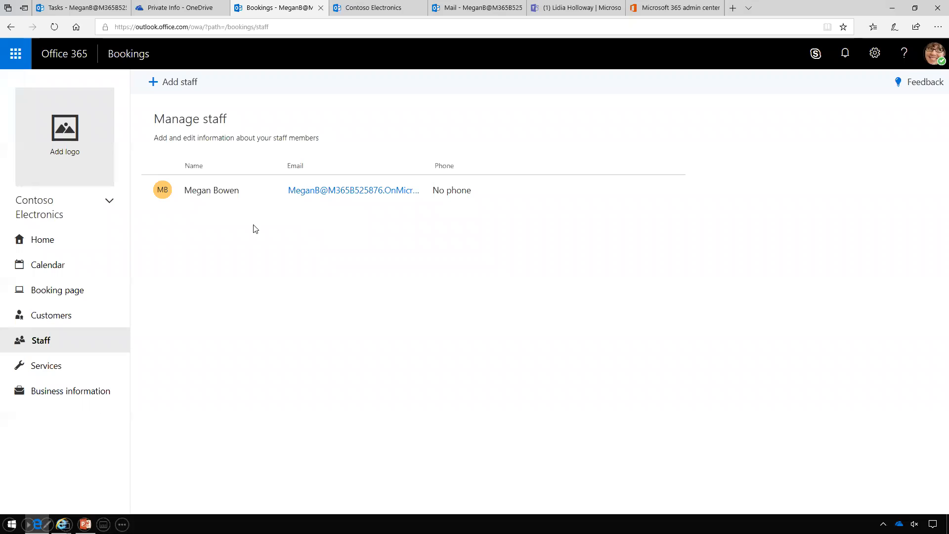
Start a new service, check its default price options, and discard it, keeping only Initial consult
click(52, 371)
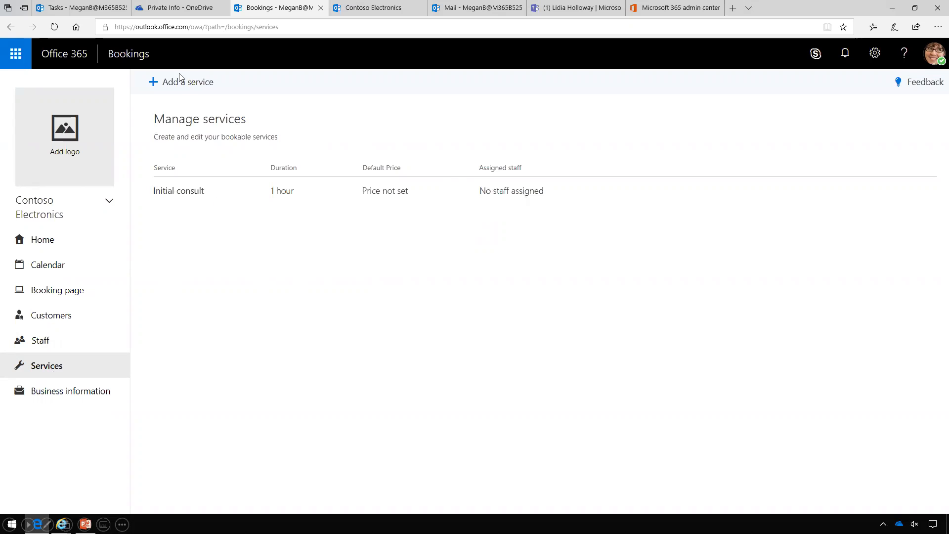
click(185, 84)
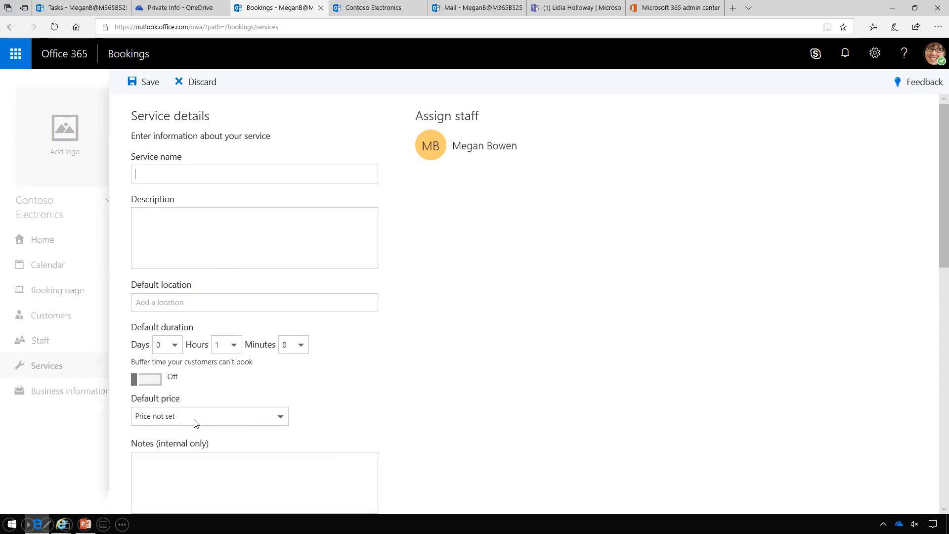
click(281, 418)
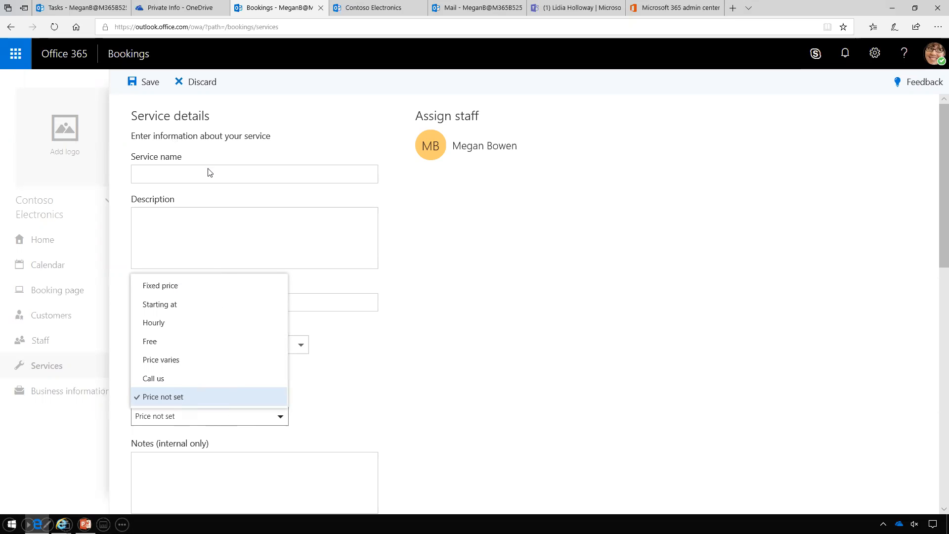
click(207, 84)
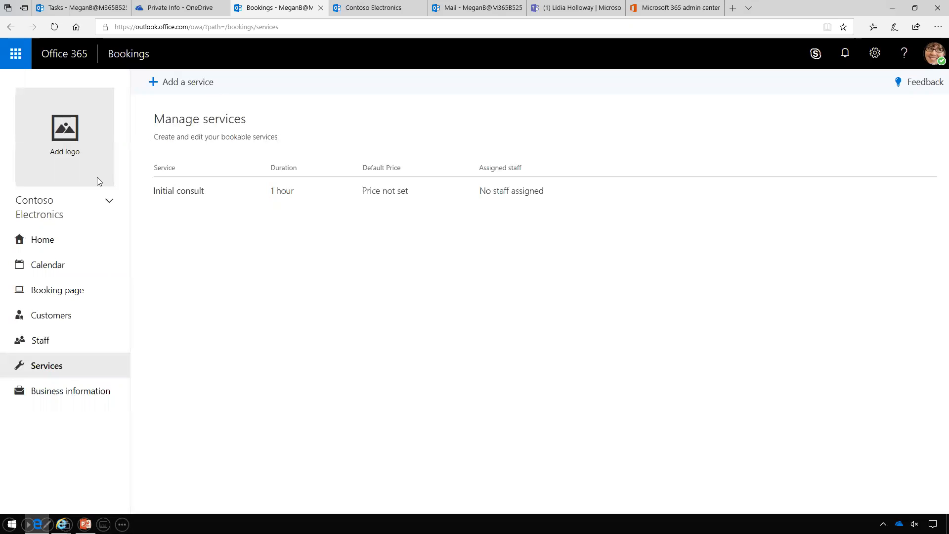
Show the Friday, June 15, 2018 bookings calendar and bring up the Office 365 app launcher
click(52, 271)
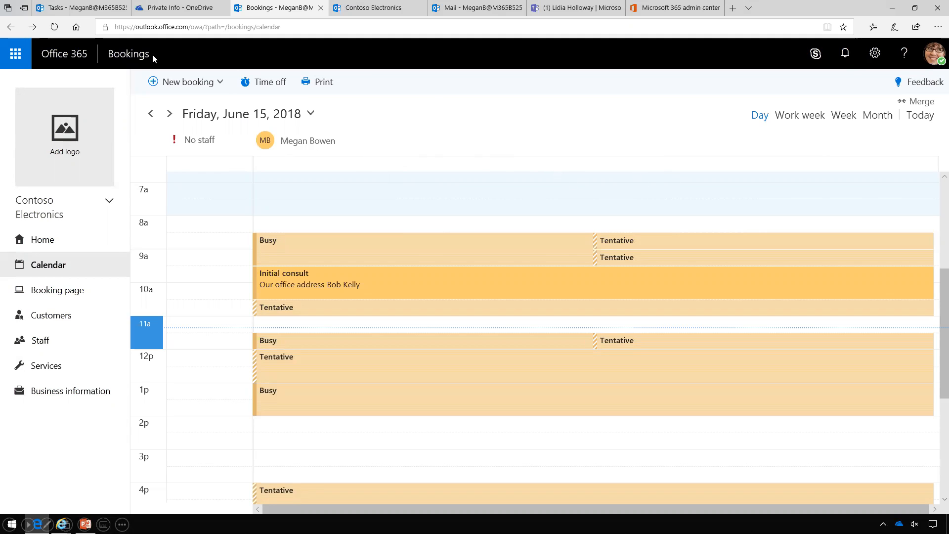
click(17, 57)
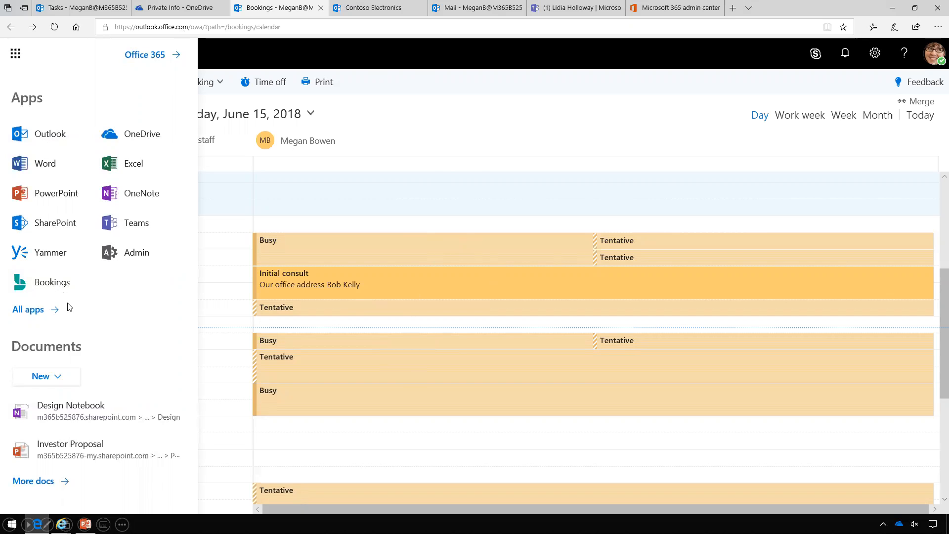
Switch to Outlook mail and read Contoso Electronics' 'New booking' notification for the Initial consult
click(55, 137)
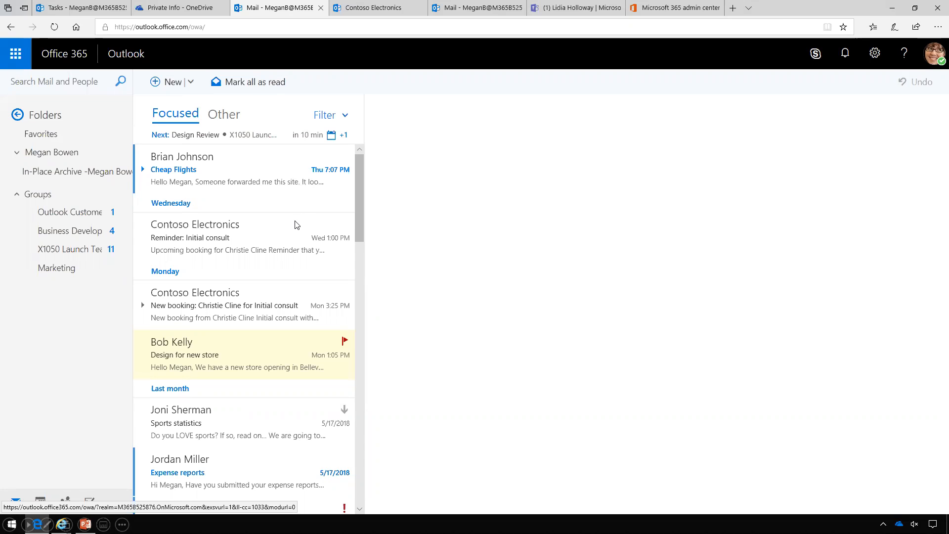
click(206, 315)
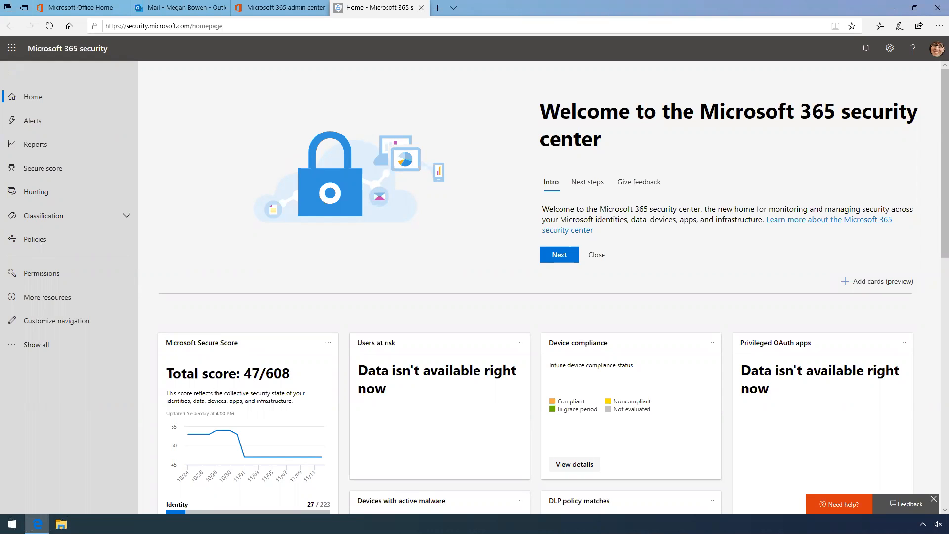
Go to the Policies list and open ATP safe links (Office 365)
click(41, 241)
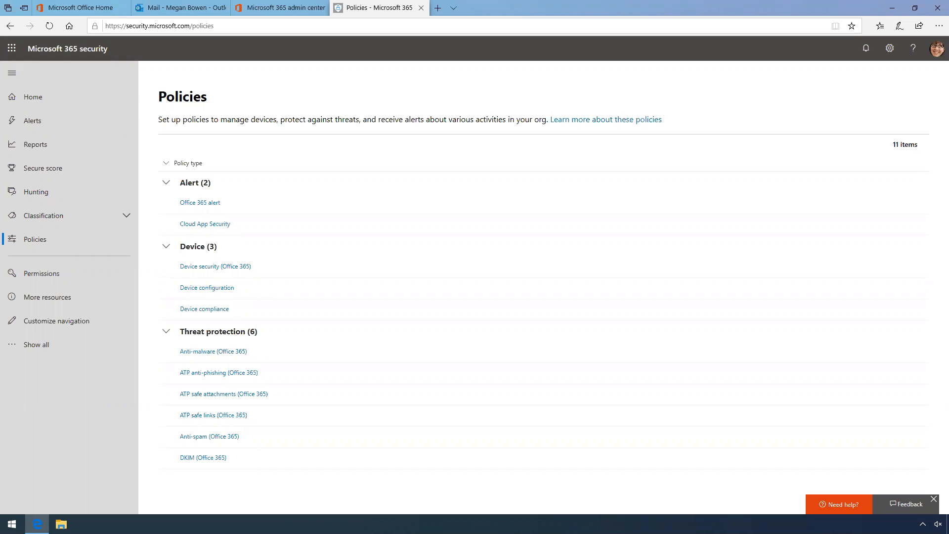
click(225, 416)
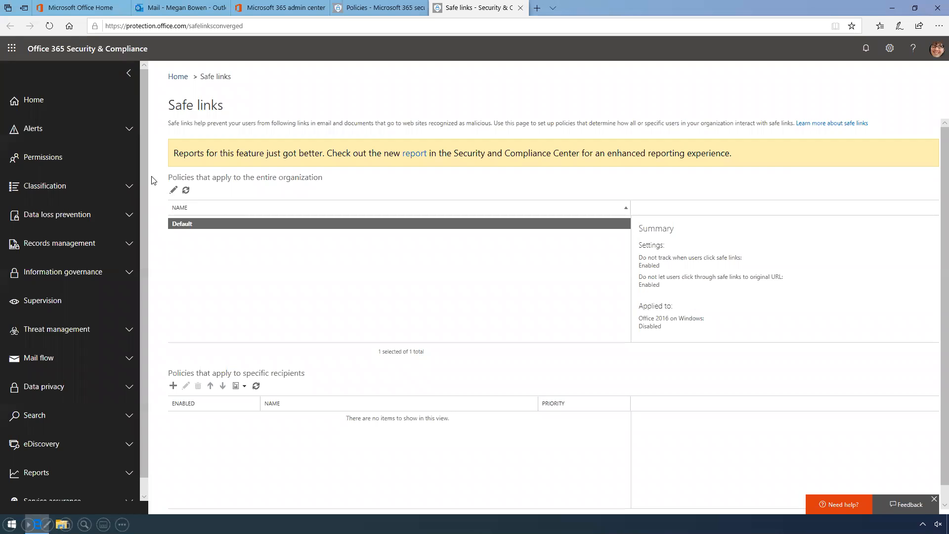
Turn on safe links for Office 365 Apps, Office for iOS and Android in the Default policy and save
click(173, 190)
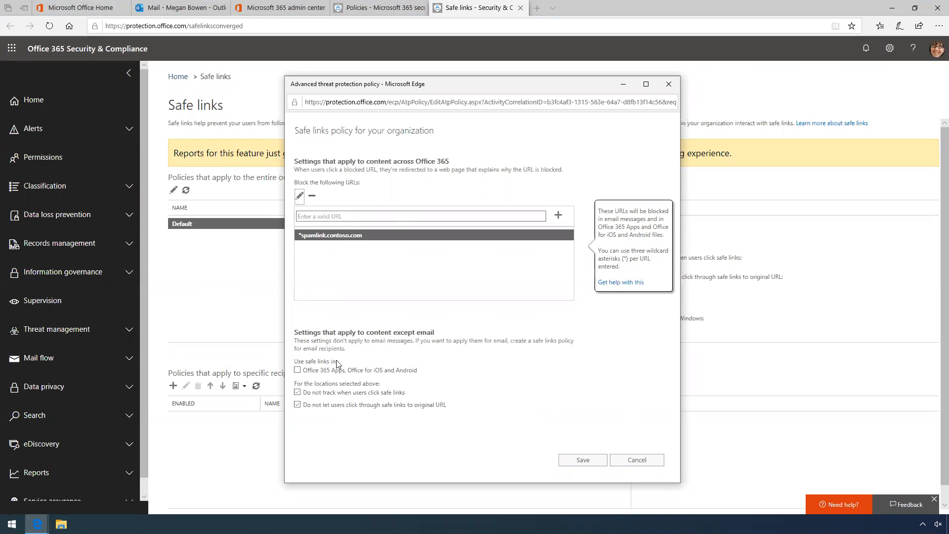
click(298, 372)
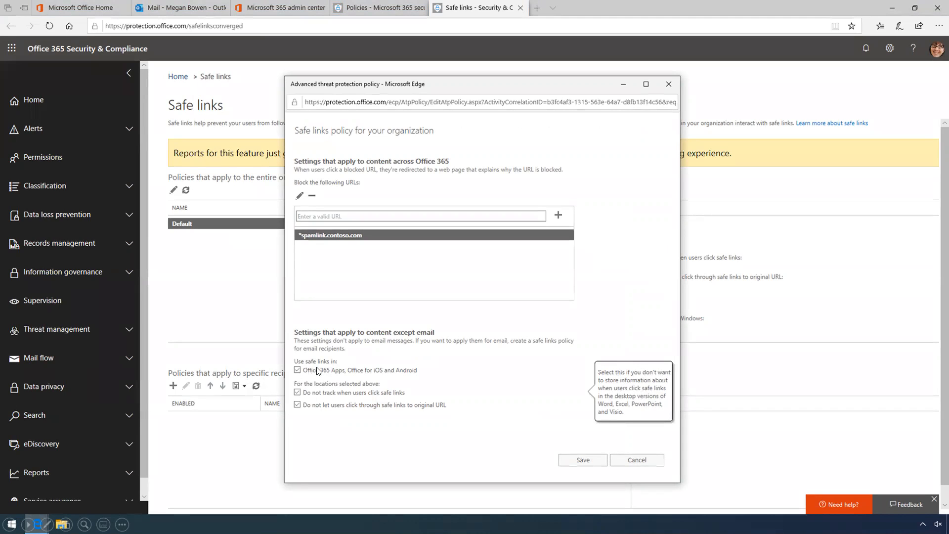
click(580, 460)
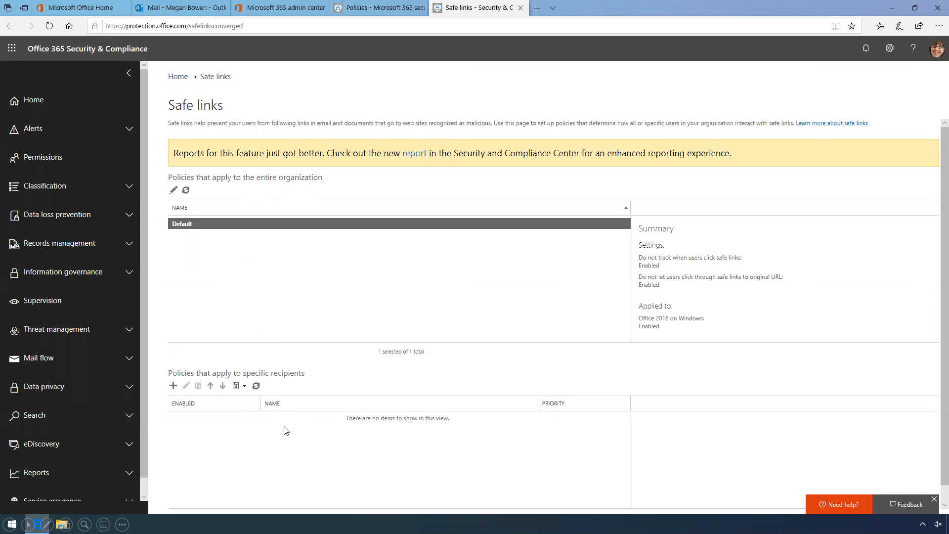
Create a 'Safe Links' recipient policy with URL rewriting on, internal mail covered, and click-through blocked
click(173, 387)
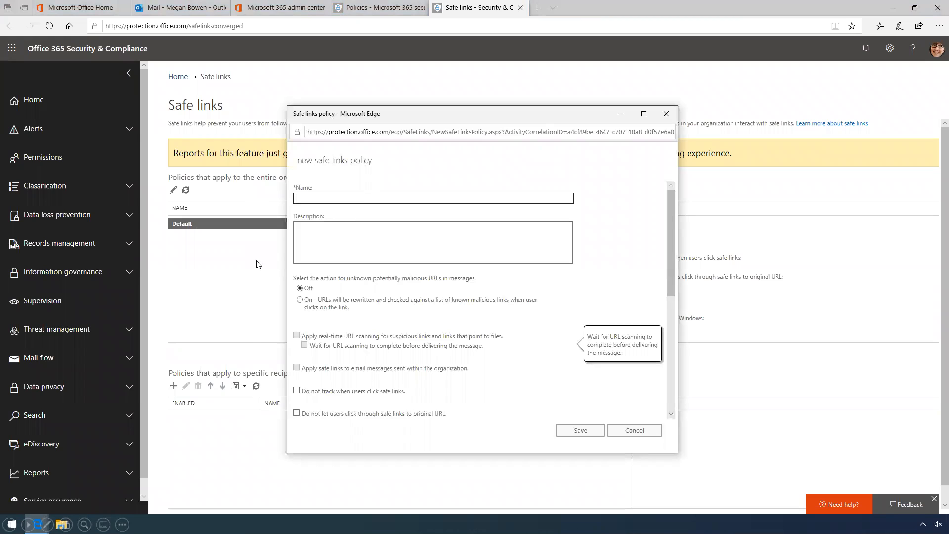
click(381, 199)
text(Safe Links)
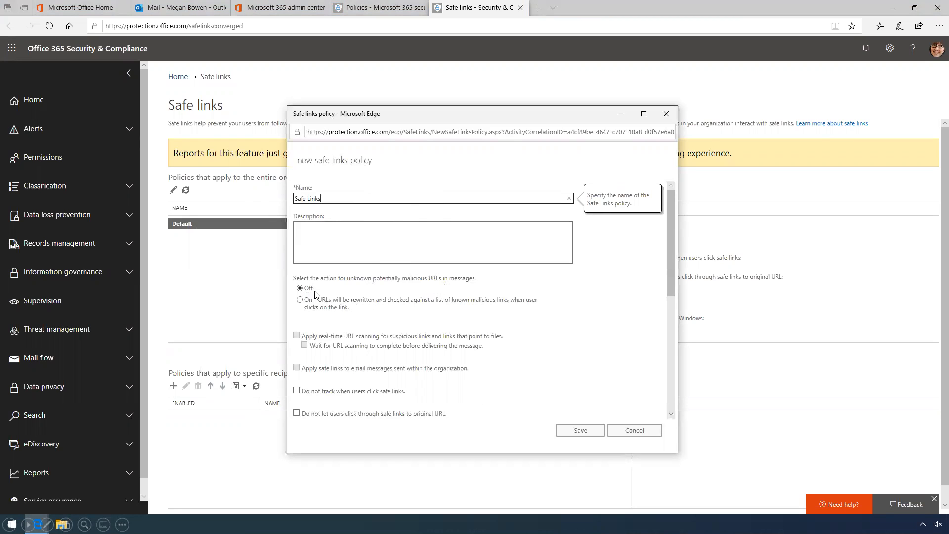
click(299, 300)
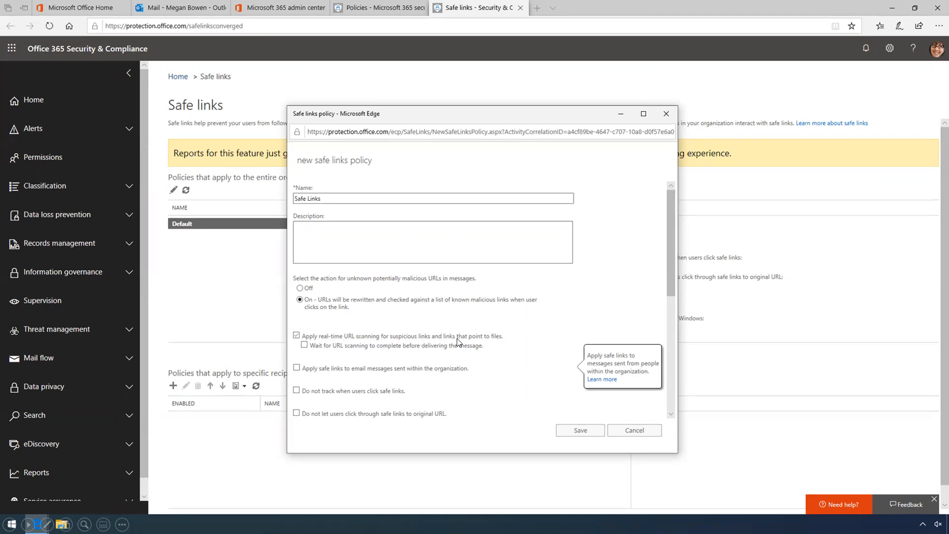
click(297, 369)
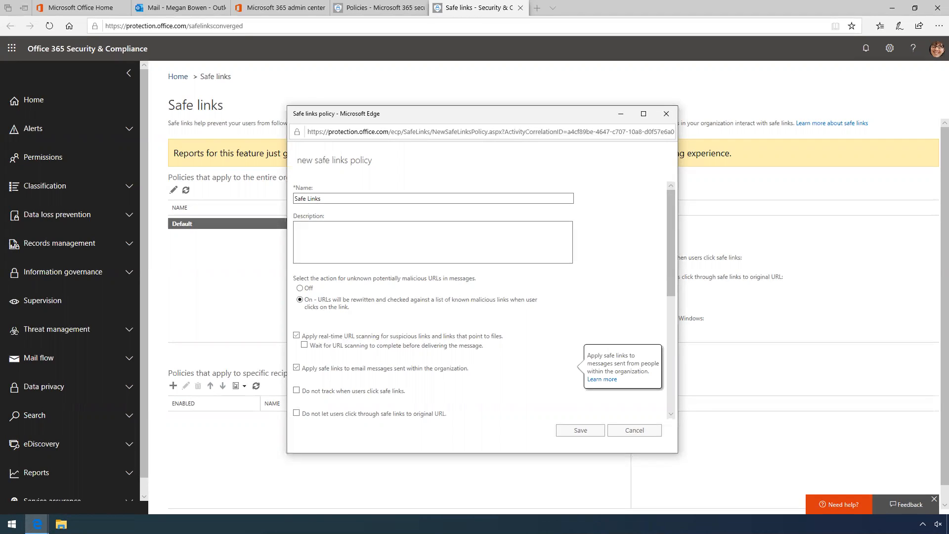
click(296, 414)
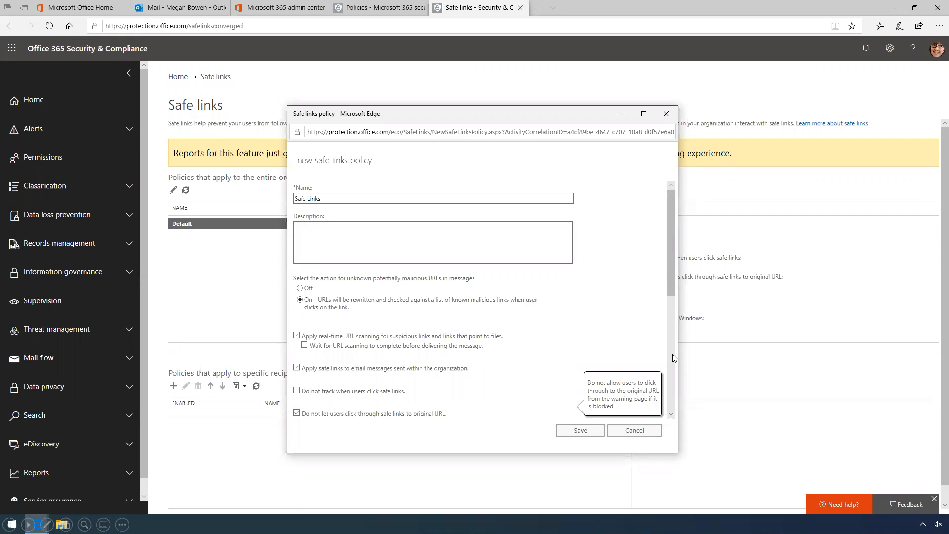
Scope the Safe Links policy to the onmicrosoft.com recipient domain and save it
scroll(654, 346, down, 5)
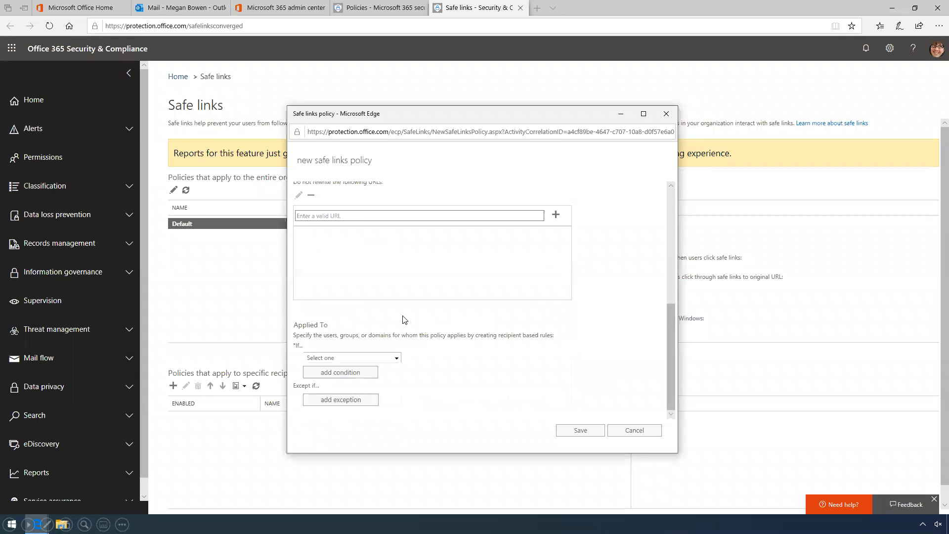
click(397, 359)
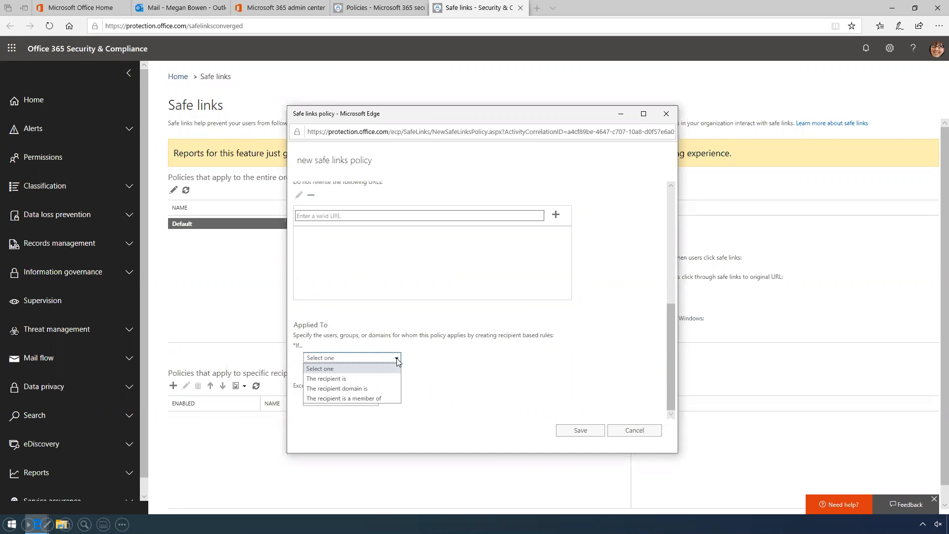
click(358, 390)
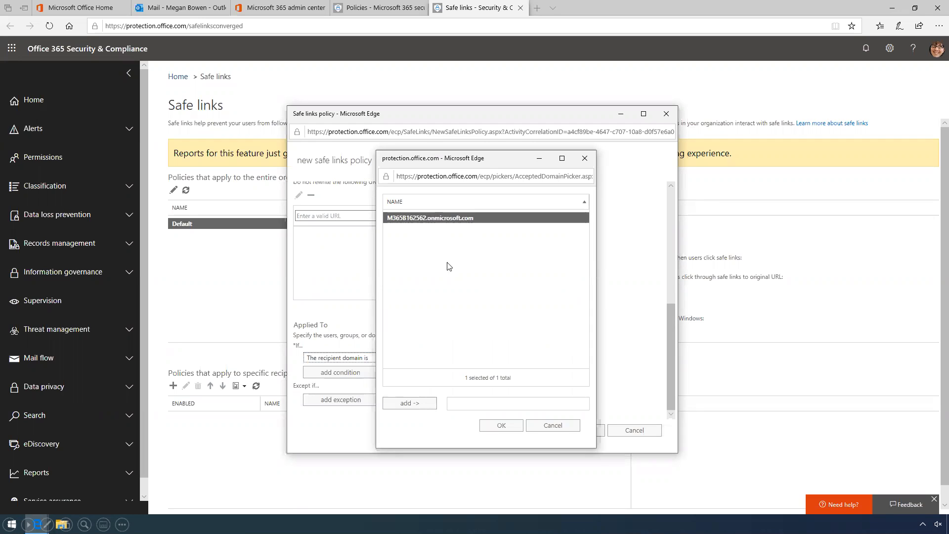
click(417, 402)
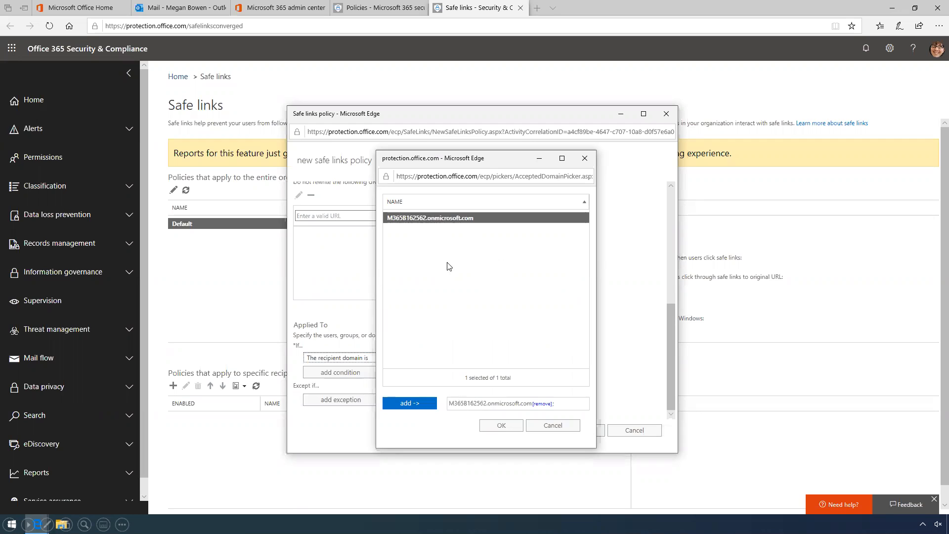
click(501, 426)
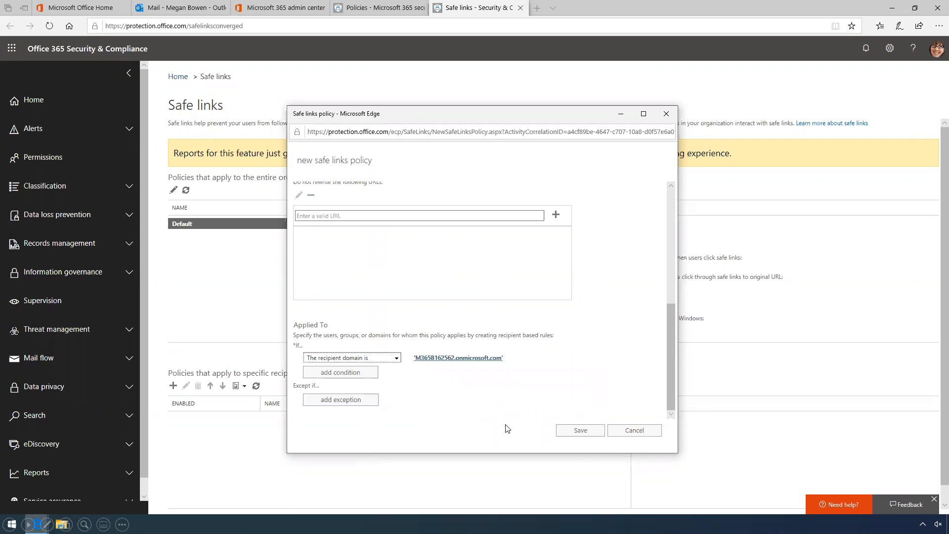
click(581, 431)
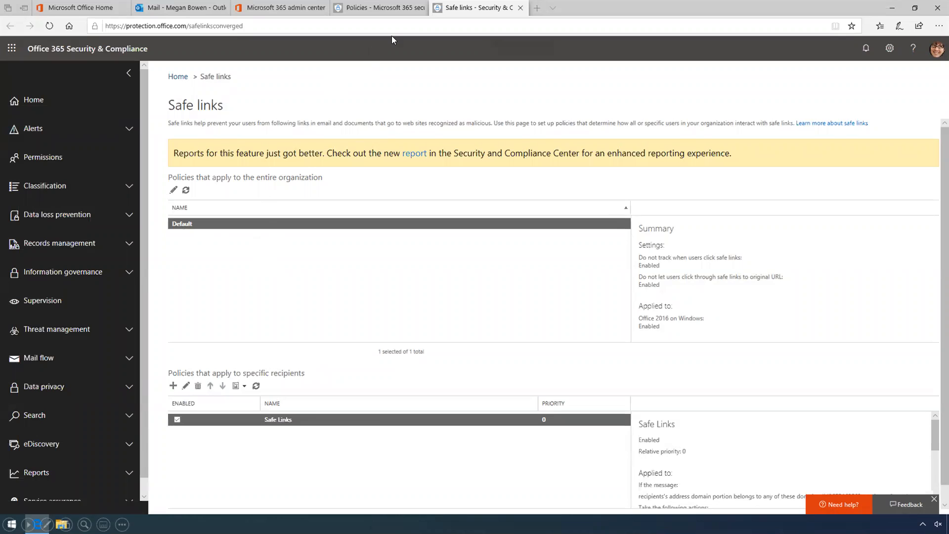
Close the Safe links browser tab and switch back to the Outlook Mail tab
click(521, 9)
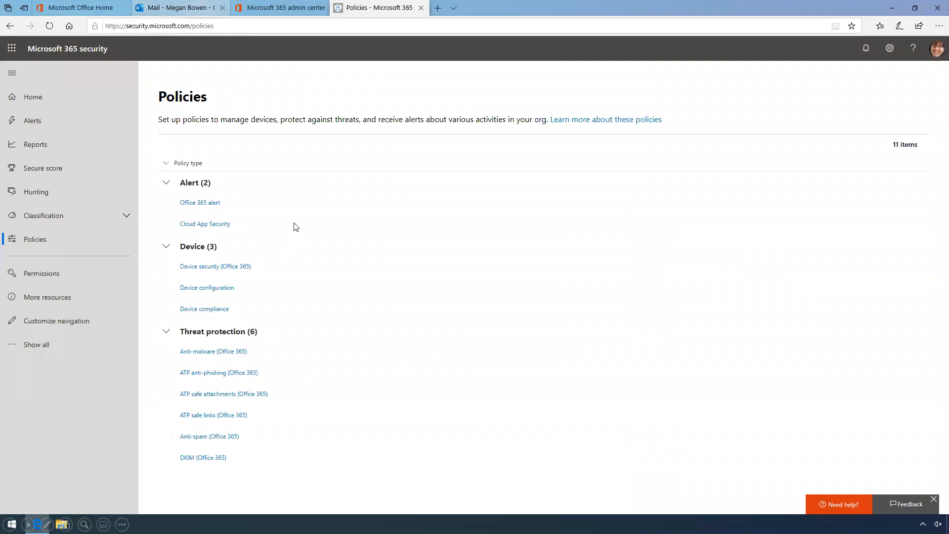
click(169, 8)
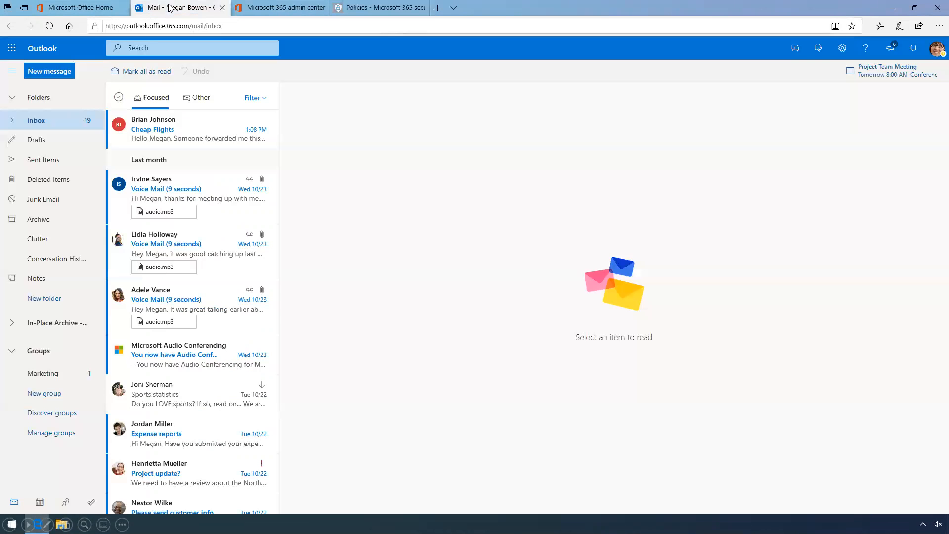
Follow the Cheap Flights email's link to confirm spamlink.contoso.com is blocked by Safe Links
click(184, 132)
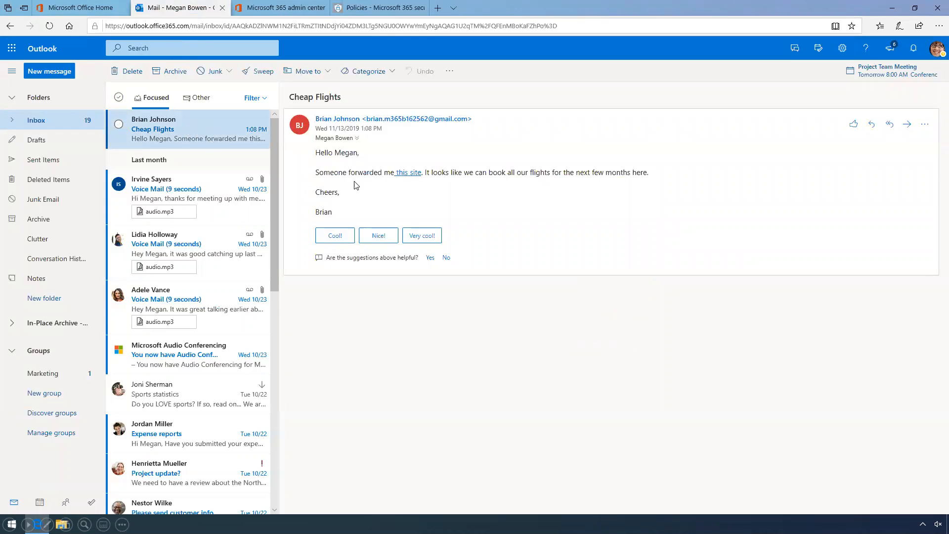
click(405, 174)
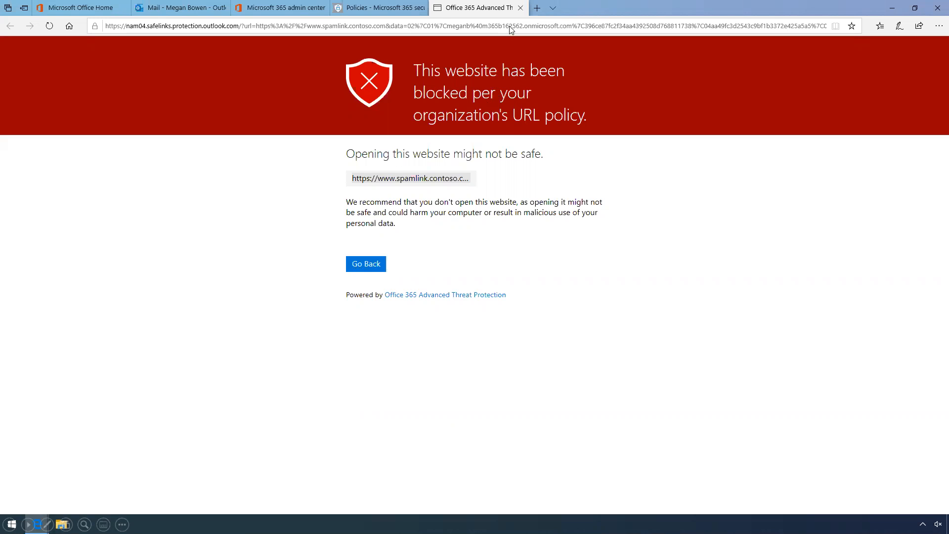
Close the Advanced Threat Protection warning tab to return to the Policies list
click(520, 9)
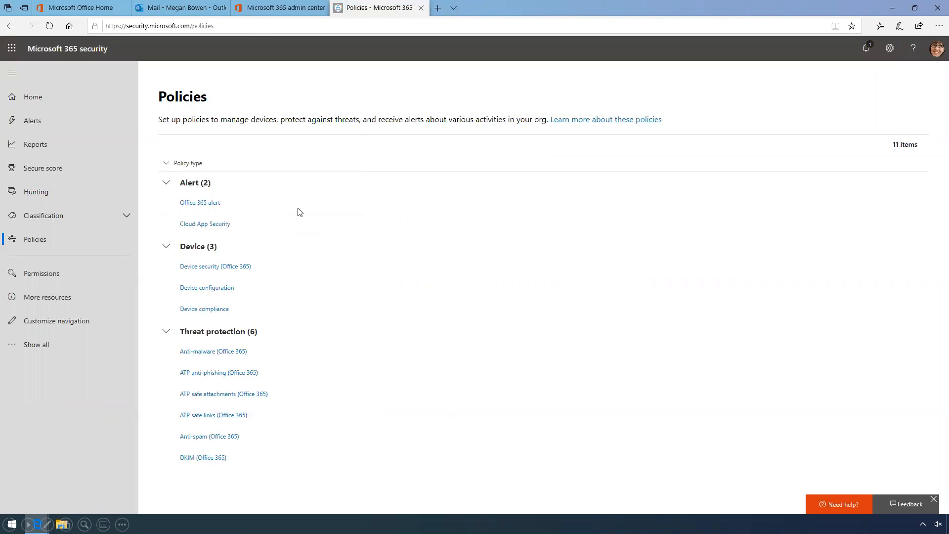
Create a new ATP safe attachments policy named 'Block malware'
click(219, 394)
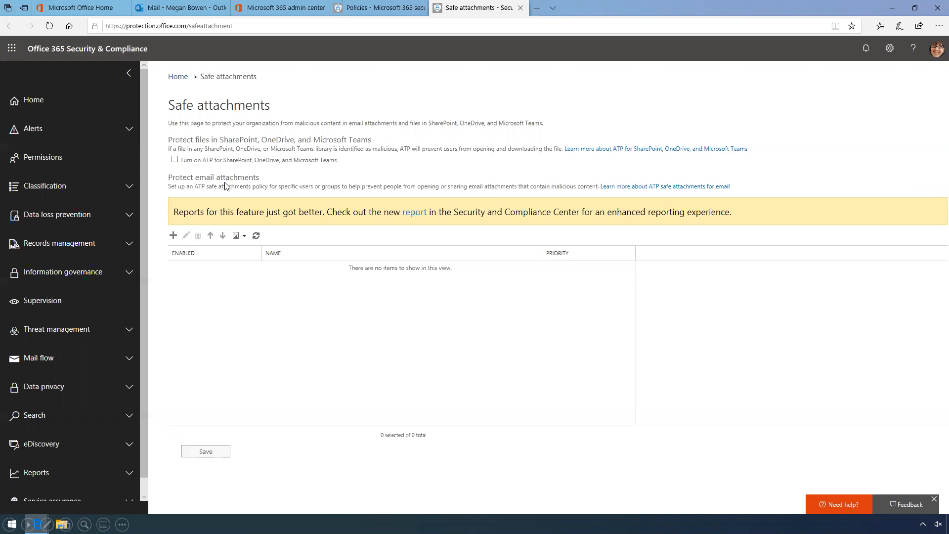
click(173, 235)
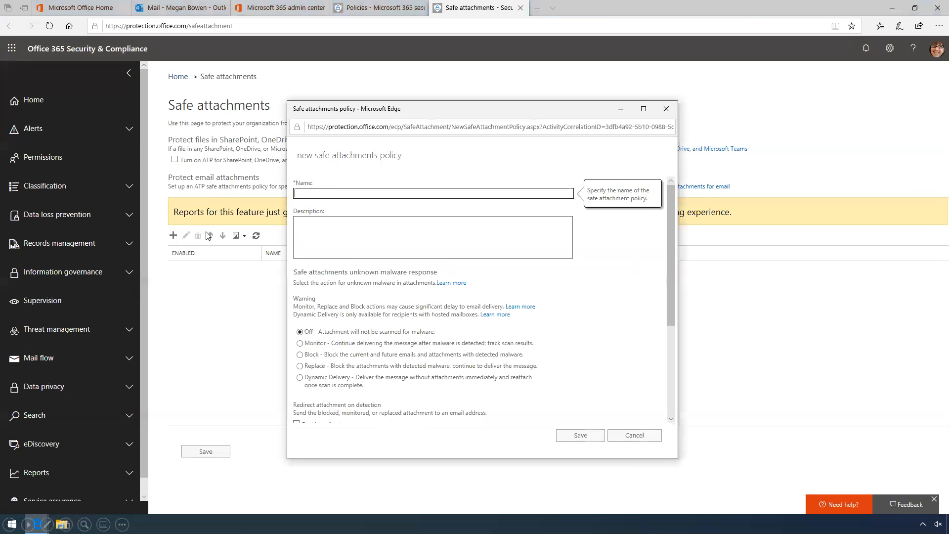
text(Block malware)
Set the Block malware policy's unknown-malware response to Block
click(301, 356)
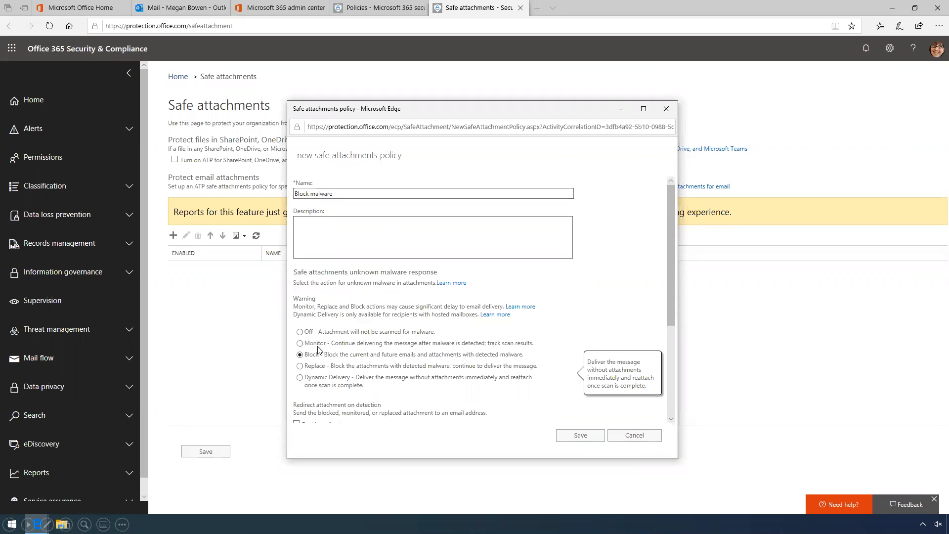
click(669, 400)
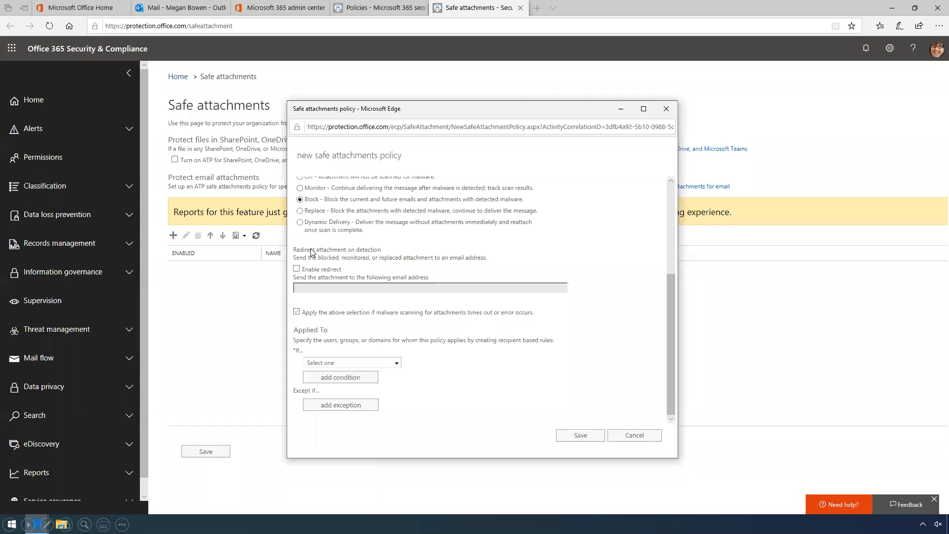
Enable redirect so detected attachments go to the administrator's email address
click(297, 269)
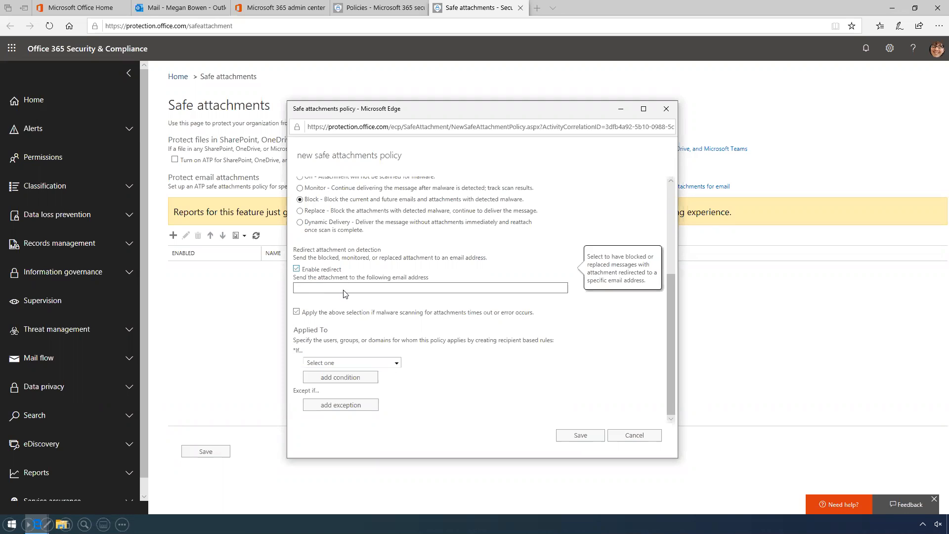
click(347, 289)
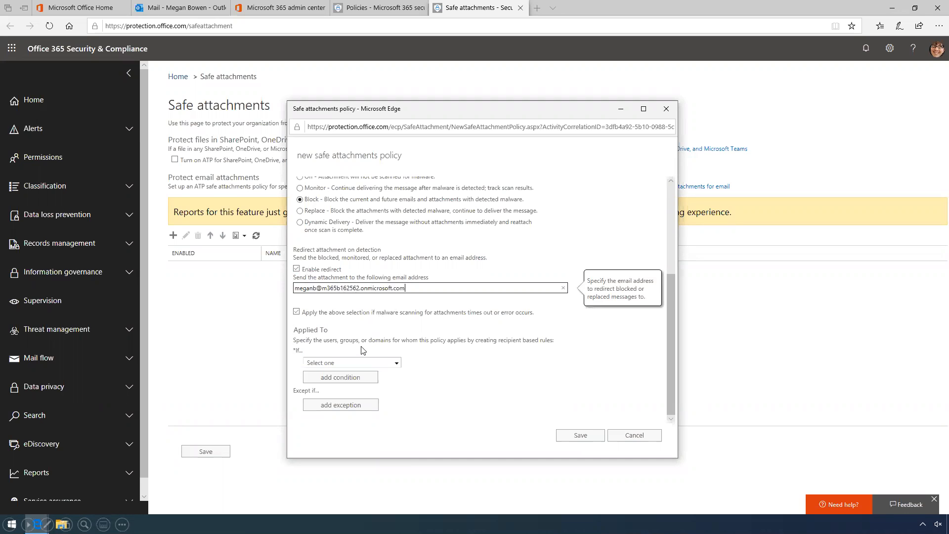
click(396, 364)
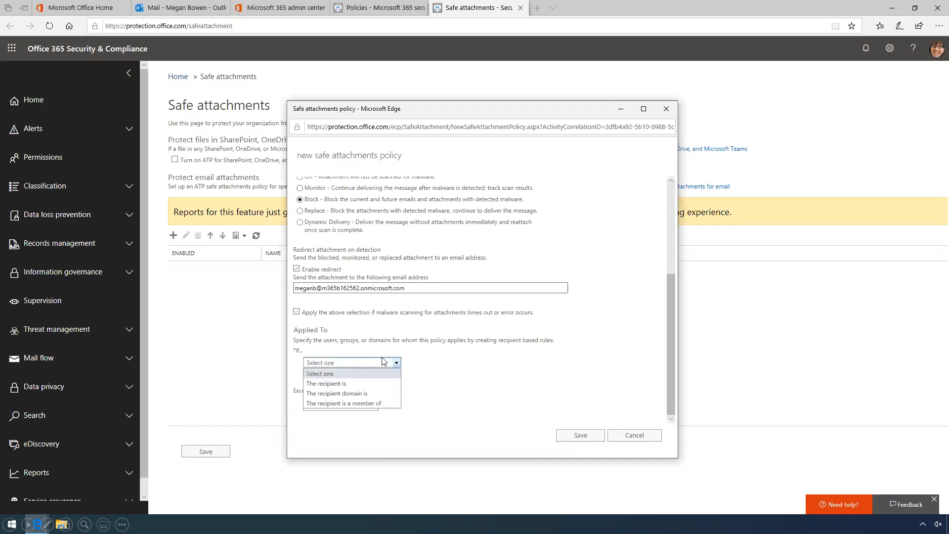
Apply the policy where the recipient domain is the tenant domain, then save it
click(357, 393)
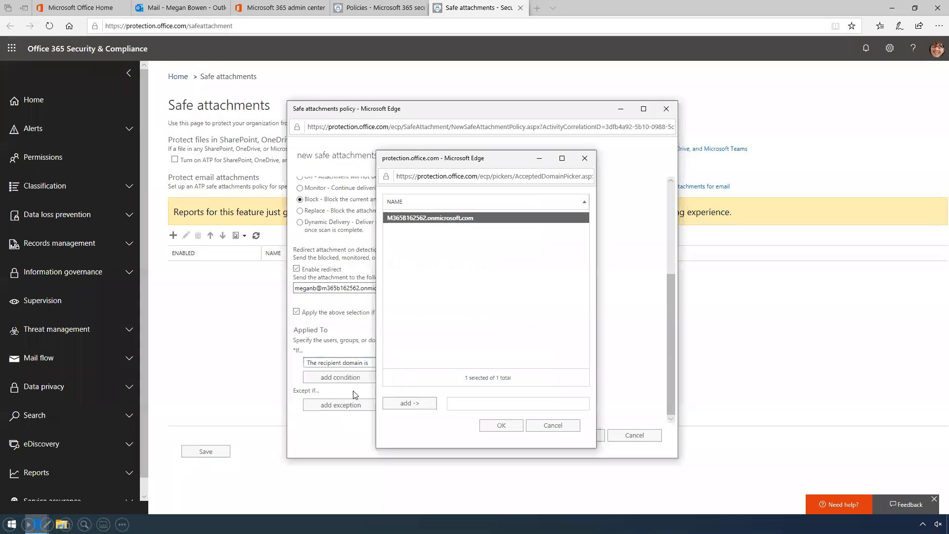
click(408, 405)
click(500, 426)
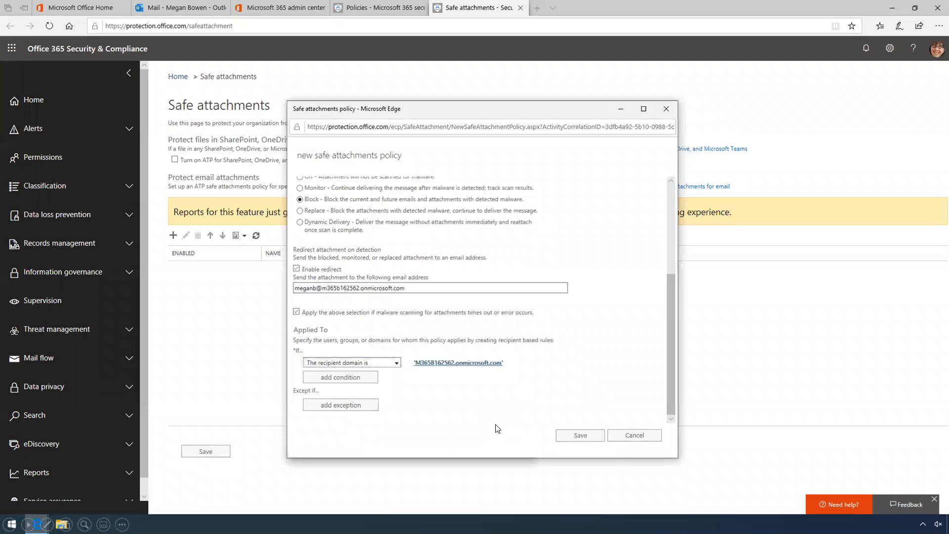
click(581, 436)
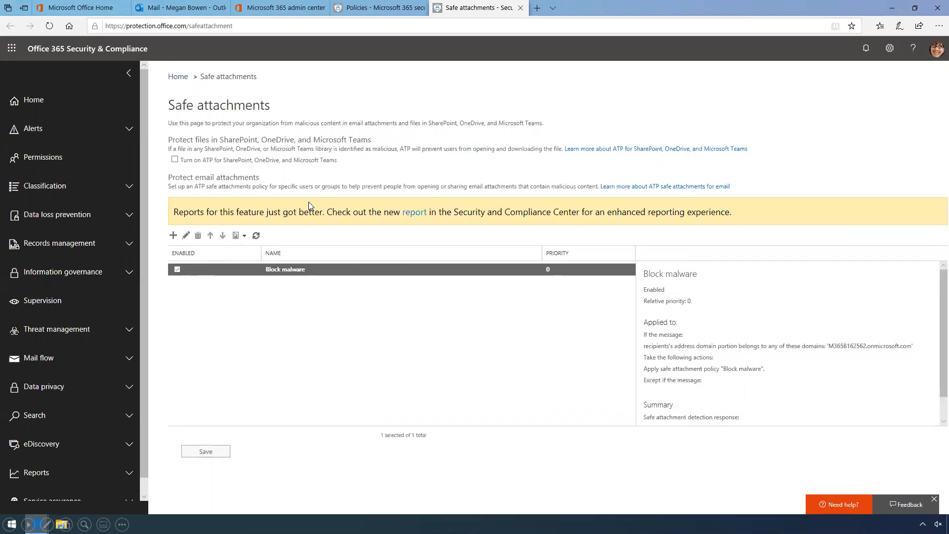
Close Safe attachments and open the ATP anti-phishing policies page
click(520, 8)
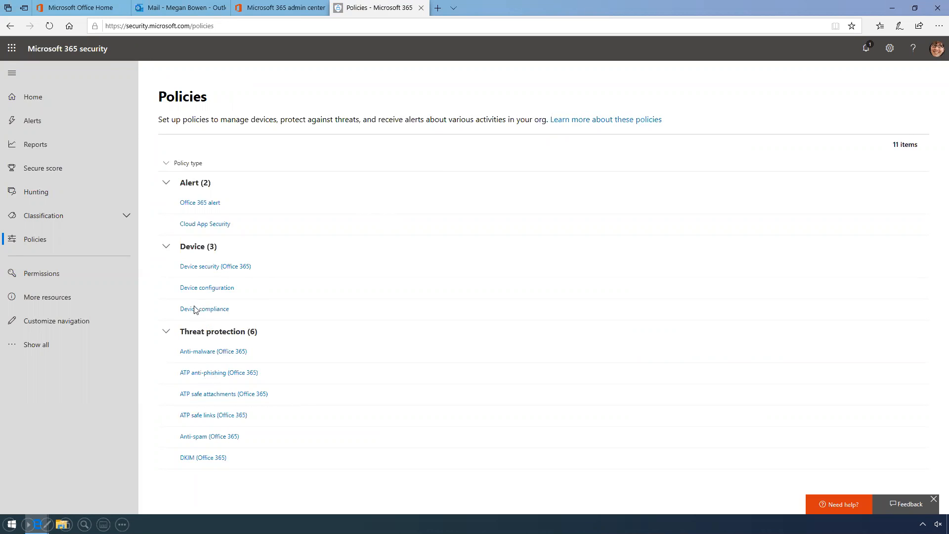
click(216, 374)
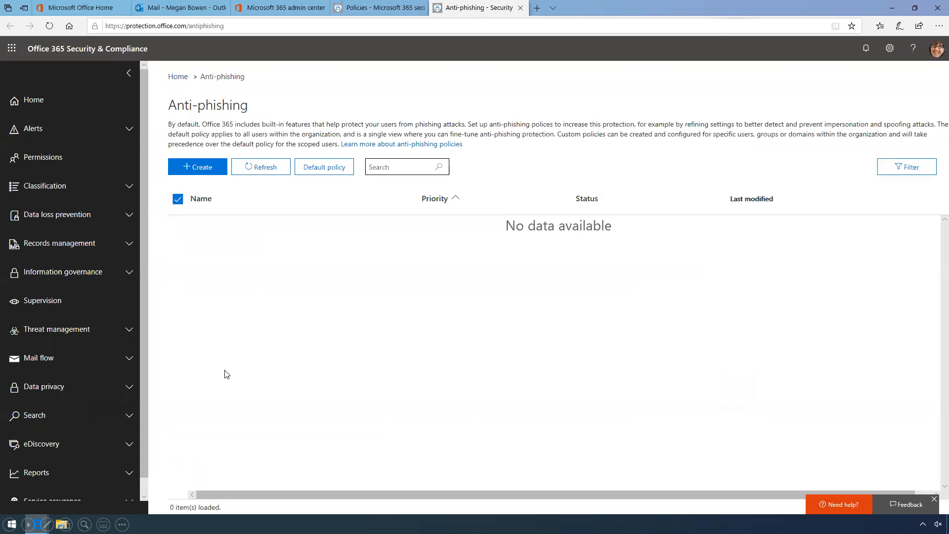
Open the Office365 AntiPhish Default policy and edit its Impersonation section
click(332, 167)
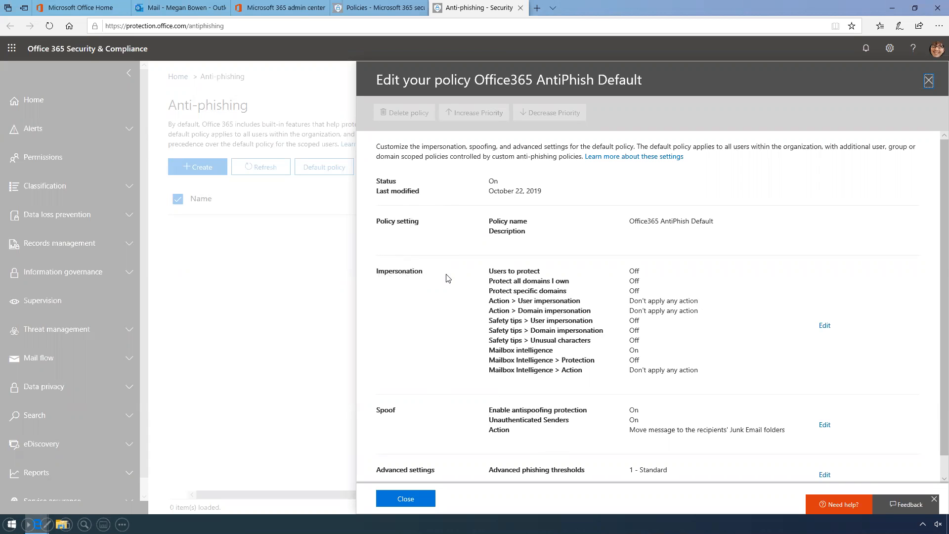
click(825, 326)
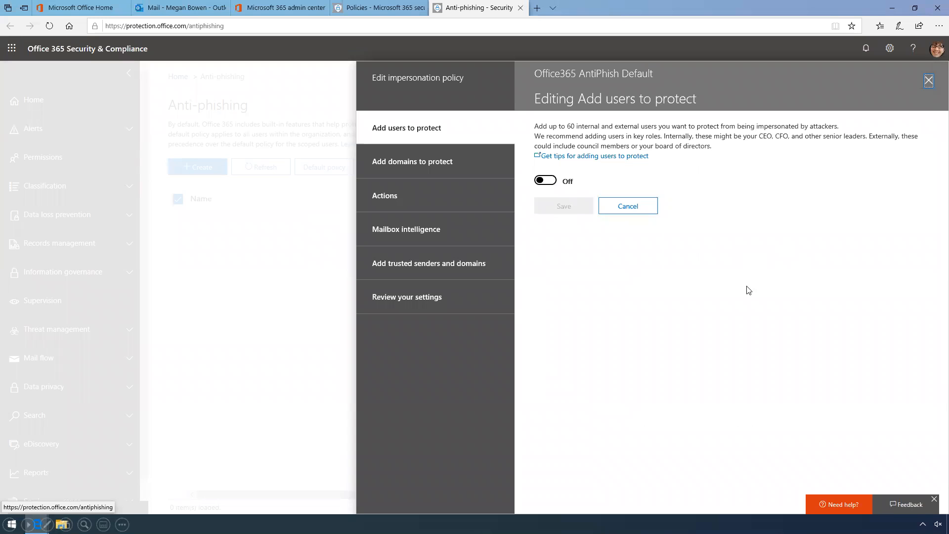
Turn on user impersonation protection and add one chosen user to protect
click(547, 181)
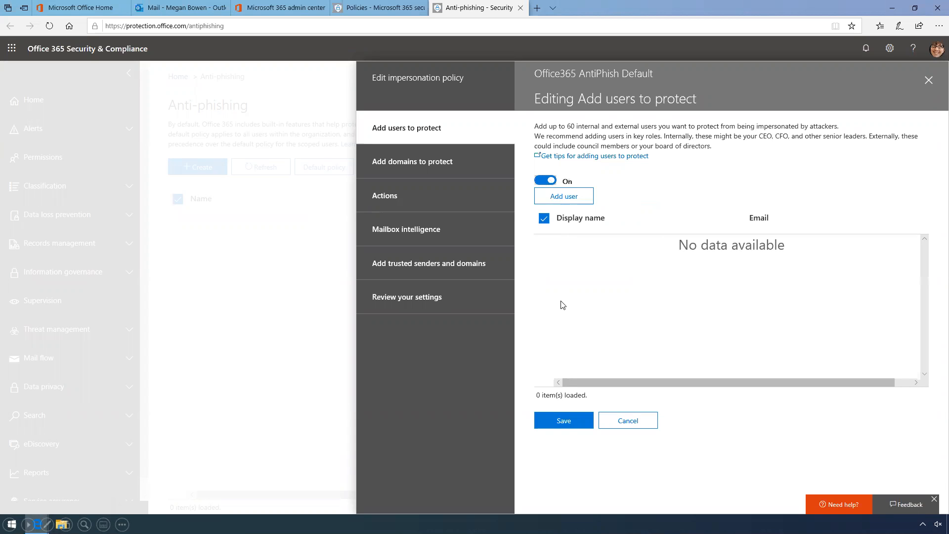
click(571, 201)
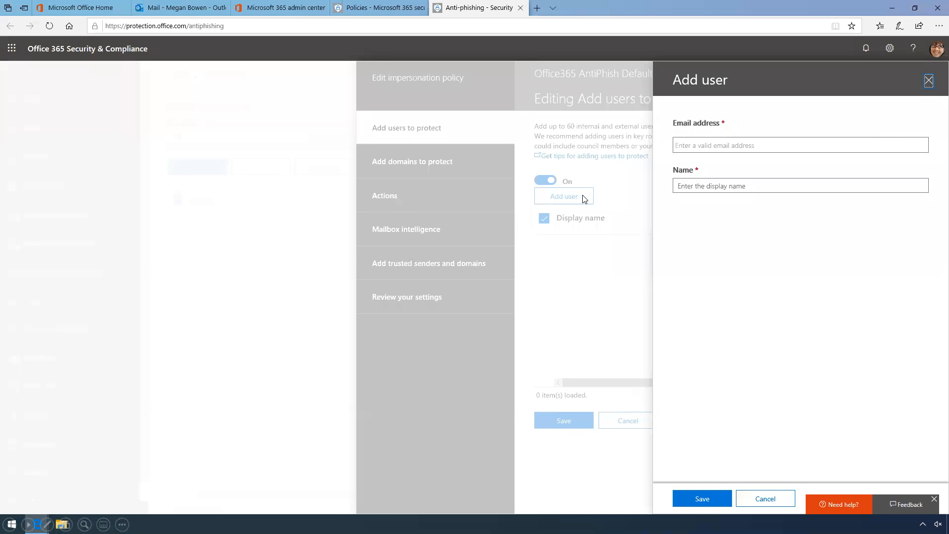
click(750, 145)
text(PattiF)
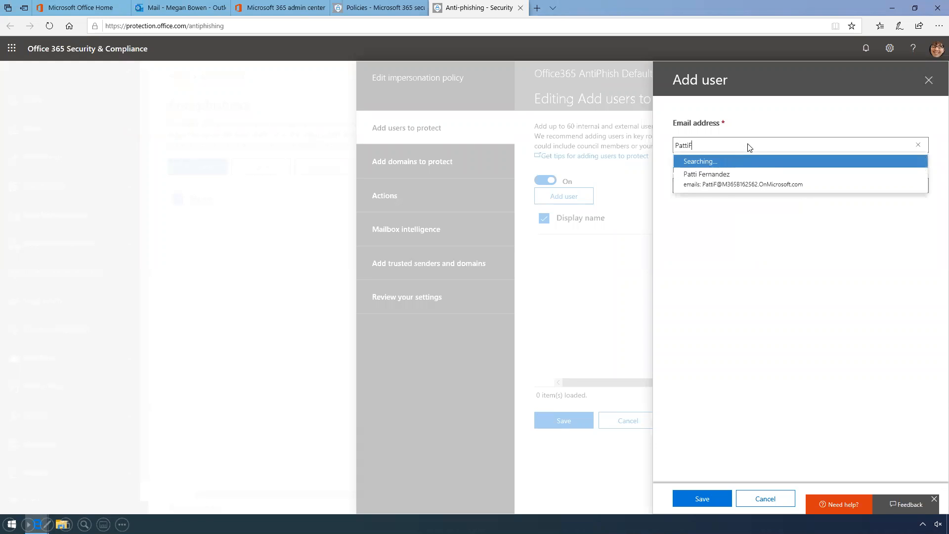
click(720, 179)
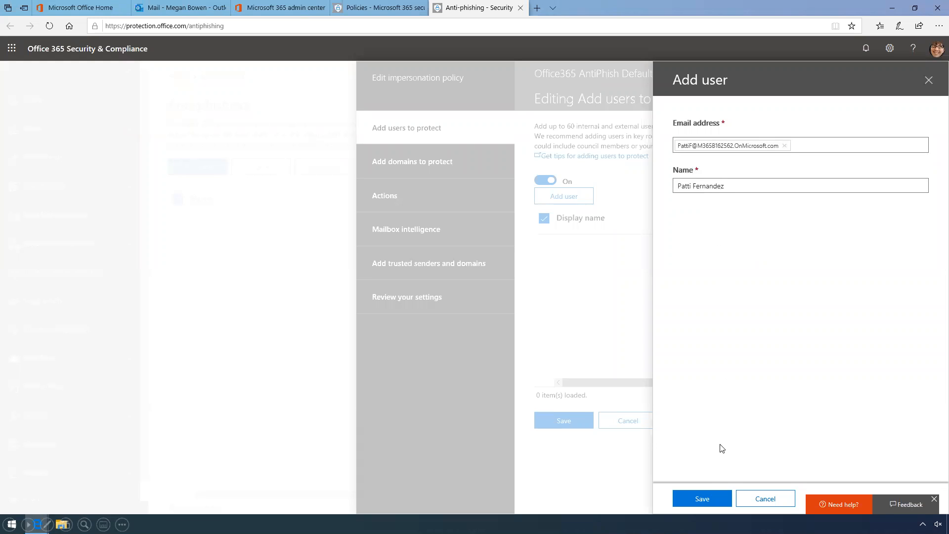
click(712, 498)
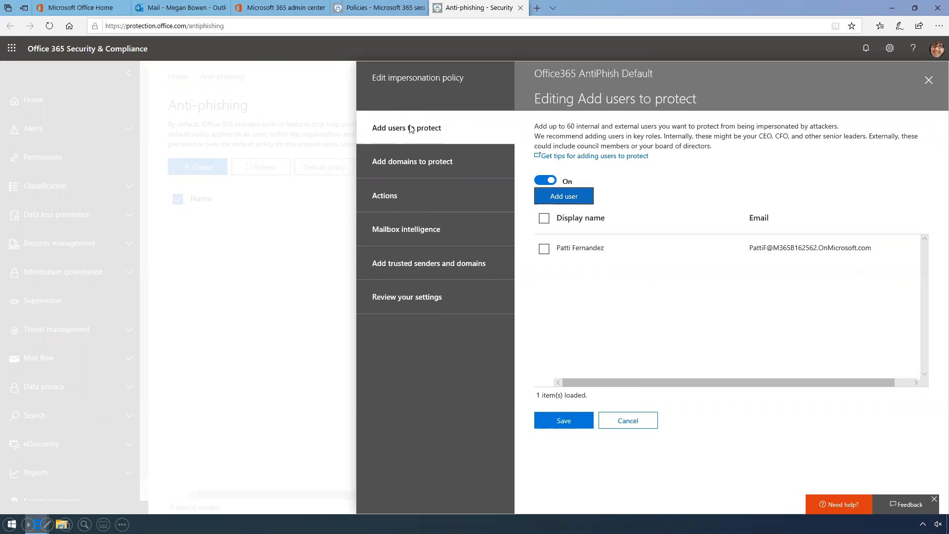
click(411, 161)
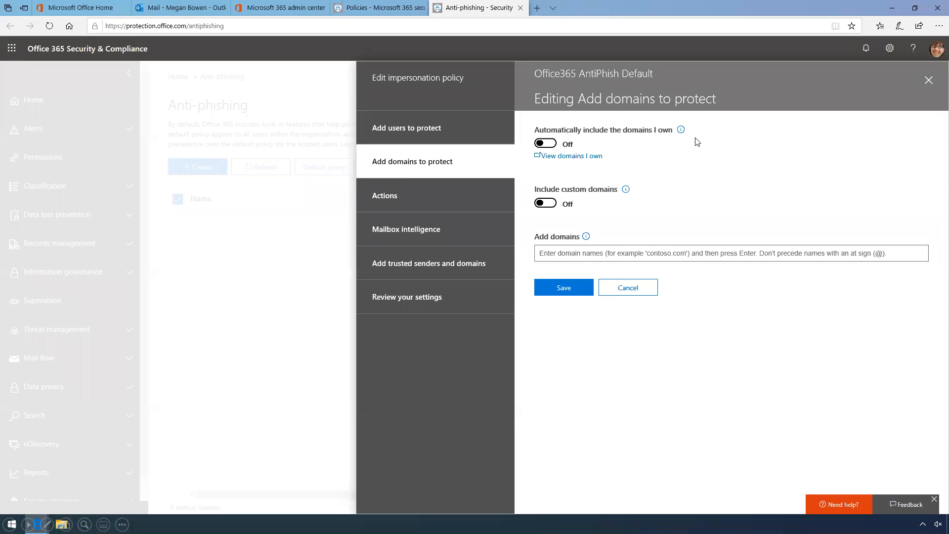
Switch 'Automatically include the domains I own' to On and save
click(549, 144)
click(555, 286)
Set both impersonated-user and impersonated-domain actions to move messages to recipients' Junk Email folders
click(393, 197)
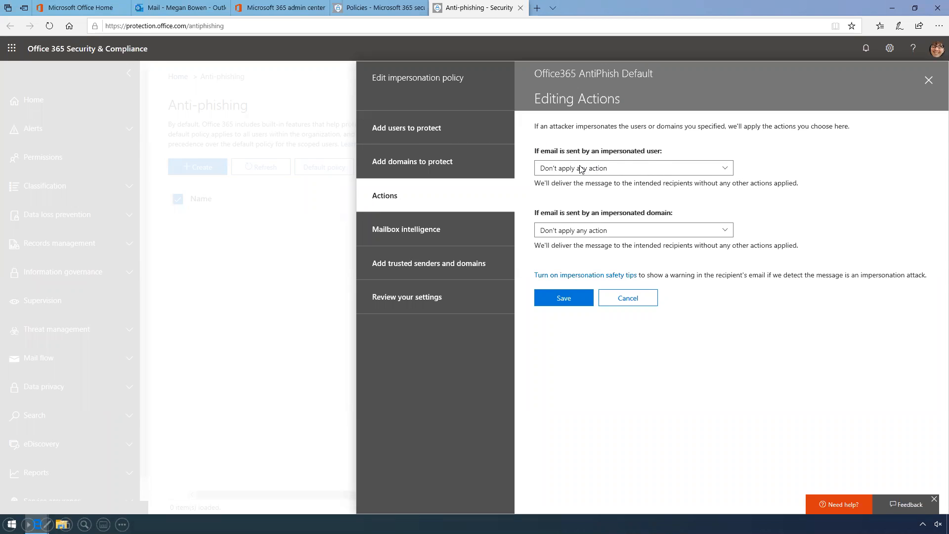
click(633, 173)
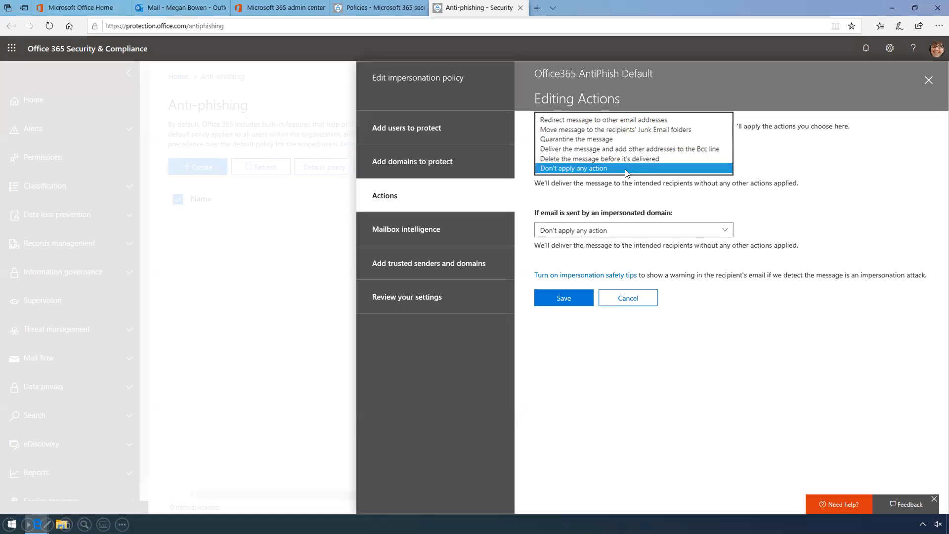
click(567, 130)
click(602, 231)
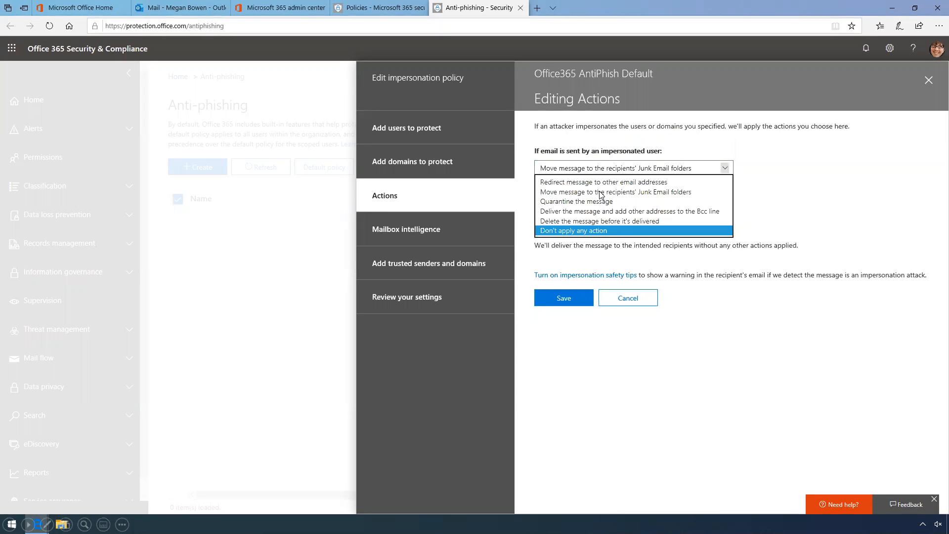
click(601, 193)
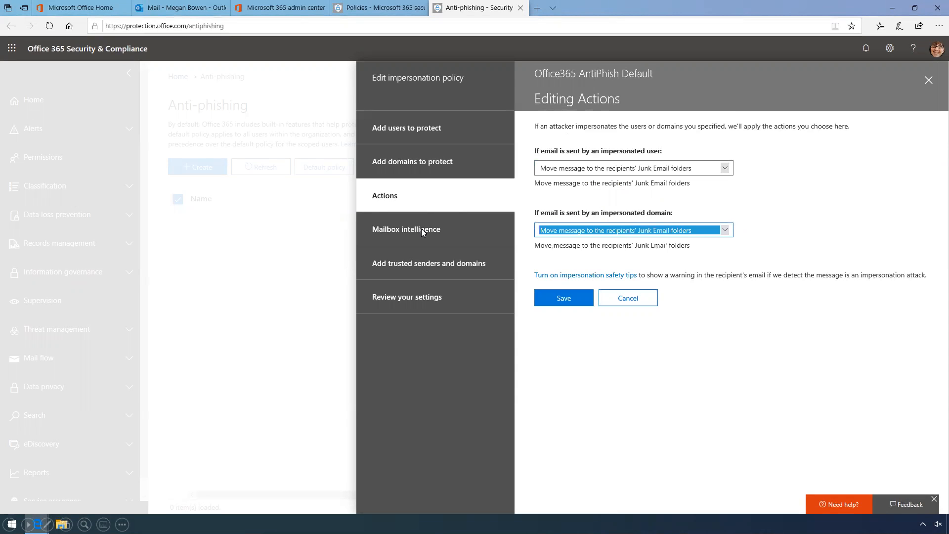
Turn on the impersonated users, impersonated domains and unusual characters safety tips
click(600, 278)
click(684, 141)
click(689, 181)
click(690, 220)
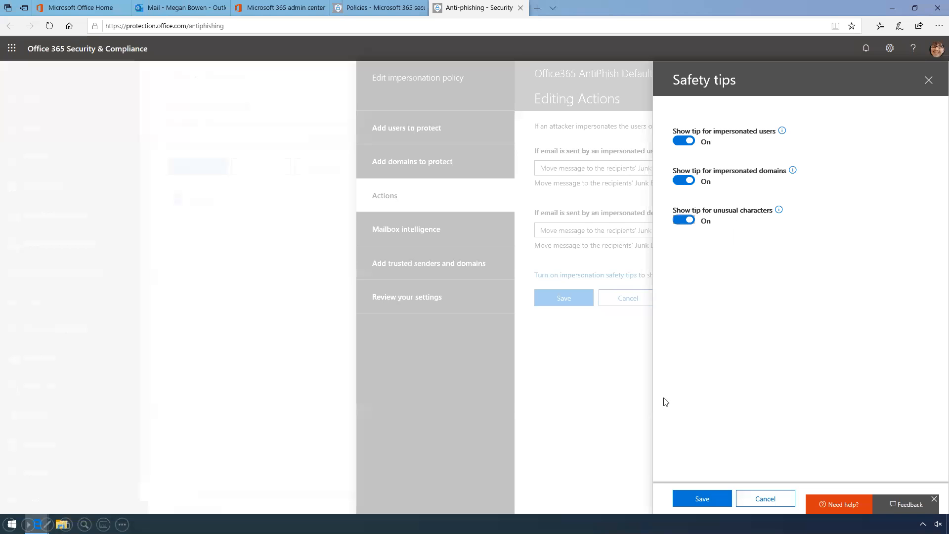
Save the safety tips, review the Office365 AntiPhish Default settings, save the policy and close its summary
click(706, 501)
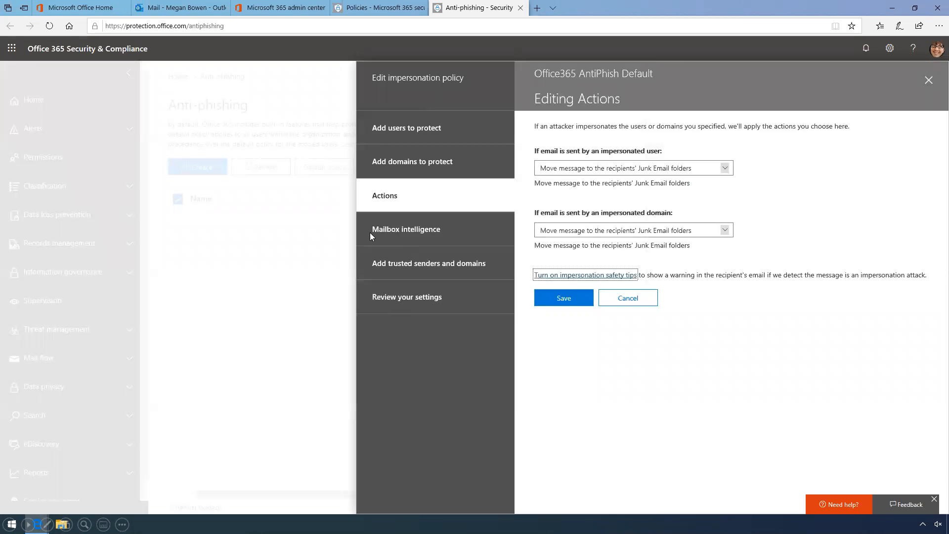
click(432, 234)
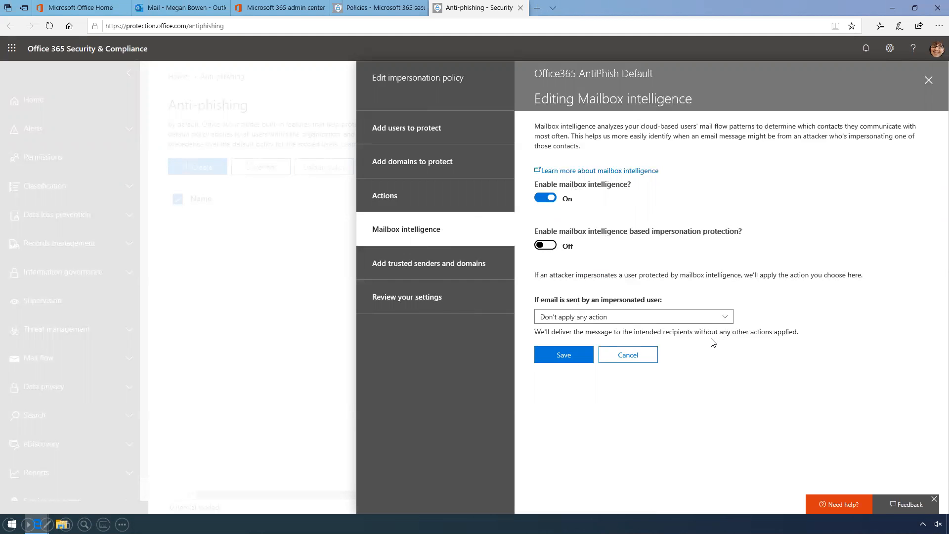
click(421, 298)
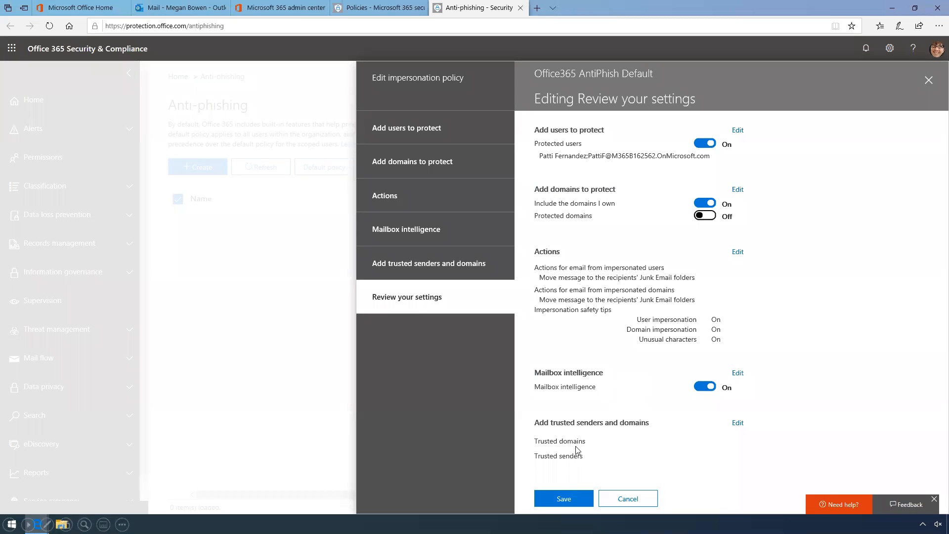
click(570, 502)
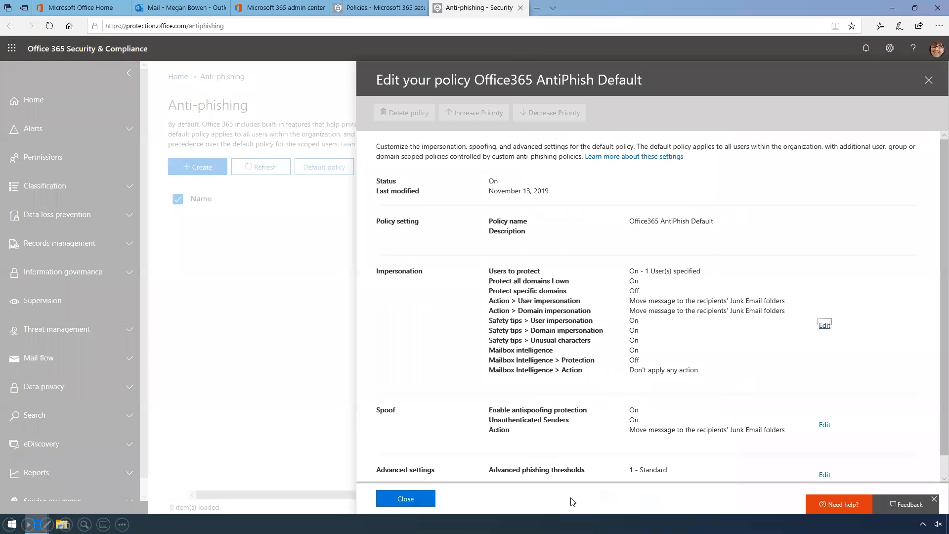
click(415, 500)
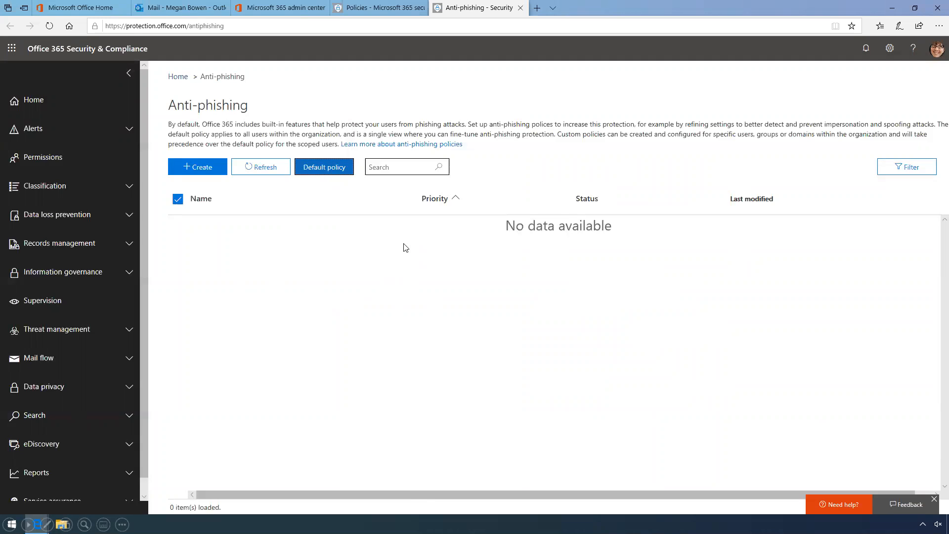
Close the Anti-phishing tab and the Microsoft 365 security Policies tab with Ctrl+W
click(521, 8)
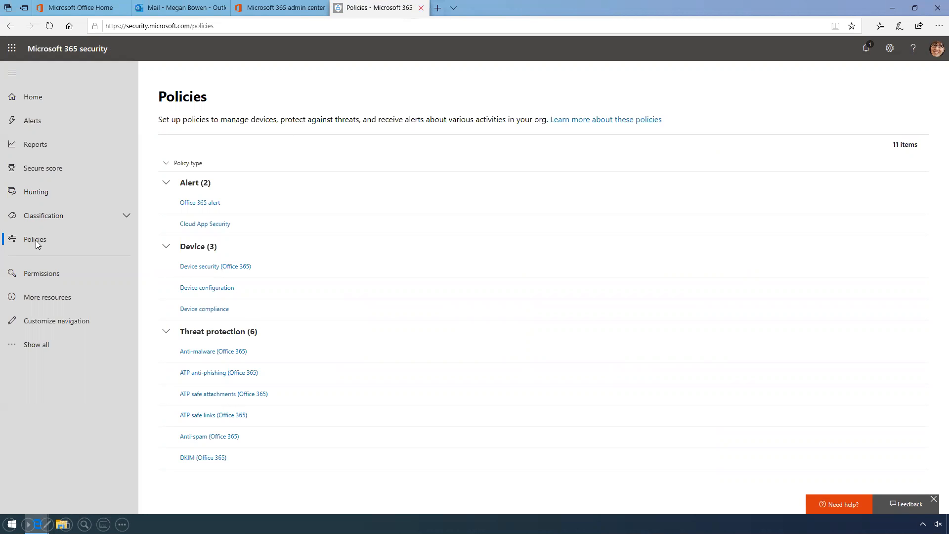
key(ctrl+w)
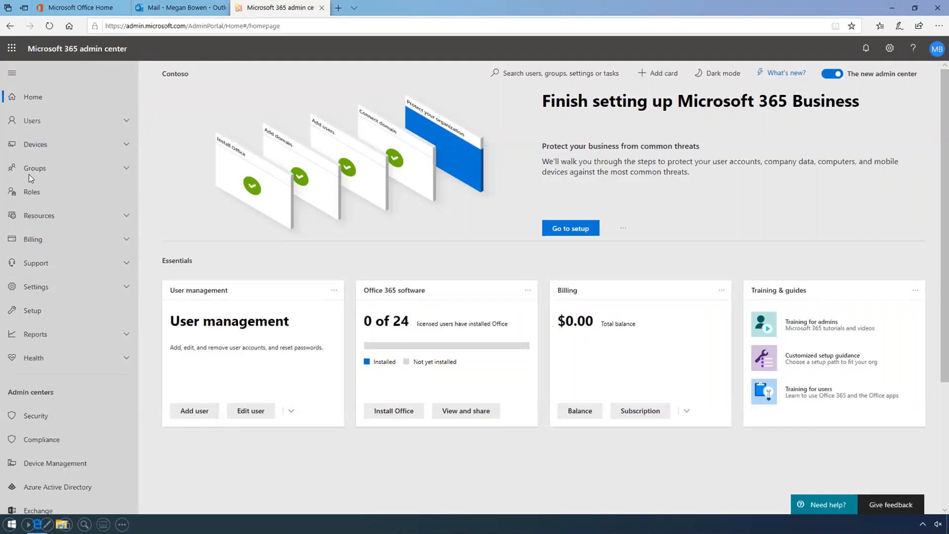
Launch Azure Active Directory from Admin centers in the Microsoft 365 admin center navigation
click(60, 485)
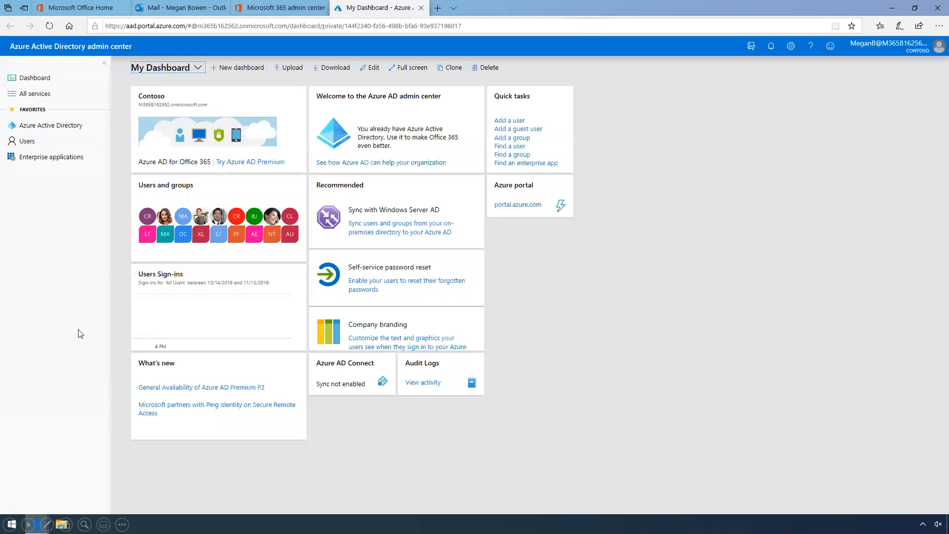
Go to Azure Active Directory > Security > Conditional Access to list the baseline policies
click(74, 128)
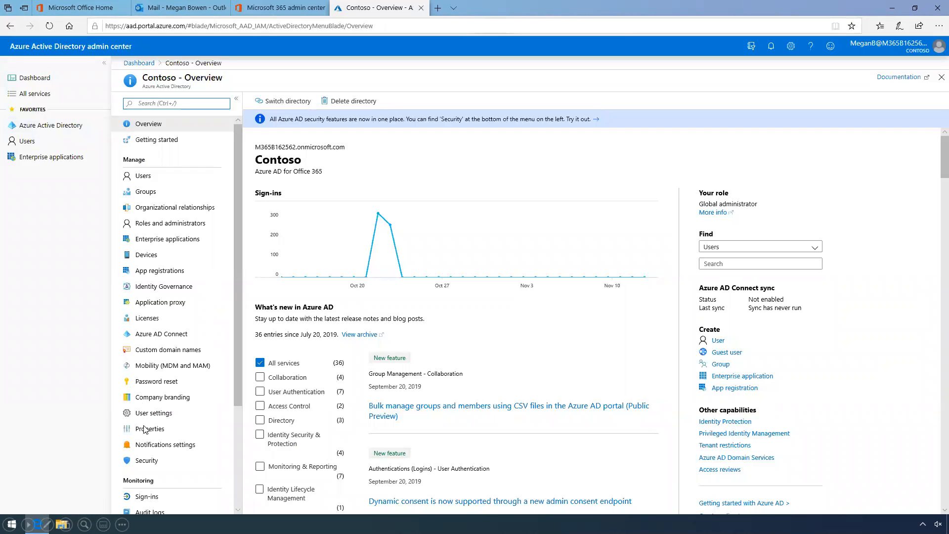
click(148, 461)
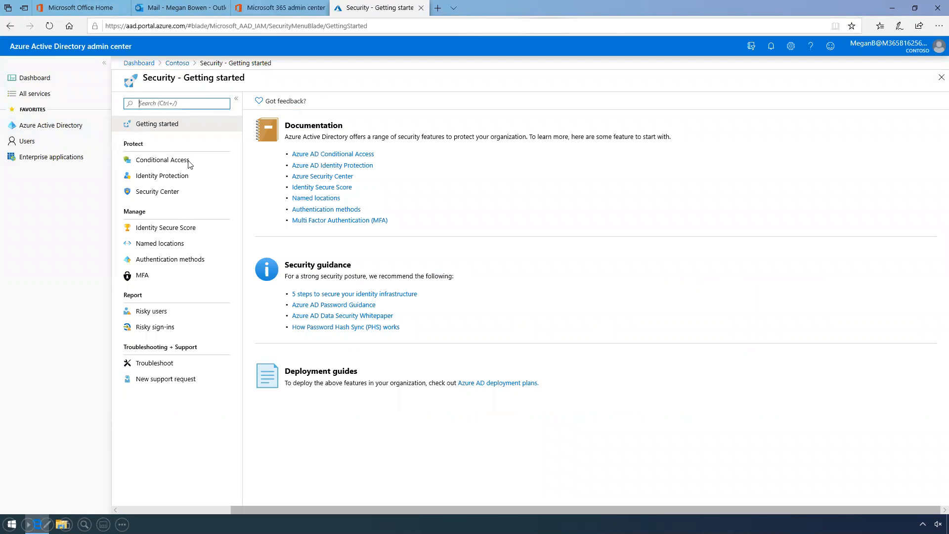
click(151, 166)
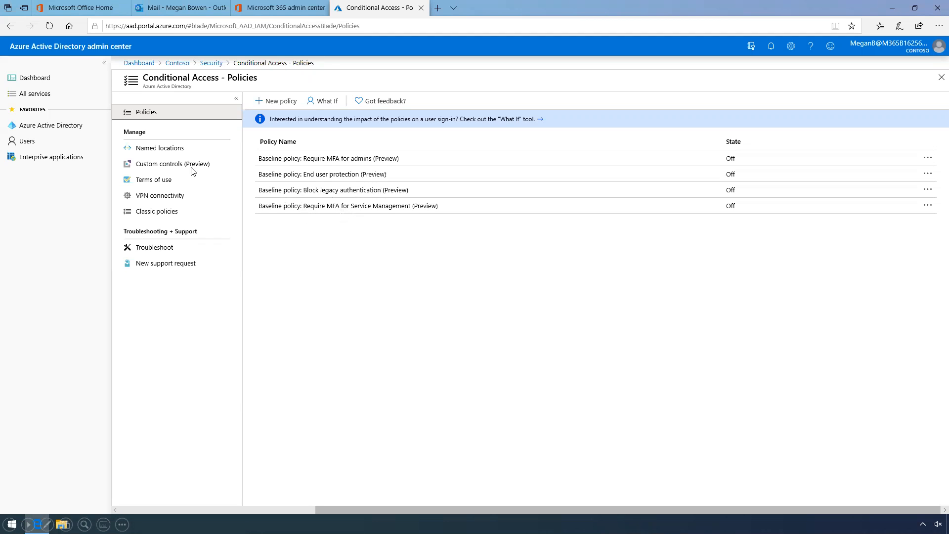
Create a new policy named 'Conditional Access - Locations' and go to its Users and groups assignment
click(275, 101)
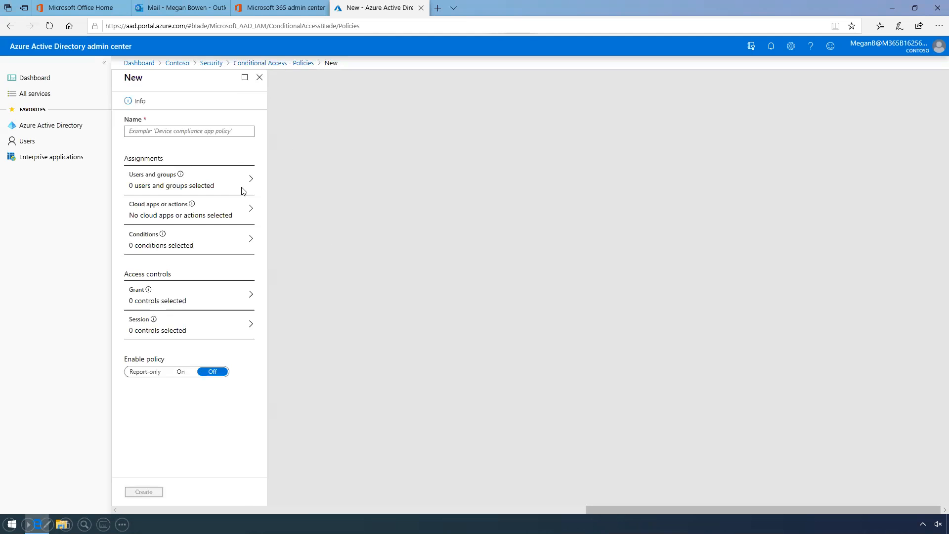
click(180, 131)
text(Con)
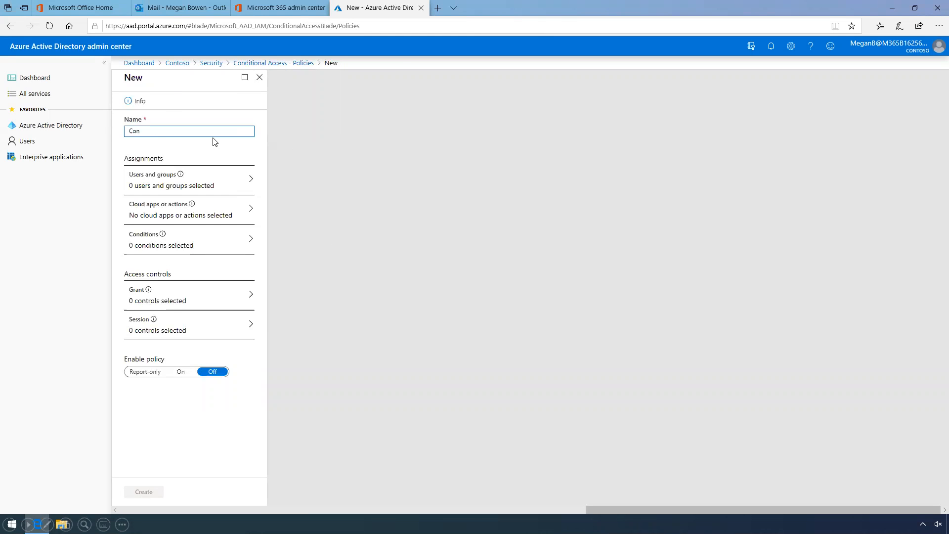
text(ditional Access - Locations)
click(173, 185)
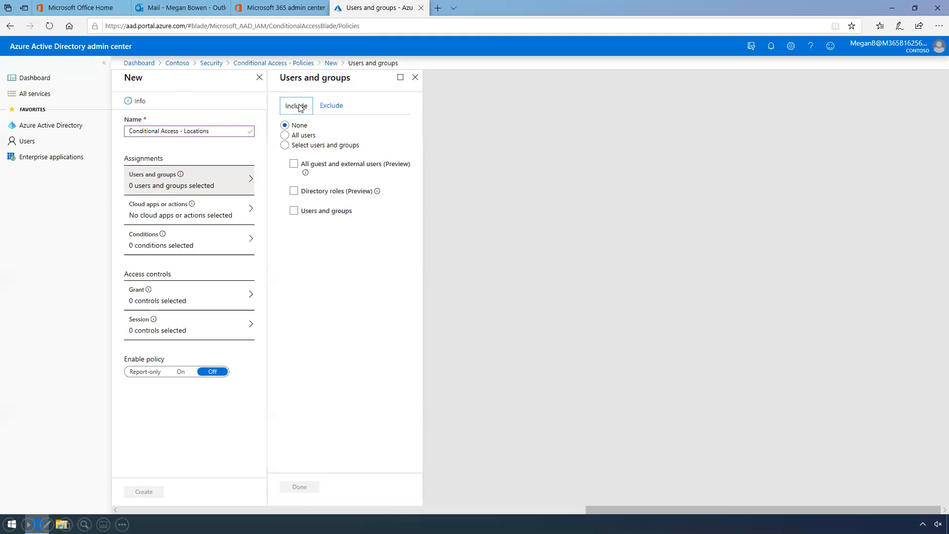
Include the All Employees group as the policy's selected users and groups
click(285, 146)
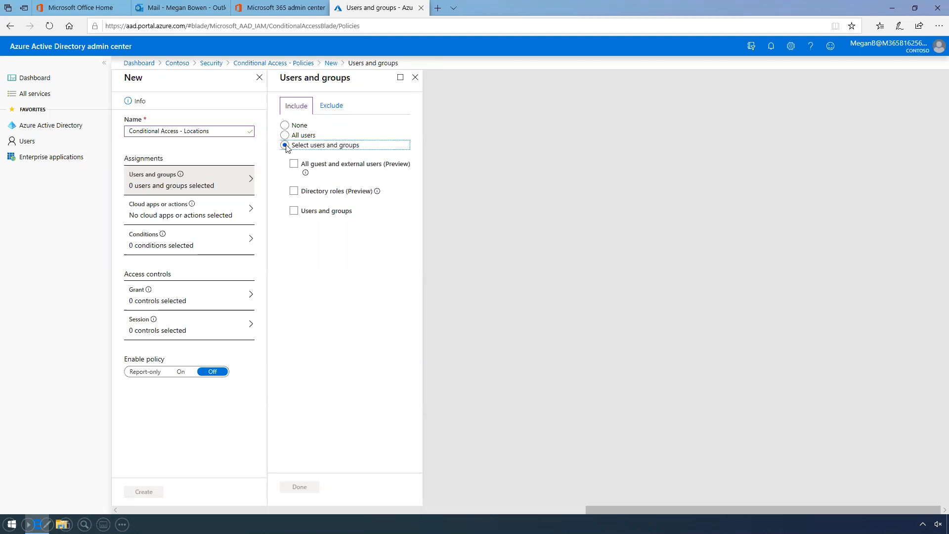
click(294, 211)
click(327, 244)
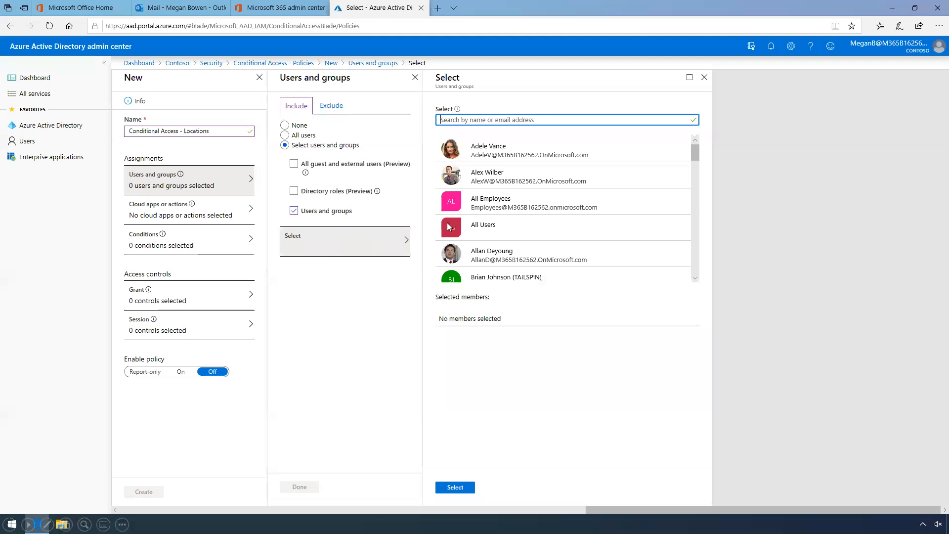
click(508, 205)
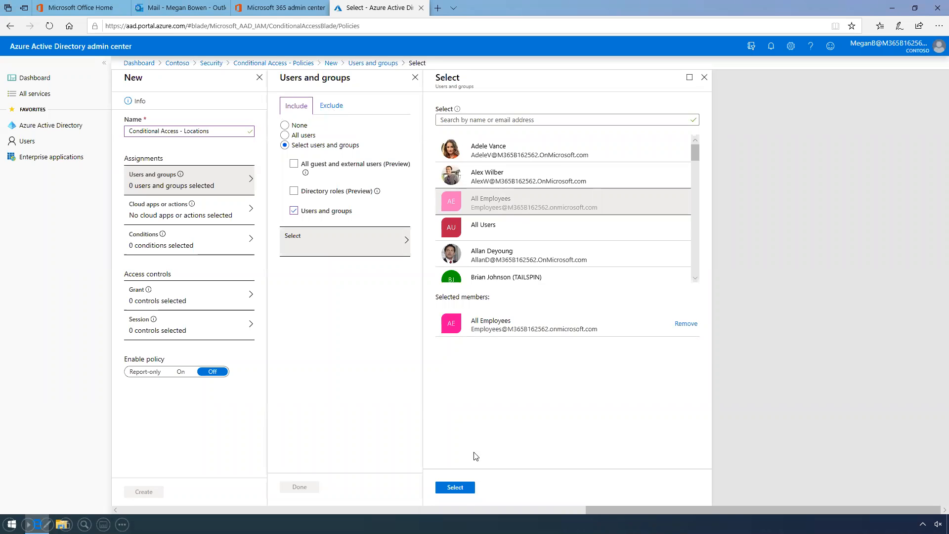
click(455, 487)
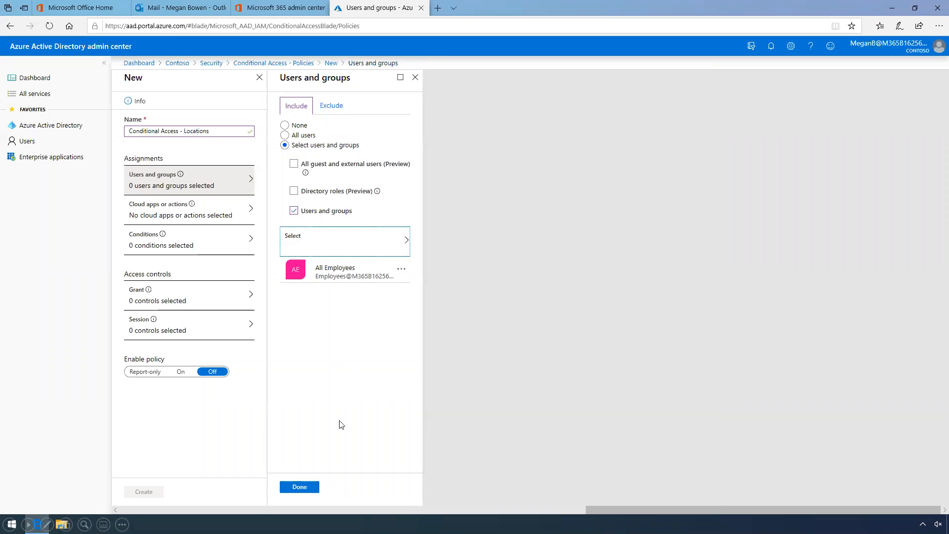
click(306, 488)
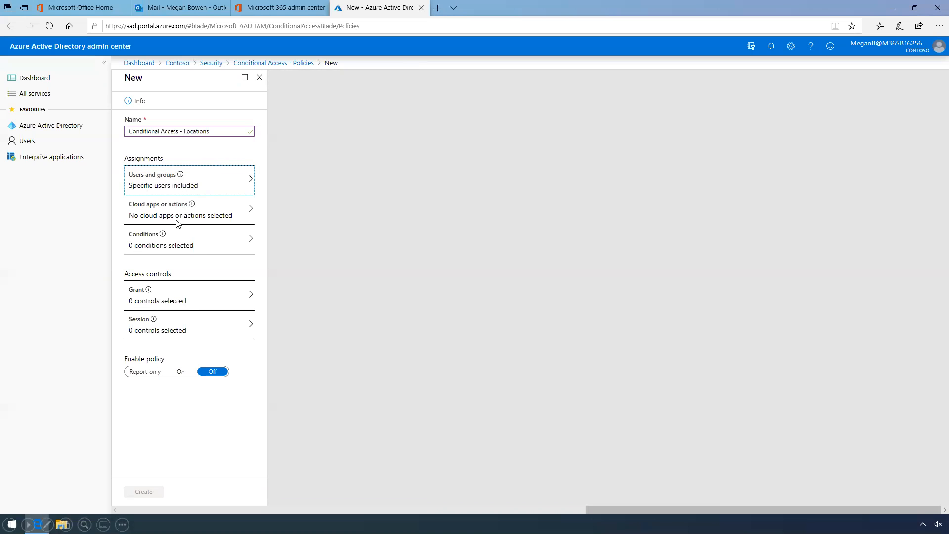
Enable the Locations condition for any location, excluding all trusted locations, then go to Grant
click(190, 245)
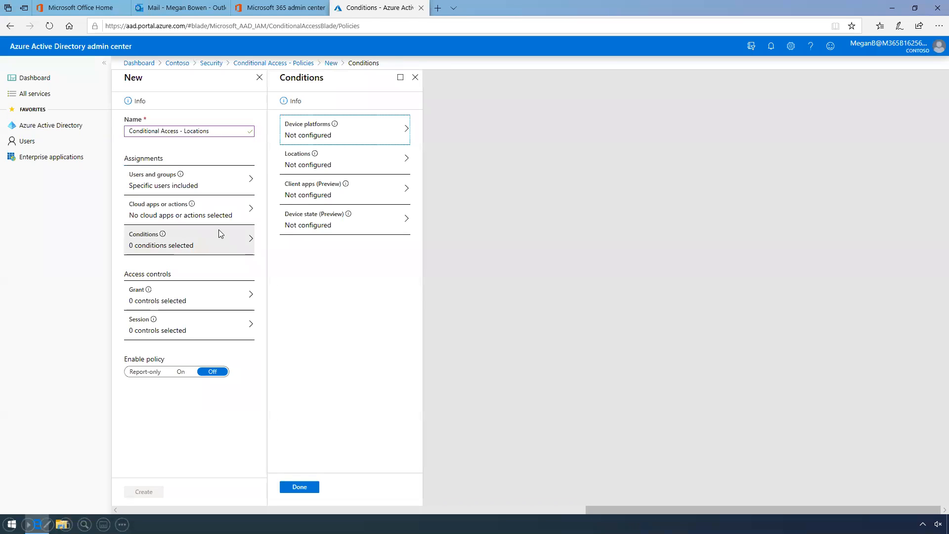
click(345, 163)
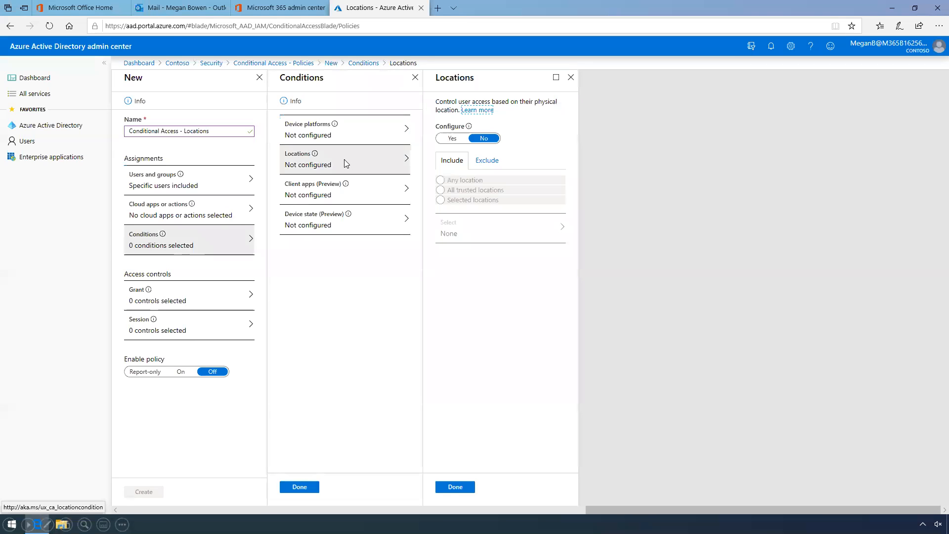
click(450, 140)
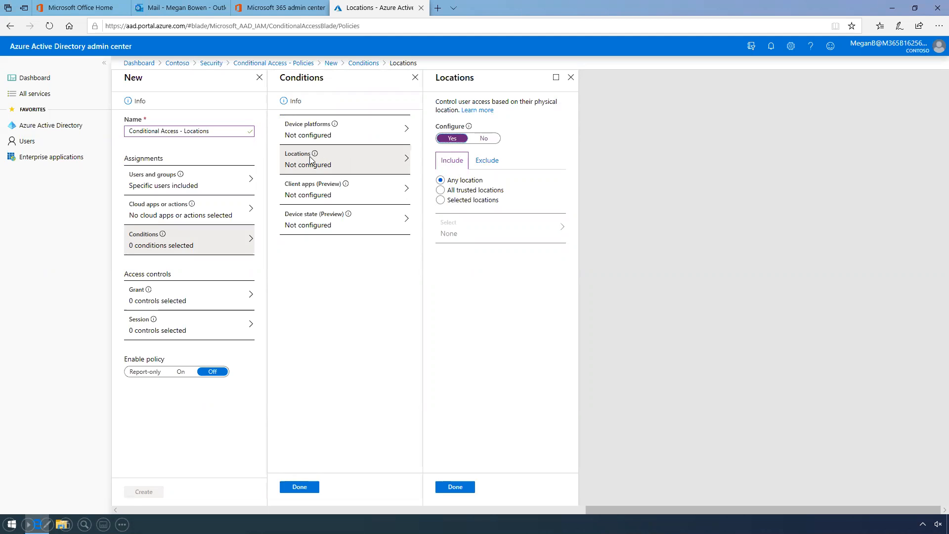
click(487, 161)
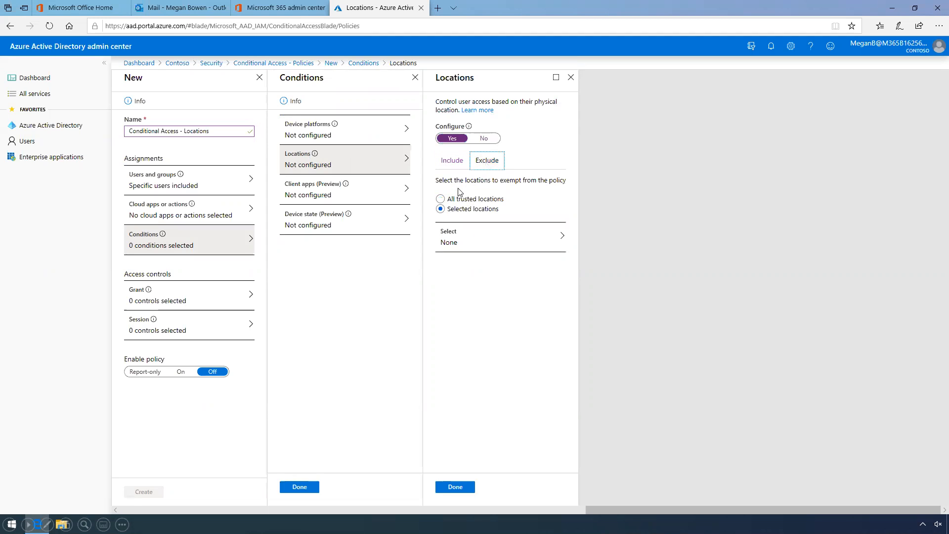
click(440, 200)
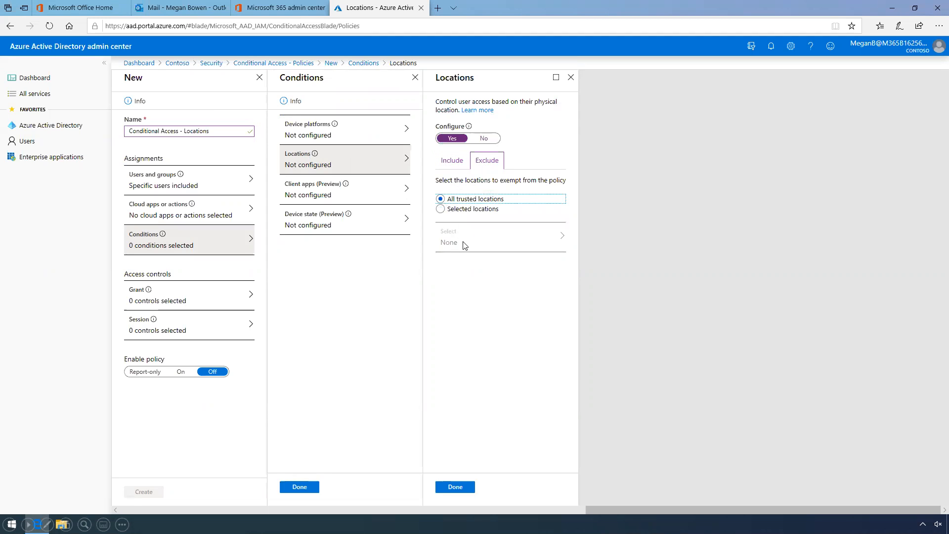
click(467, 488)
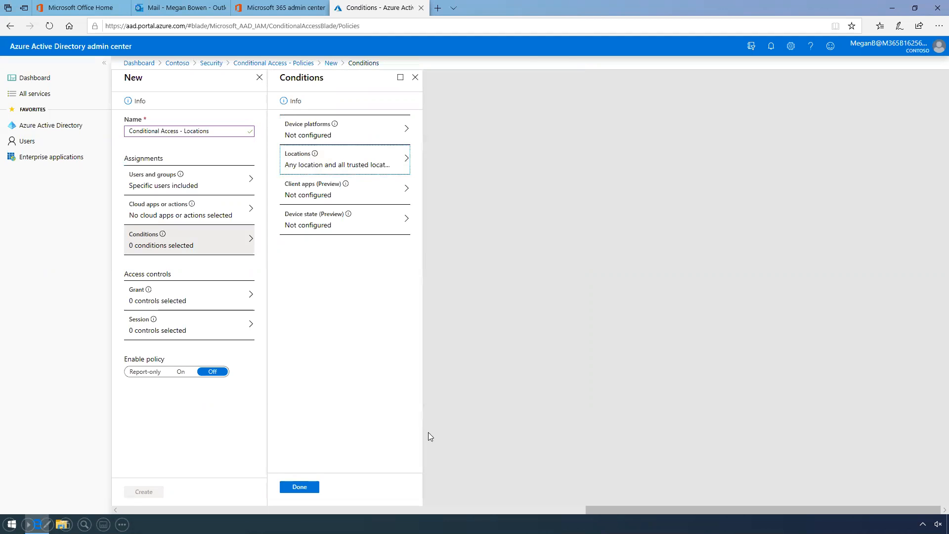
click(314, 488)
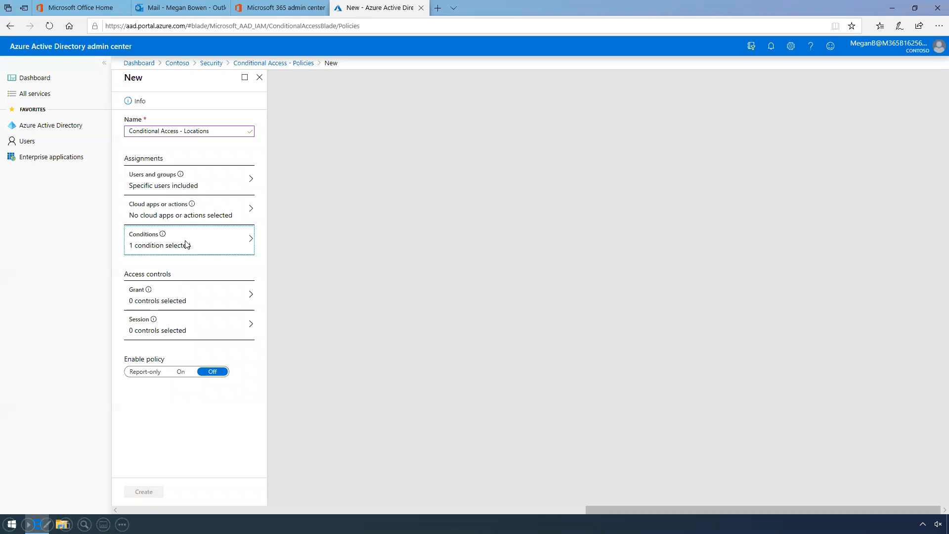
click(179, 302)
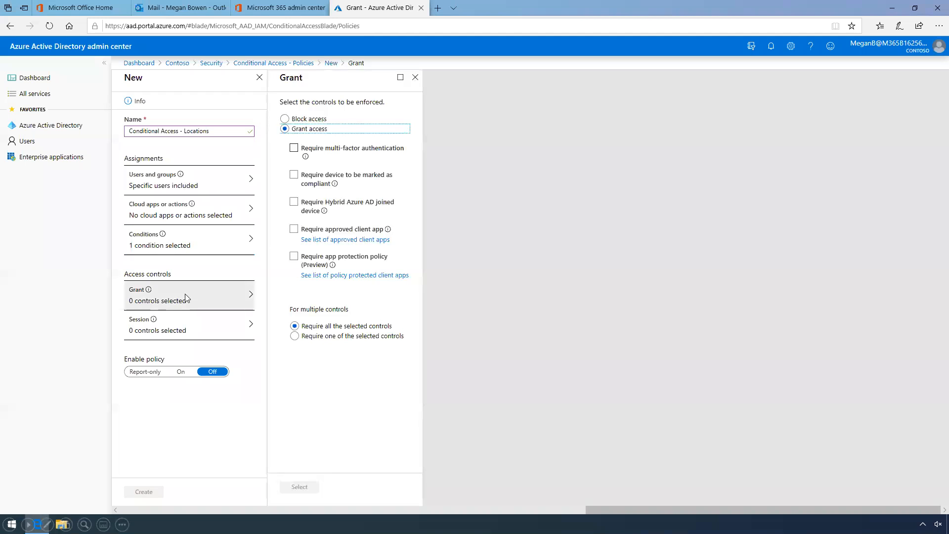
Grant access only with multi-factor authentication, set Enable policy to On, and create the policy
click(294, 149)
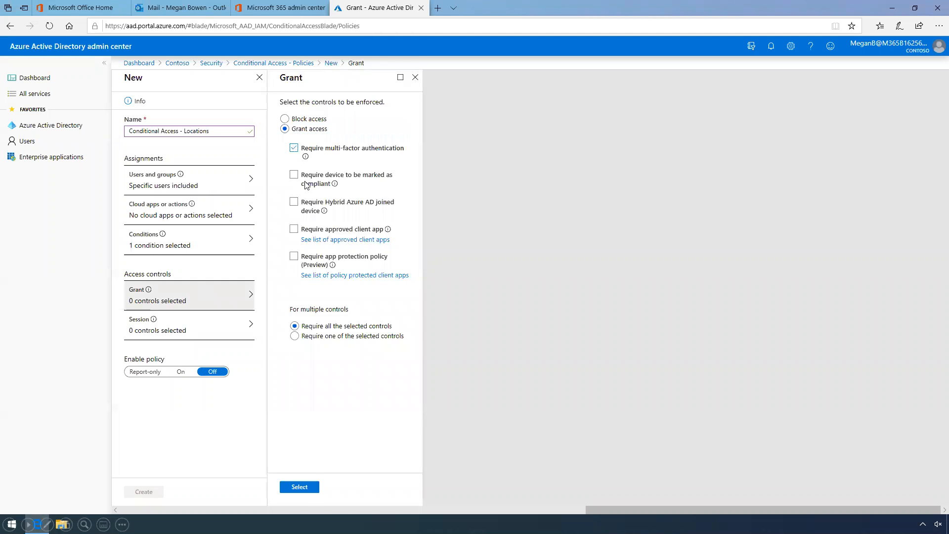
click(306, 487)
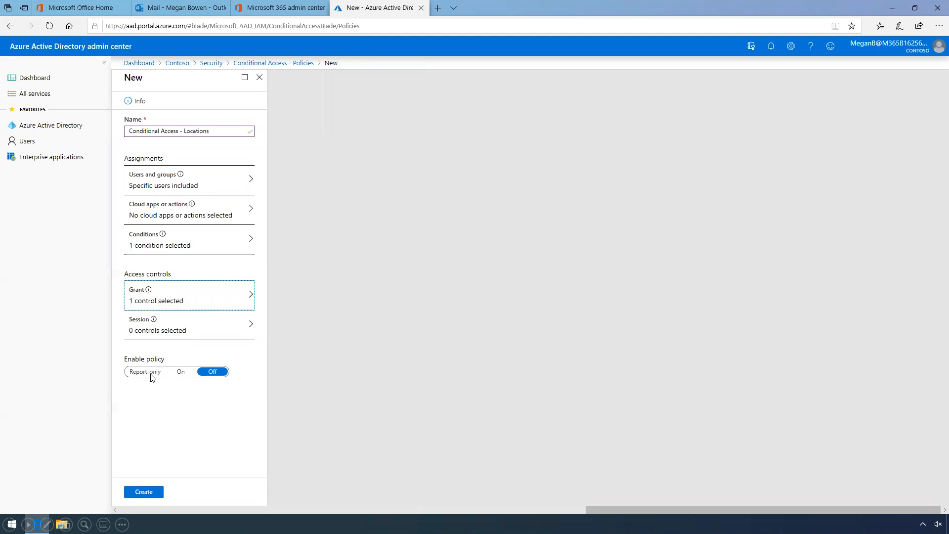
click(181, 372)
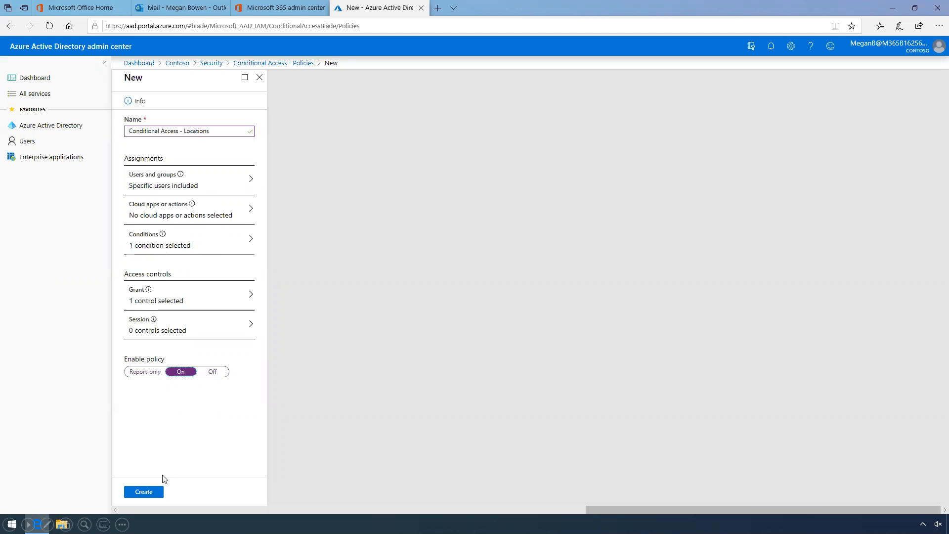
click(153, 494)
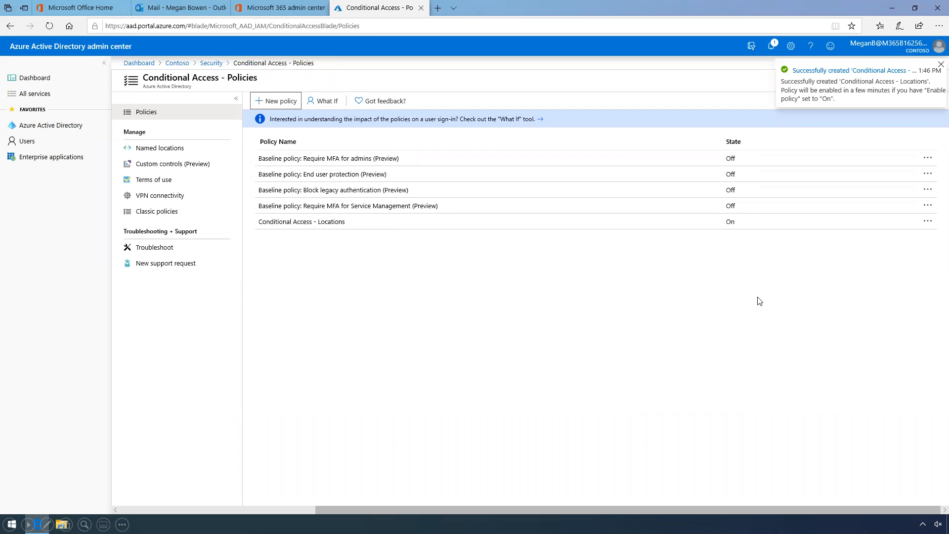
In the compliance center, go to Policies > Data loss prevention and start a new DLP policy
click(421, 7)
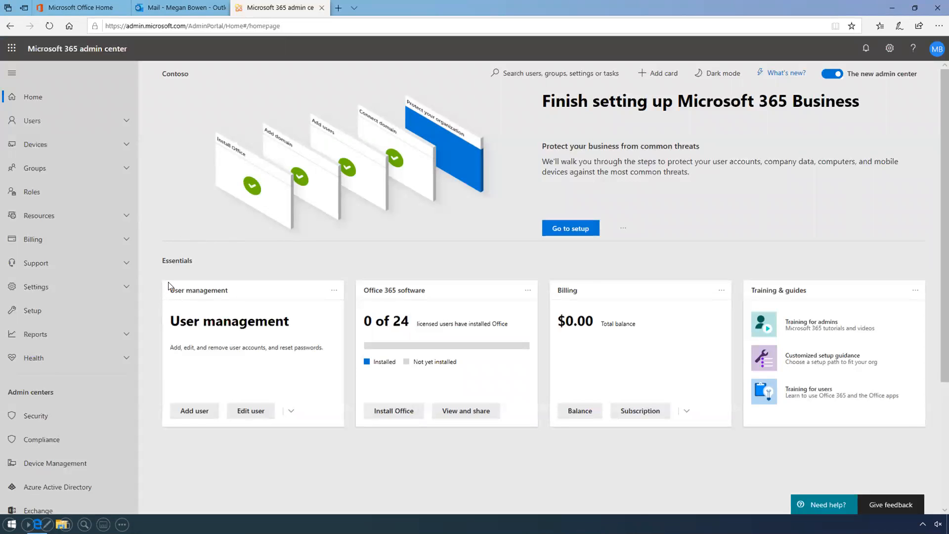
click(44, 437)
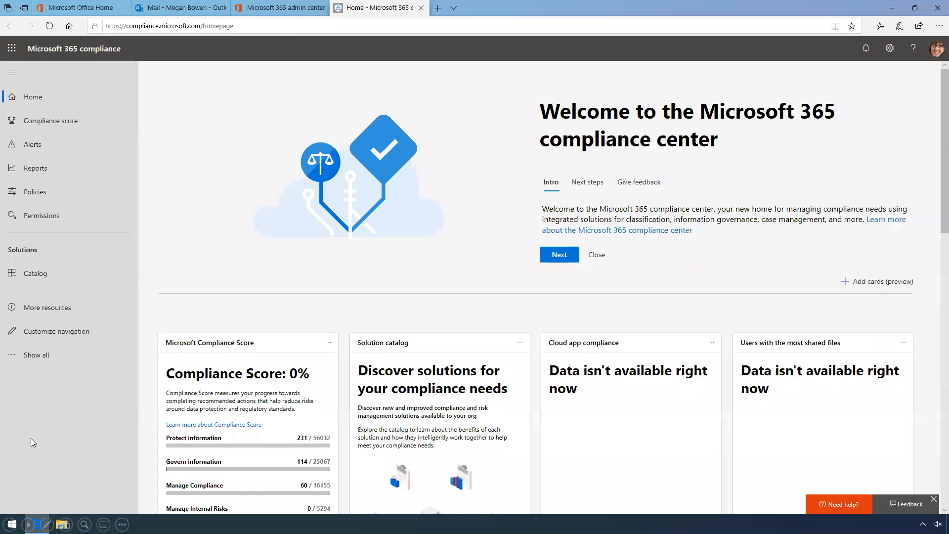
click(40, 193)
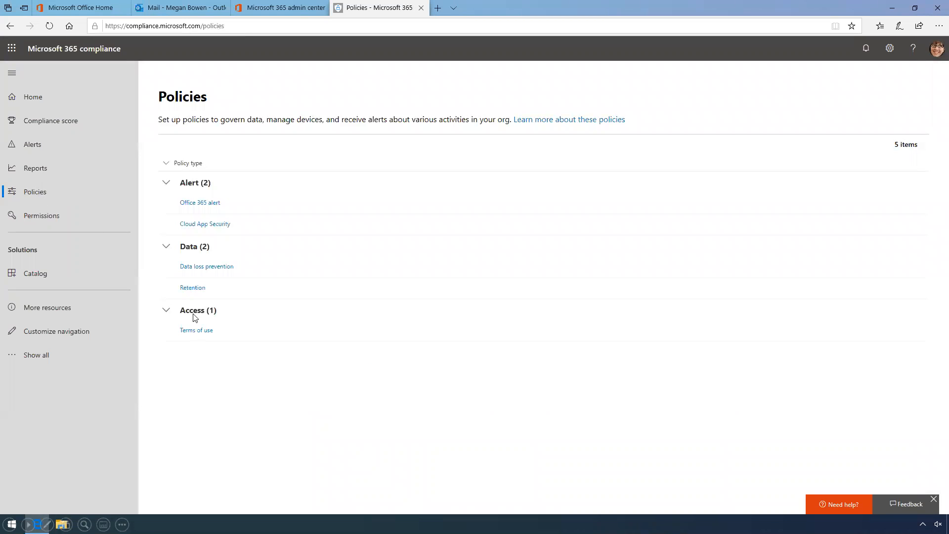
click(223, 268)
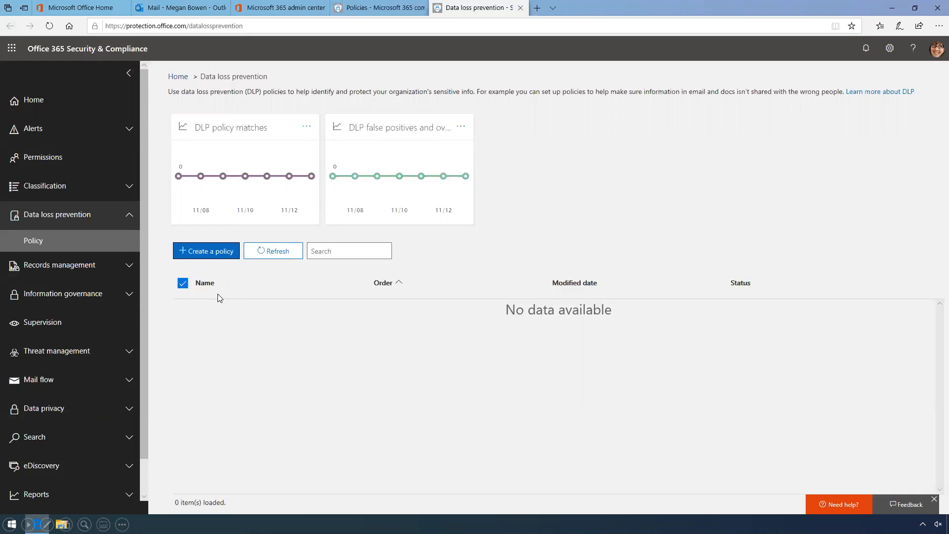
click(211, 253)
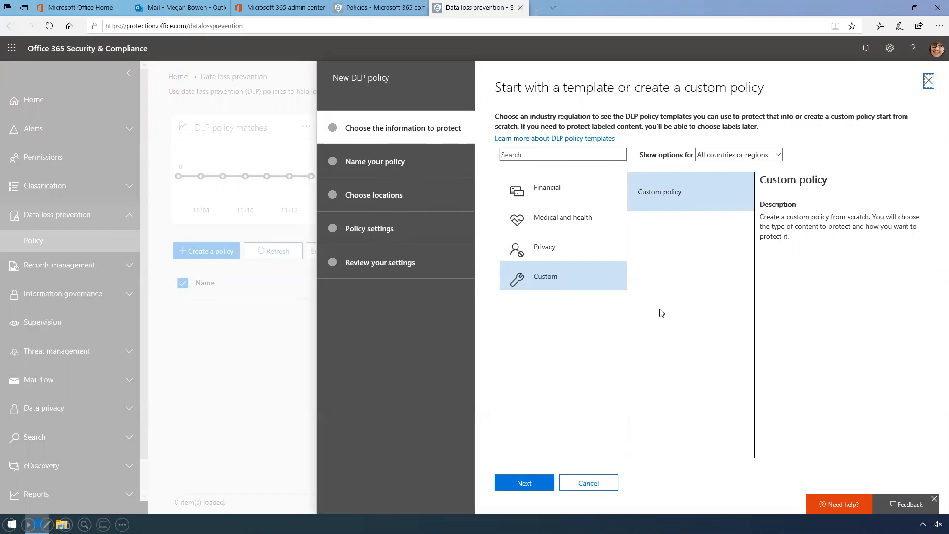
Pick the Financial category's PCI Data Security Standard (PCI DSS) template for the new DLP policy
click(542, 193)
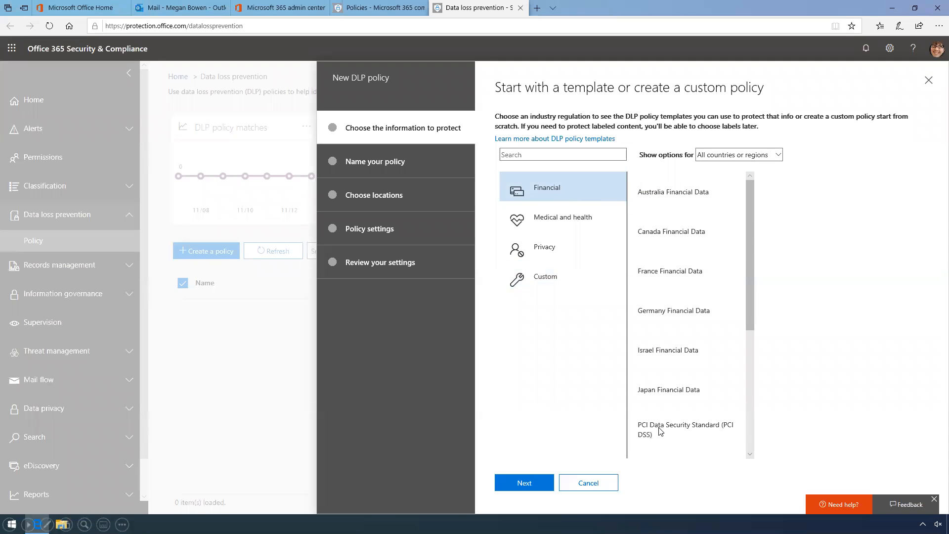
click(689, 434)
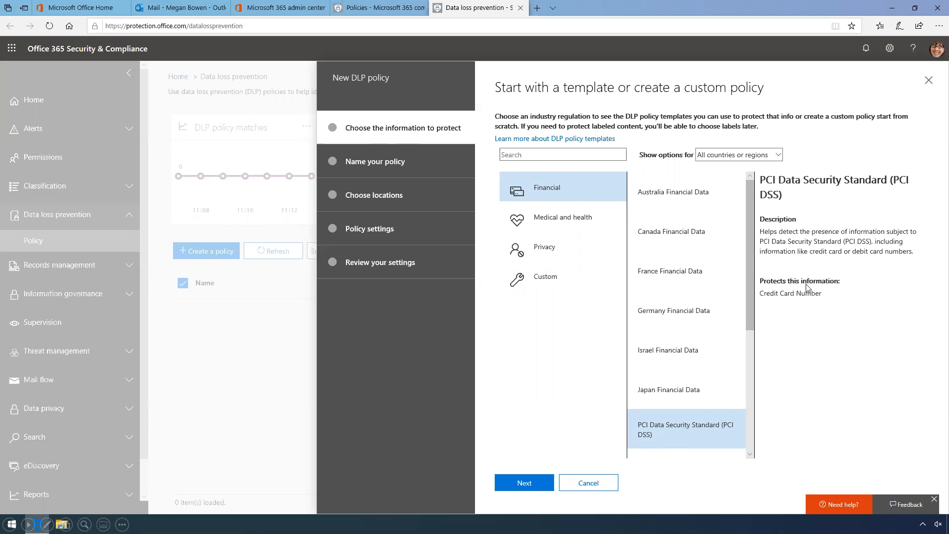
click(525, 484)
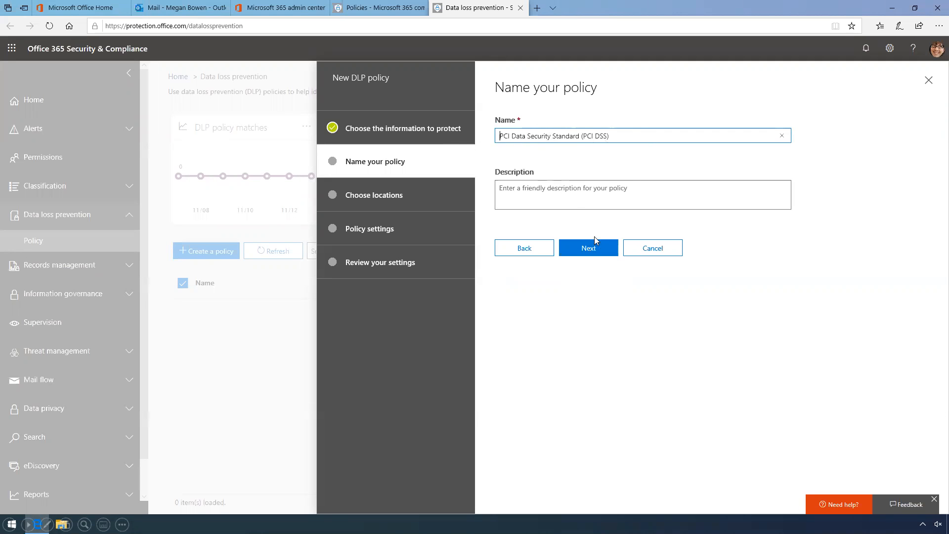
Accept the PCI DSS policy name, all locations, and Credit Card Number detection for external sharing
click(602, 252)
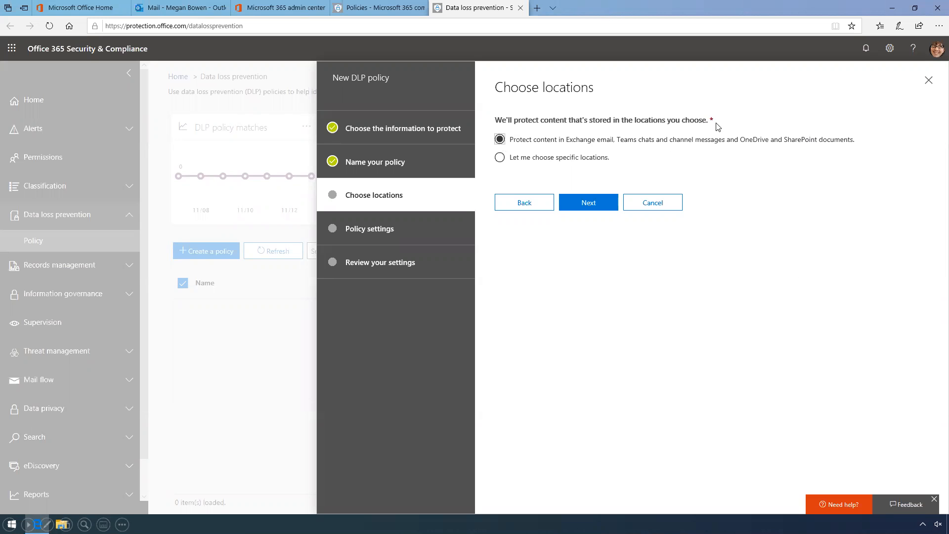
click(591, 206)
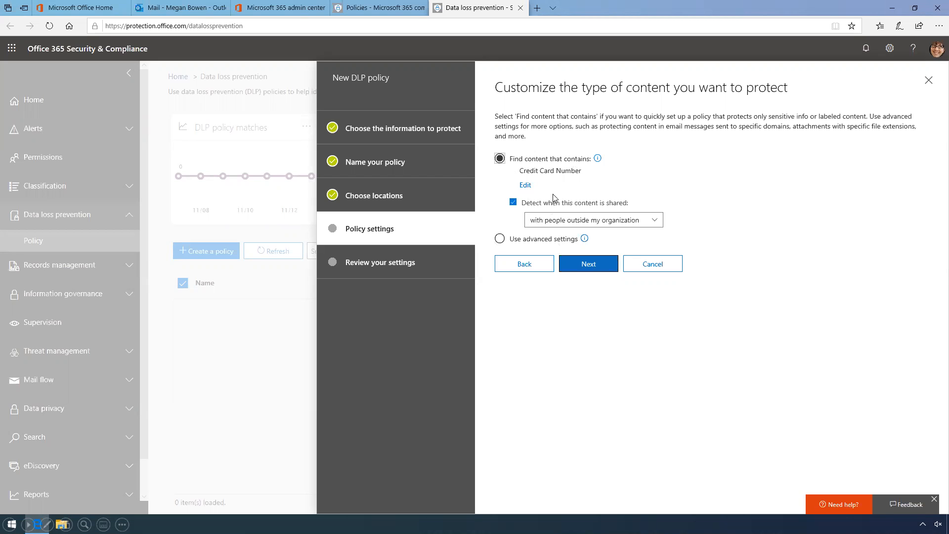
click(588, 269)
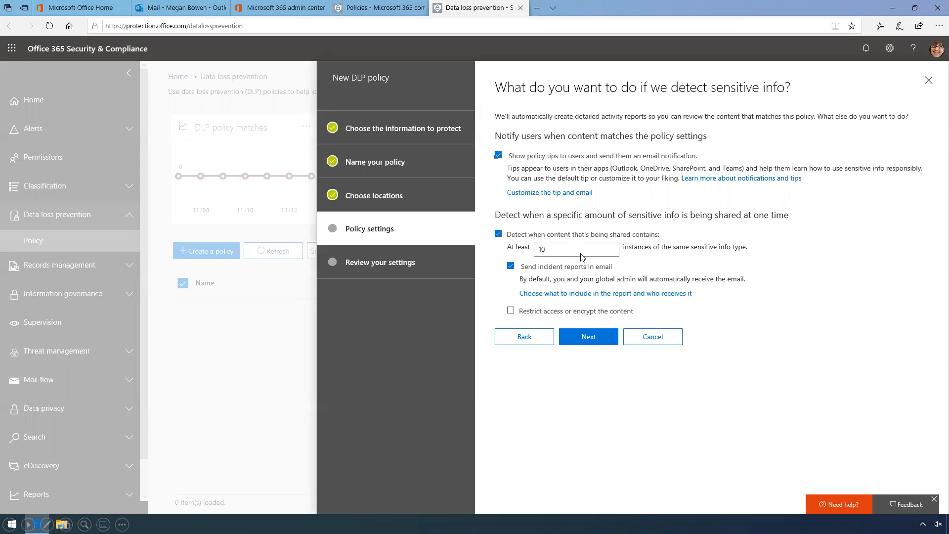
Lower the incident-report threshold to at least 1 instance
click(552, 253)
key(BackSpace)
click(593, 339)
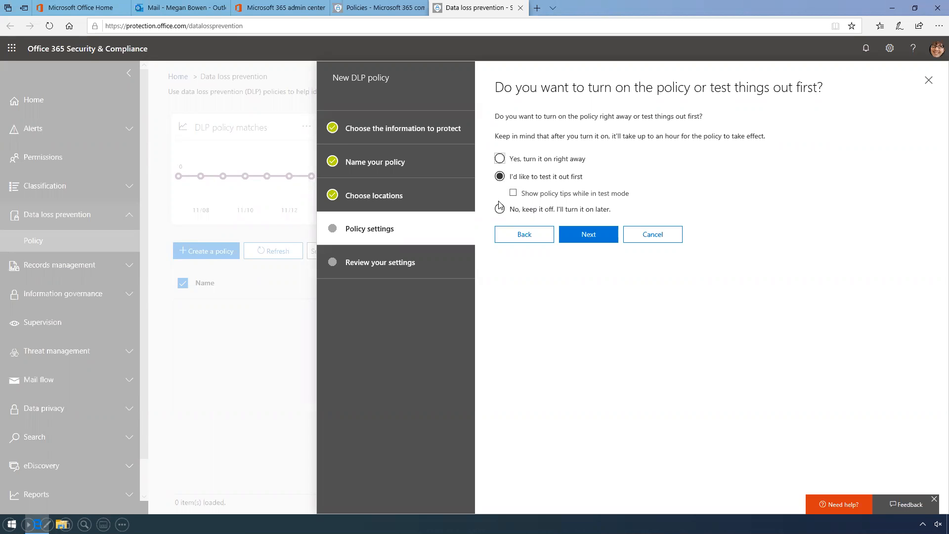
Turn the PCI DSS policy on right away, create it, and close the DLP page
click(501, 159)
click(597, 241)
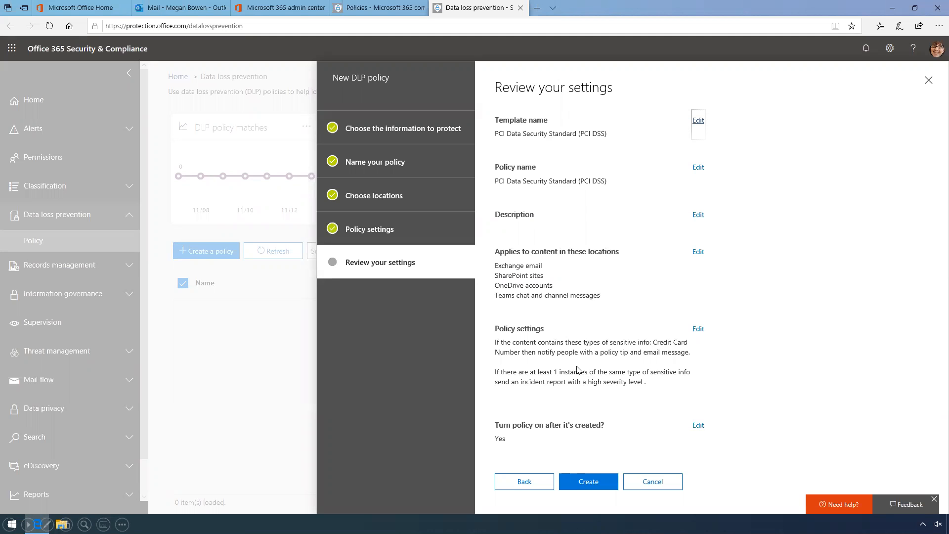
click(589, 481)
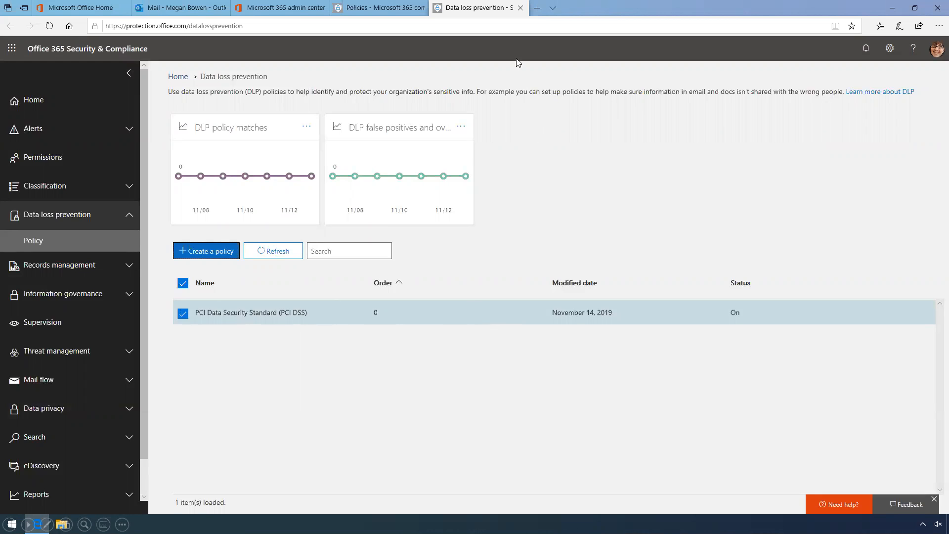
click(521, 8)
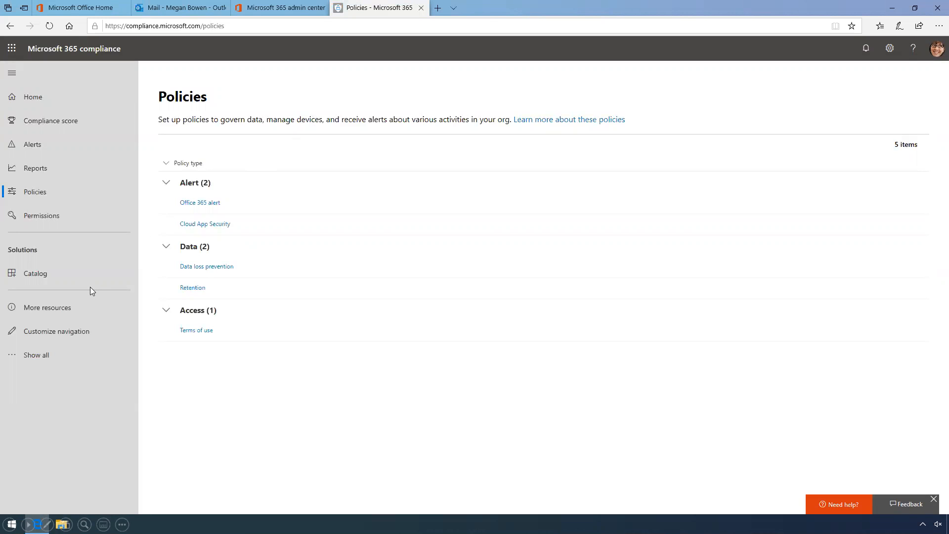
Draft an email to the external contact, subject 'Info you asked for', containing a card number, CVV and expiry
click(422, 9)
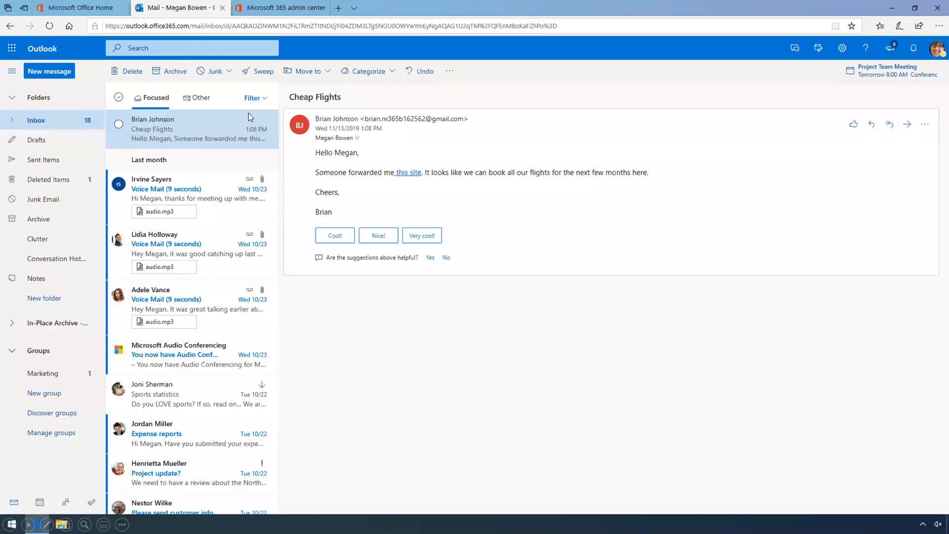
click(64, 71)
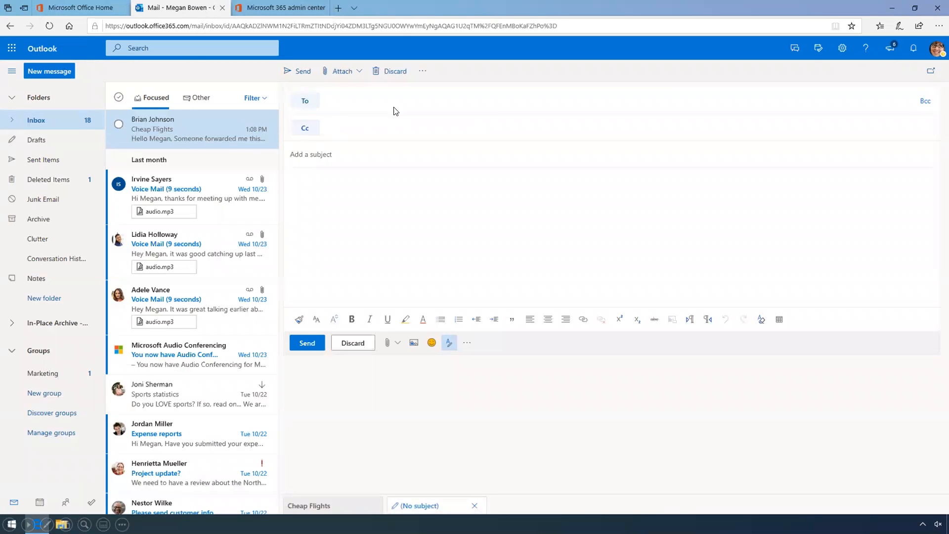
text(Brian)
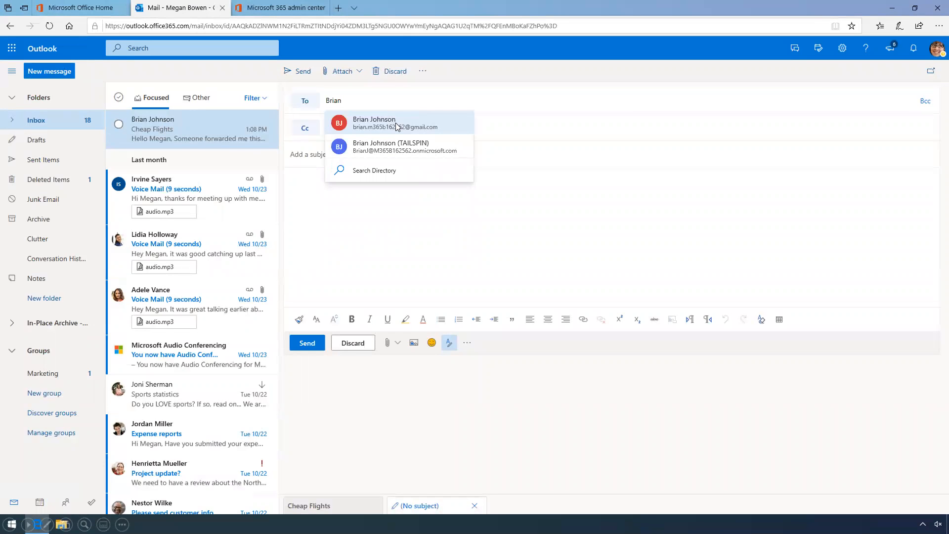
click(397, 127)
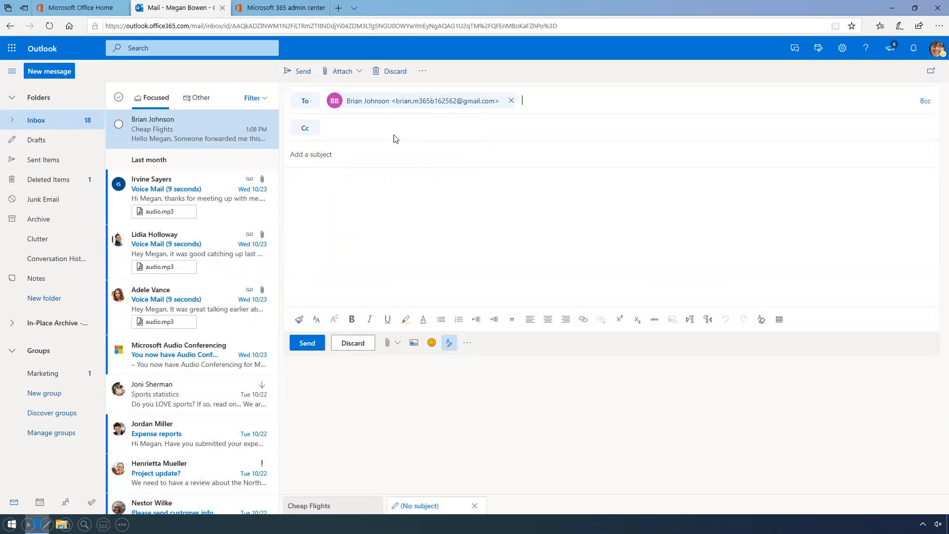
text(Info you asked for)
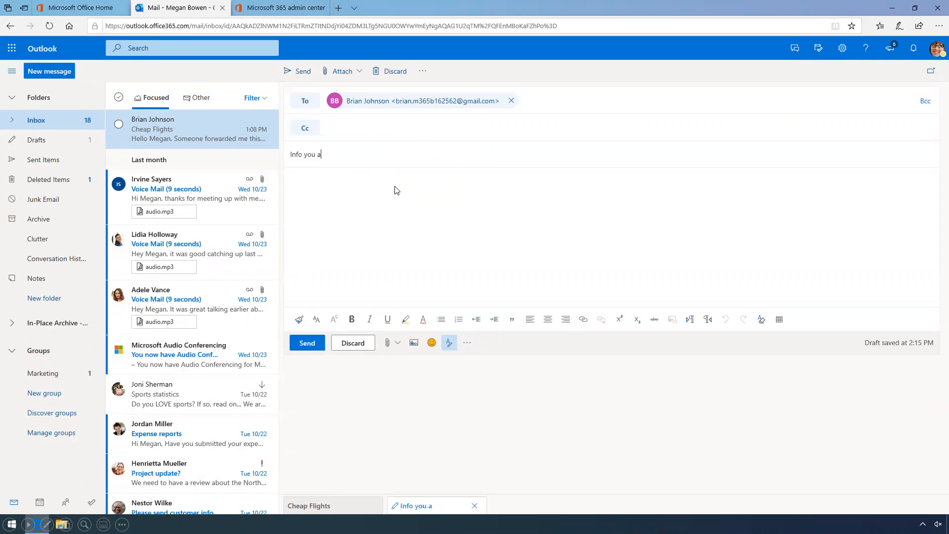
click(407, 211)
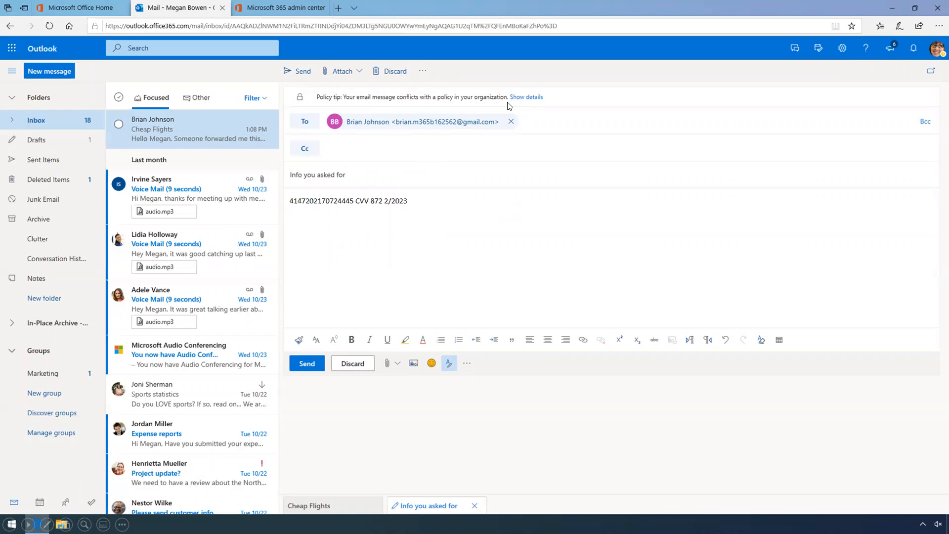
Review the DLP policy tip details, then discard the test draft
click(530, 98)
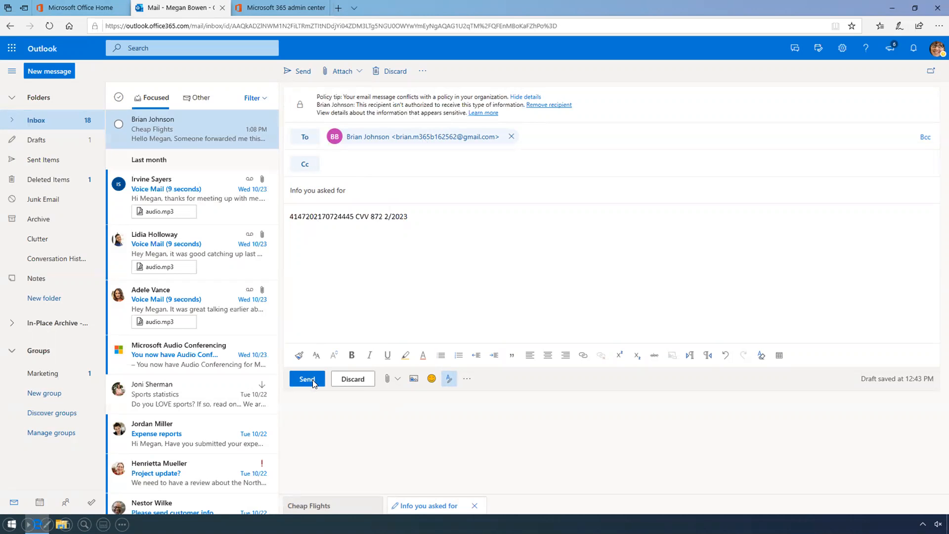
click(352, 381)
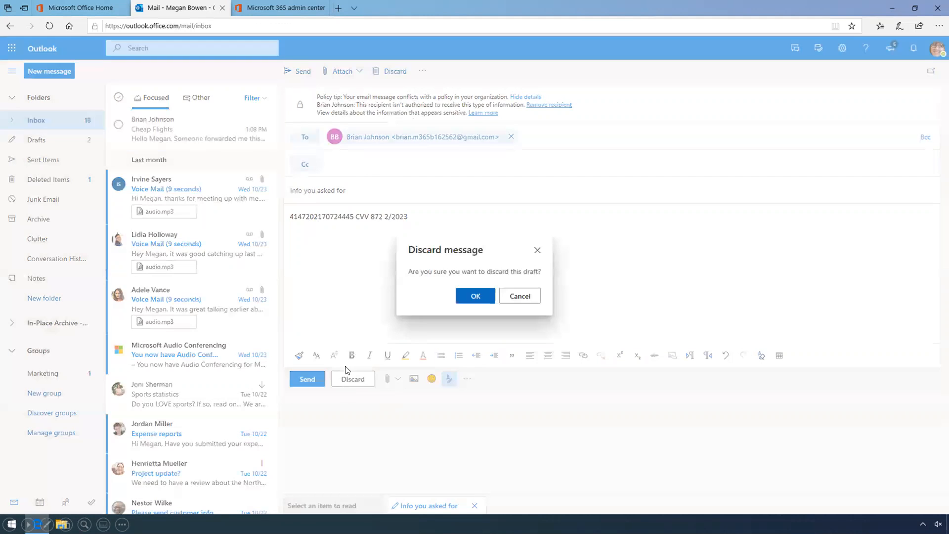
click(473, 298)
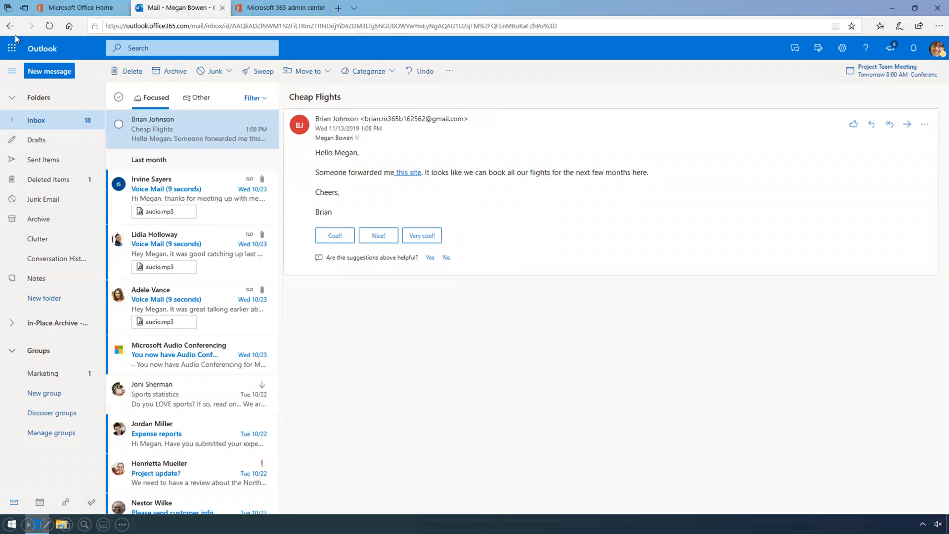
Start a new message to the suggested contact with subject 'Info you asked for'
click(46, 71)
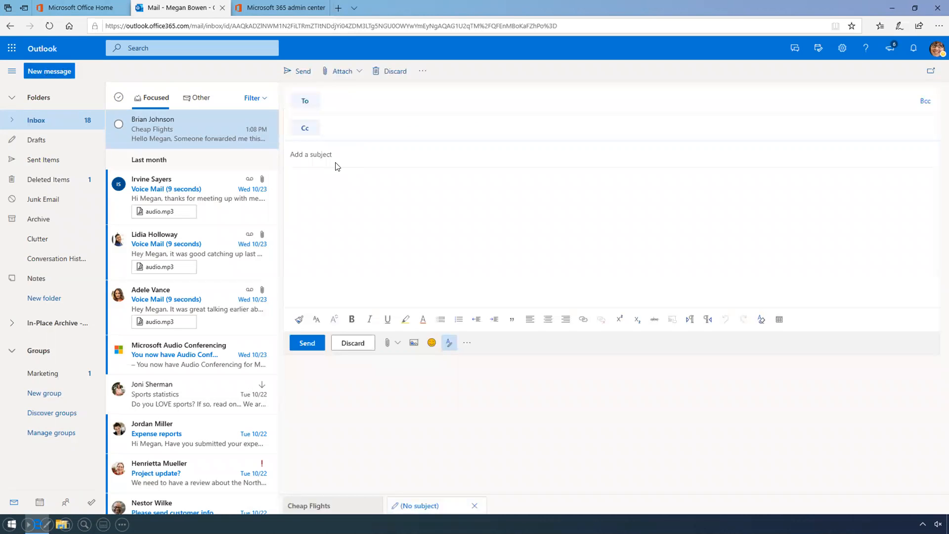
click(373, 100)
text(Brian)
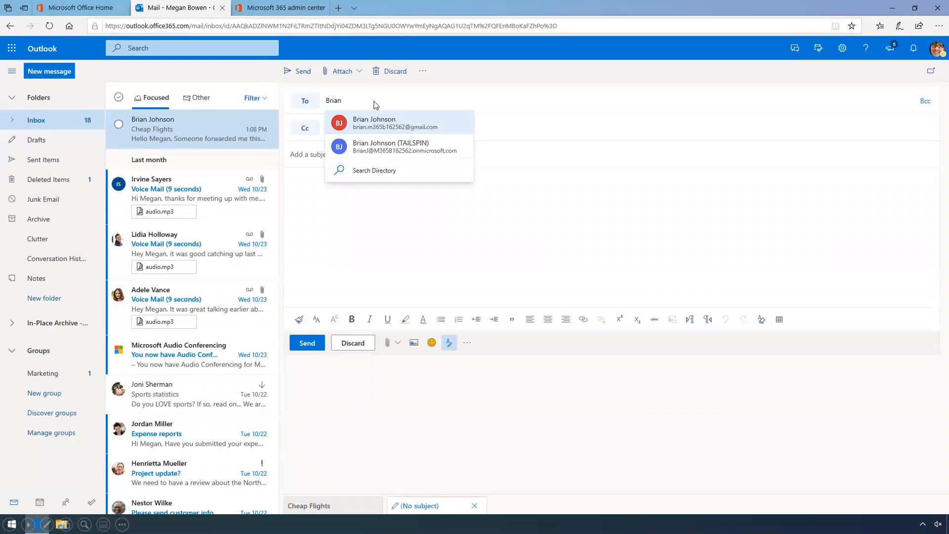
click(393, 128)
click(407, 155)
text(Info you asked for)
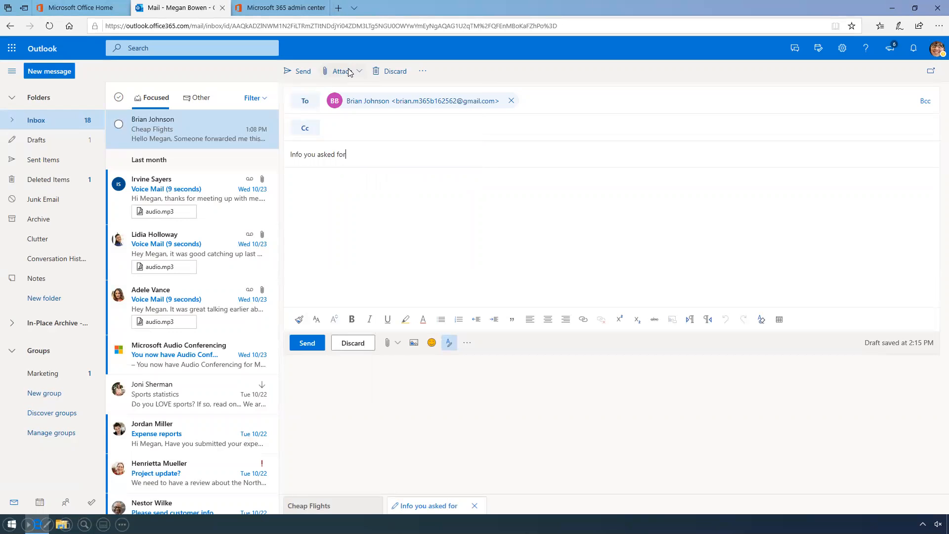
Attach the Contoso Corp. Credit card Permissions - Q1 document from the computer
click(350, 73)
click(360, 90)
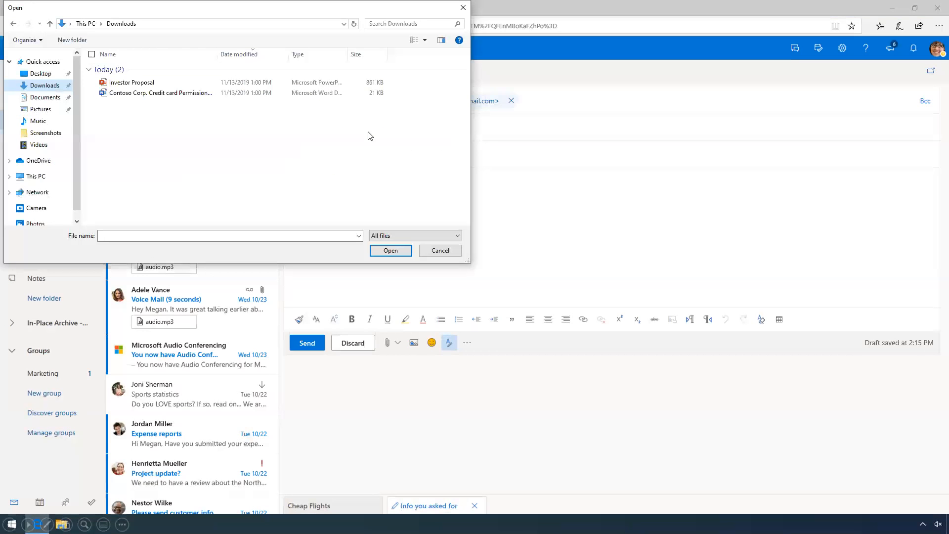
click(150, 94)
click(393, 251)
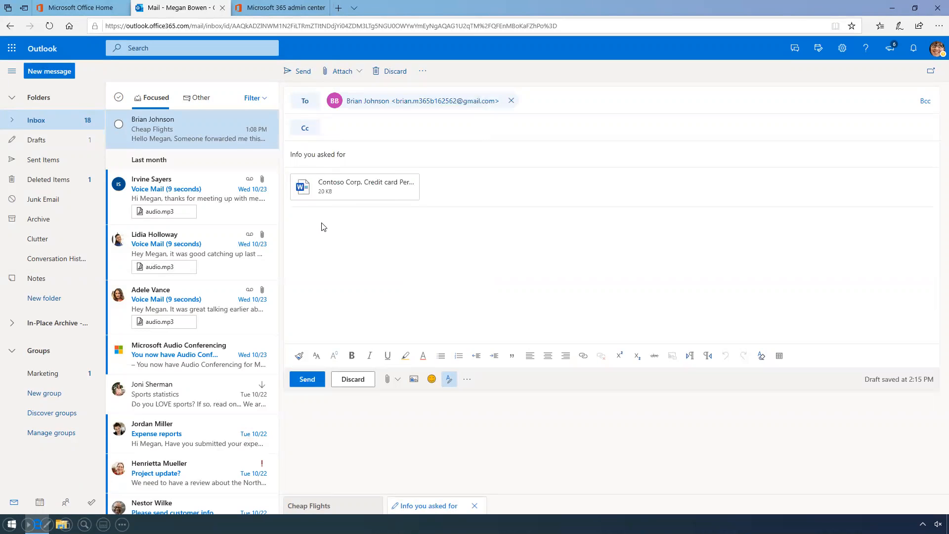
click(423, 72)
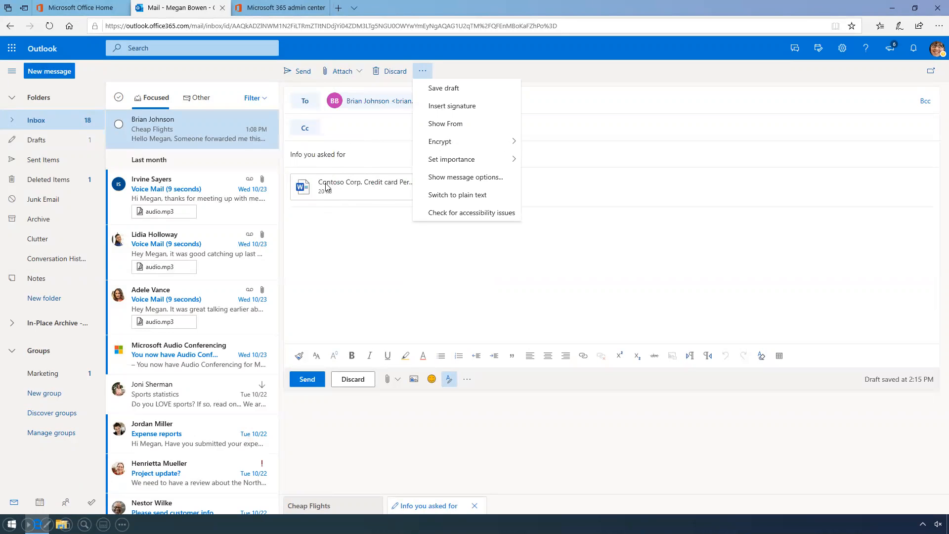
Encrypt the test draft, then discard it and confirm
click(446, 142)
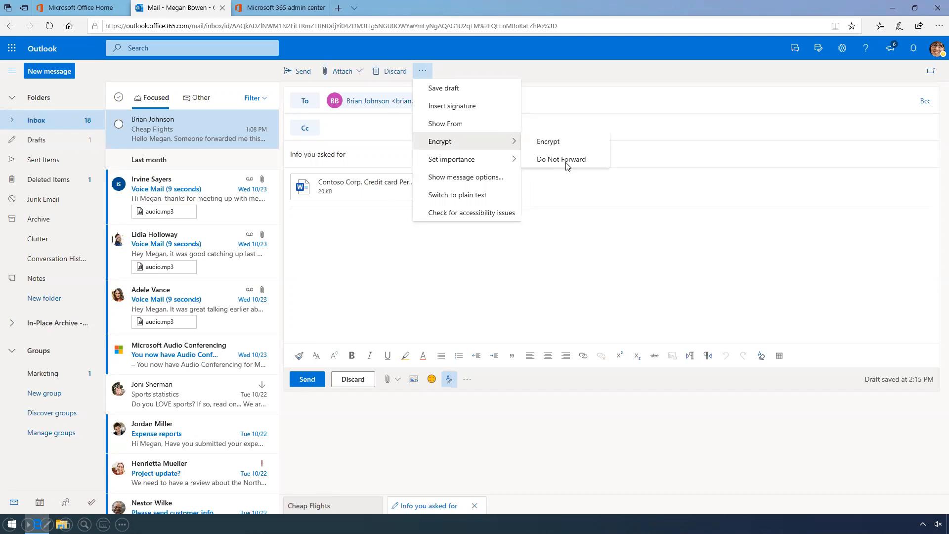
click(549, 143)
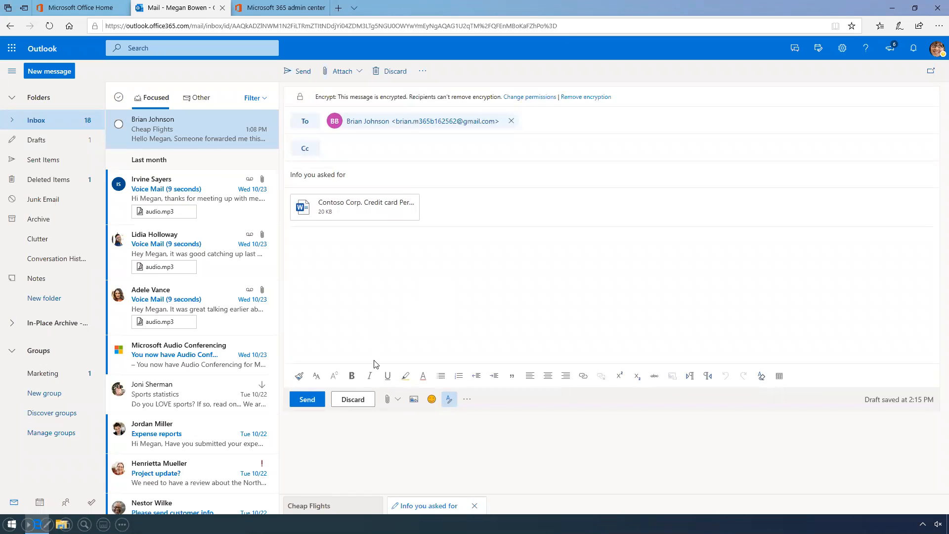
click(353, 399)
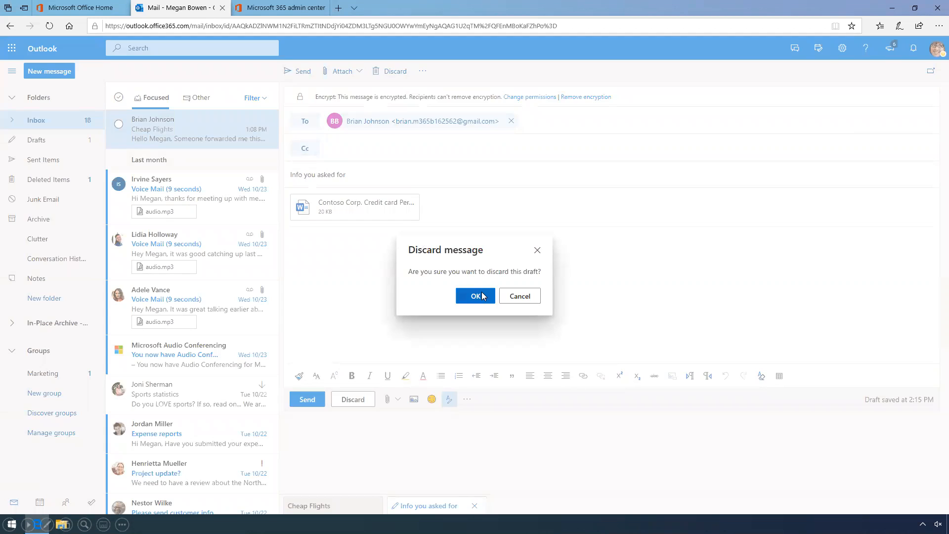
click(483, 296)
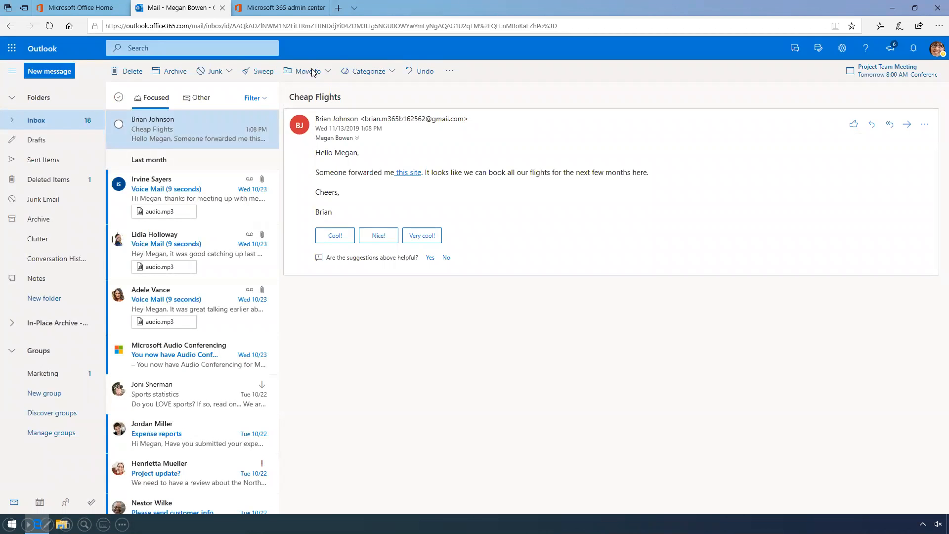
Go from the Microsoft 365 admin center into Exchange admin center's retention tags list
click(291, 9)
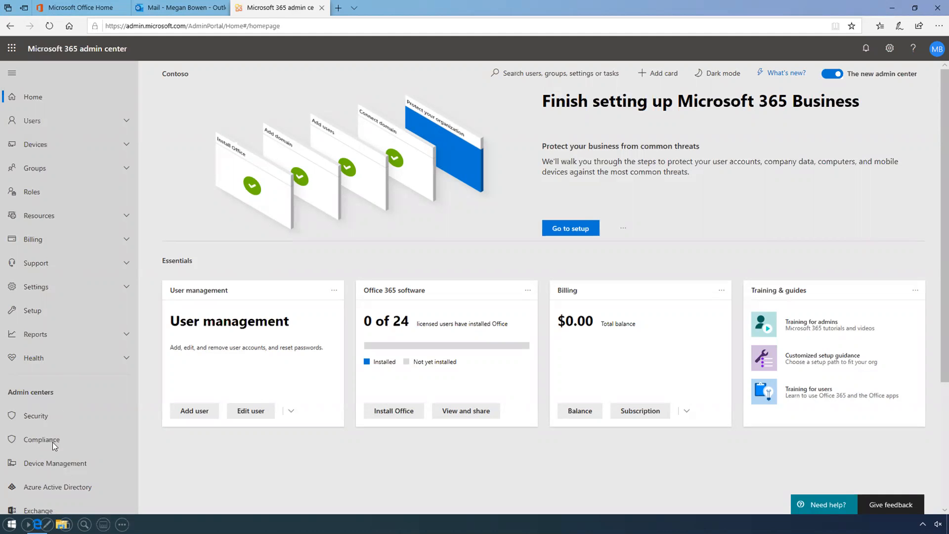
click(47, 512)
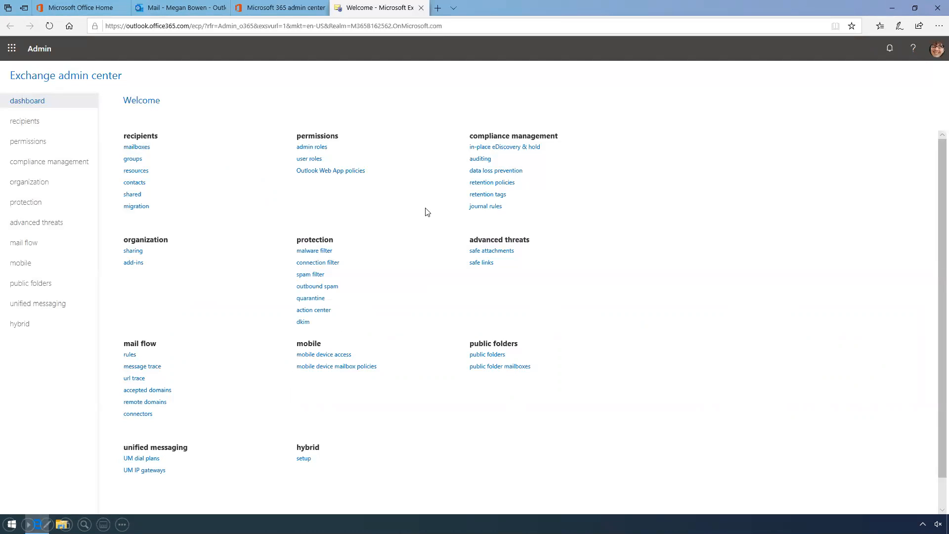
click(489, 195)
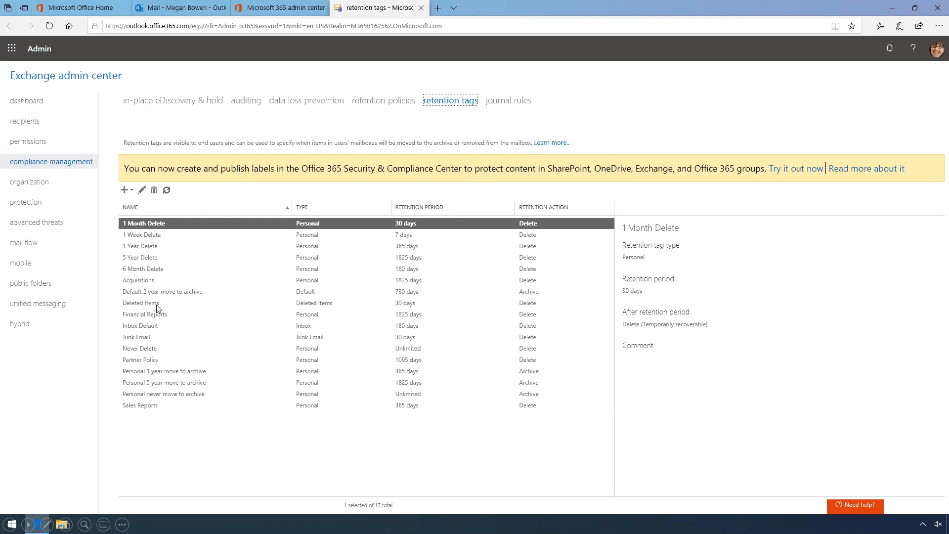
Create a default mailbox-wide retention tag '7 Year Delete' deleting items after 2555 days
click(127, 191)
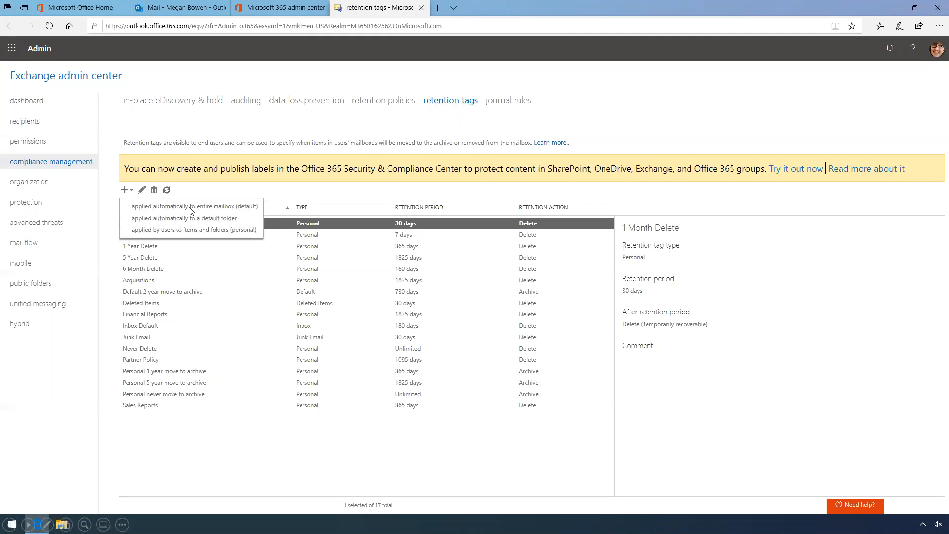
click(222, 206)
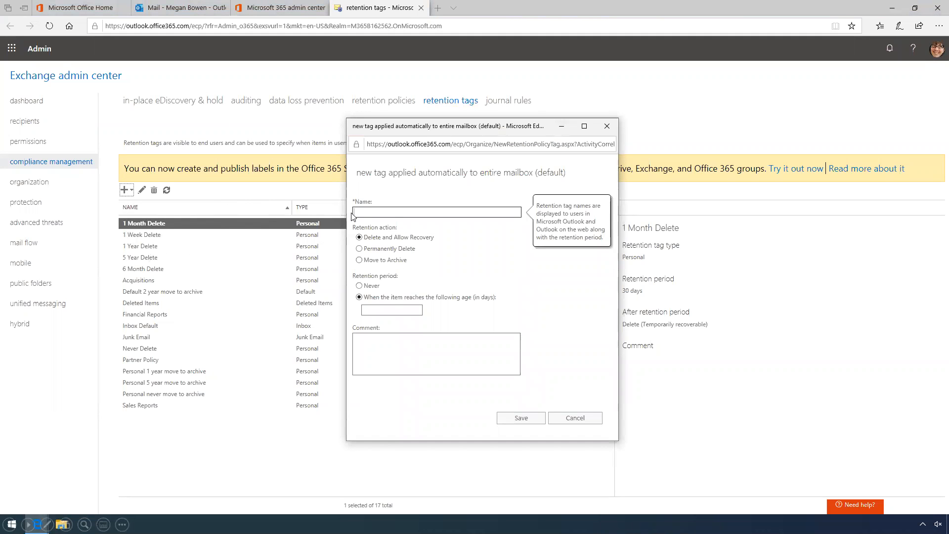
text(7 Year Delete)
click(393, 311)
text(2555)
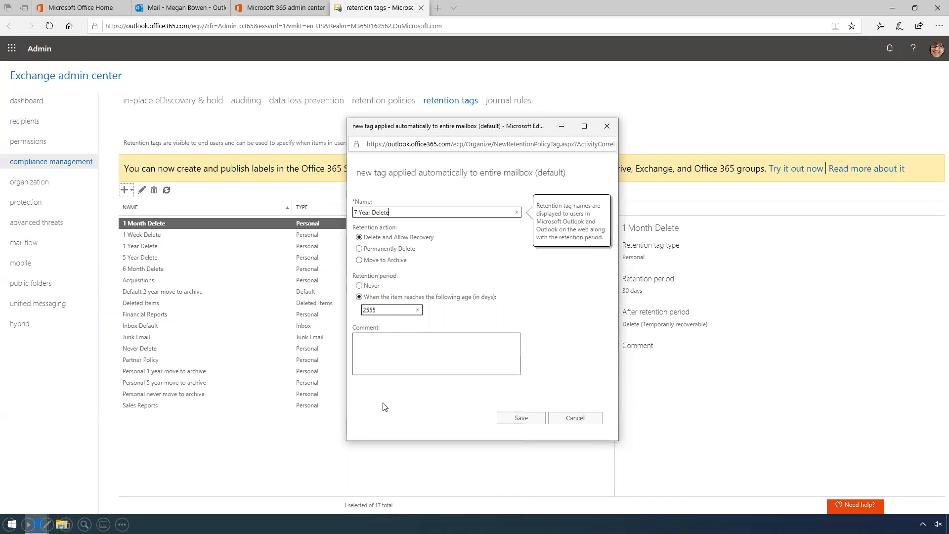
click(522, 419)
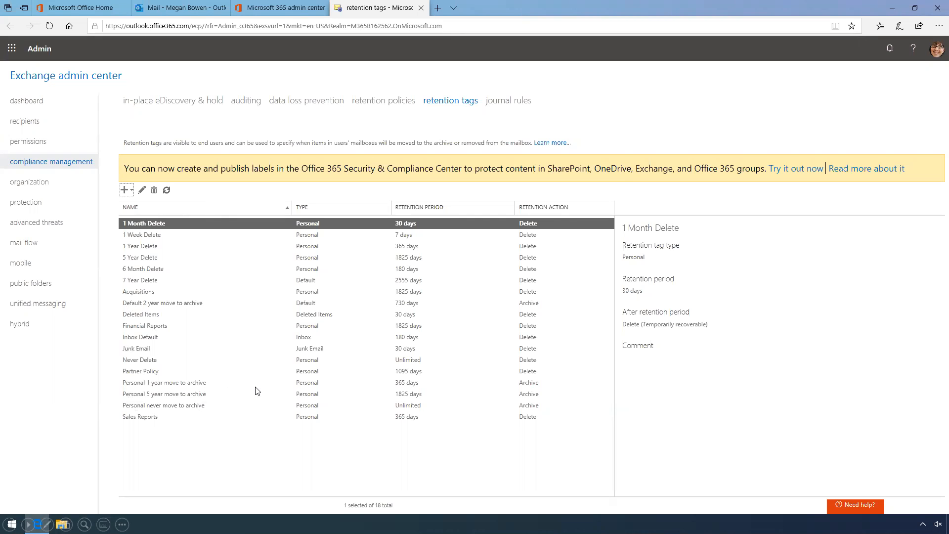
Close the Exchange tab and go to Devices > Policies in the Microsoft 365 admin center
click(420, 8)
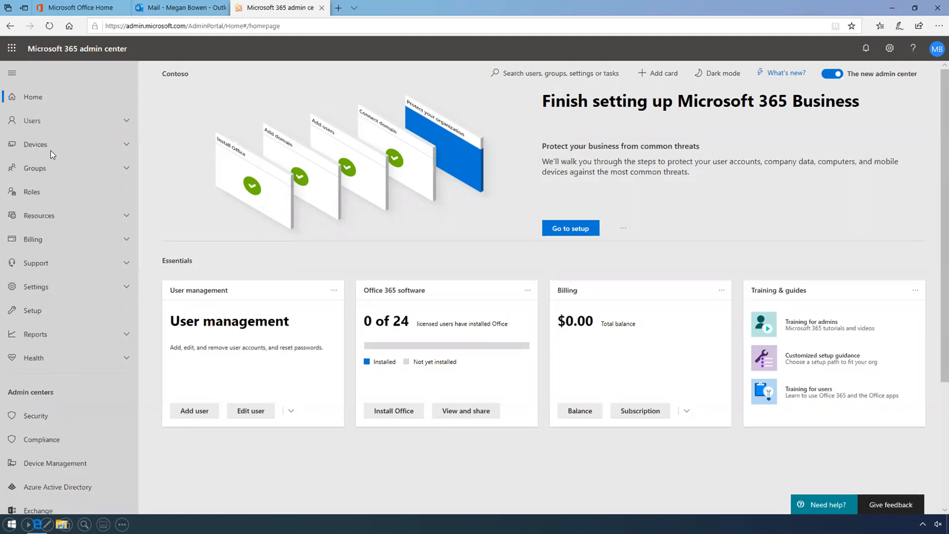
click(34, 145)
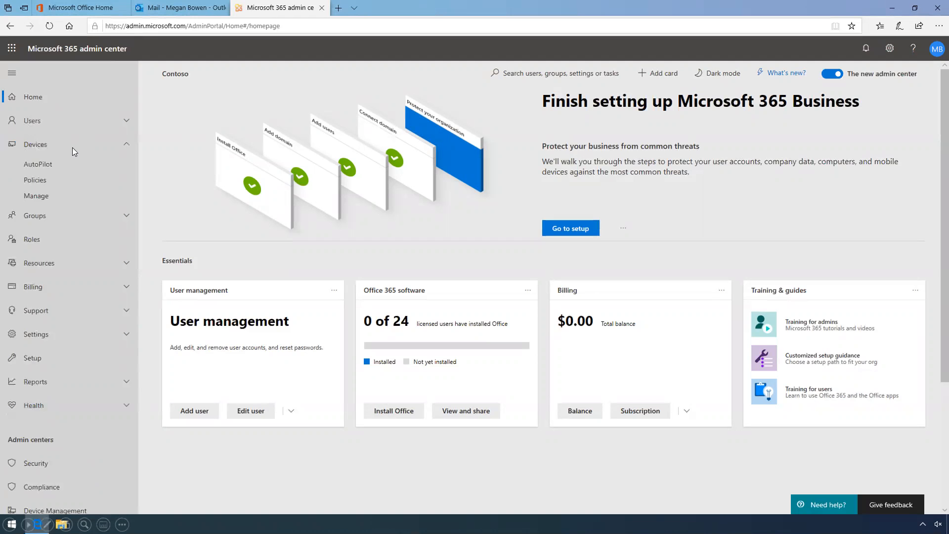
click(36, 180)
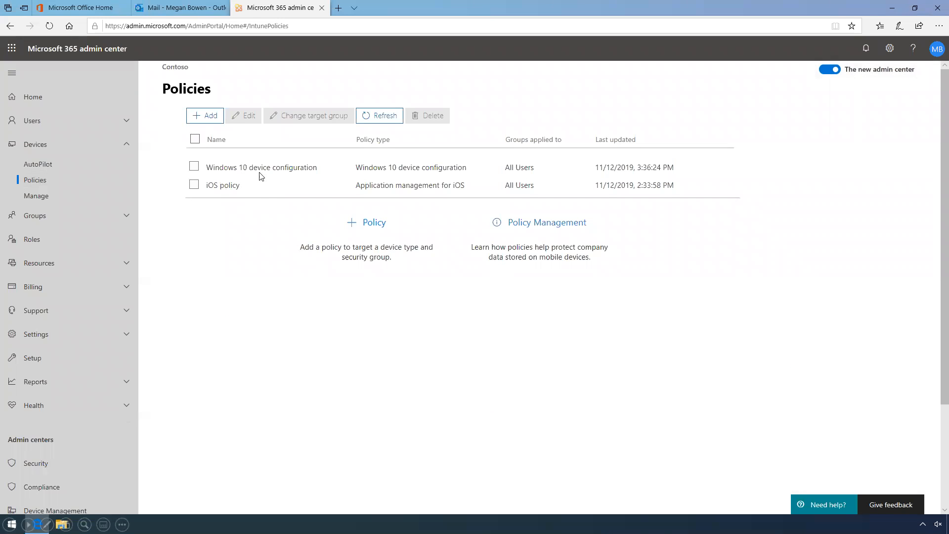
Review the iOS policy's lost-device protections without changes, then expand its Office file access settings
click(234, 187)
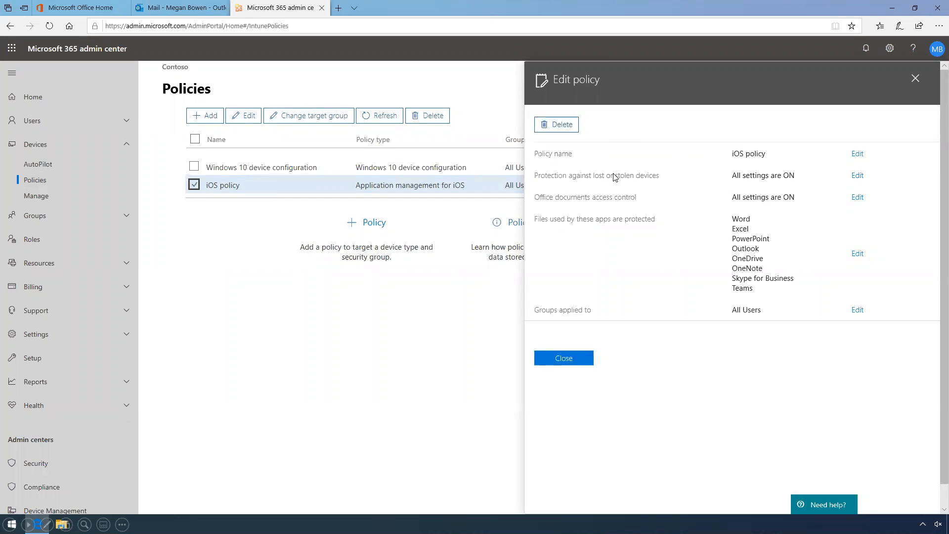
click(858, 179)
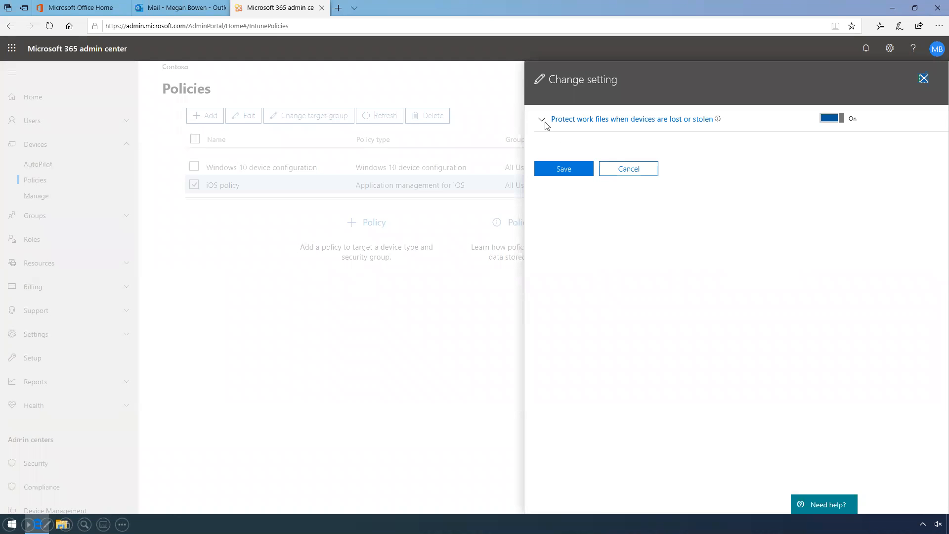
click(542, 121)
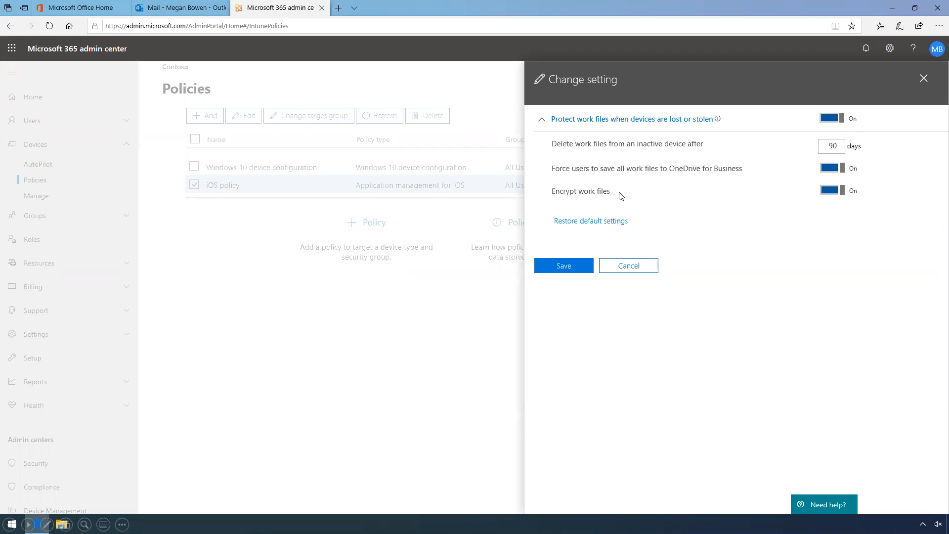
click(616, 267)
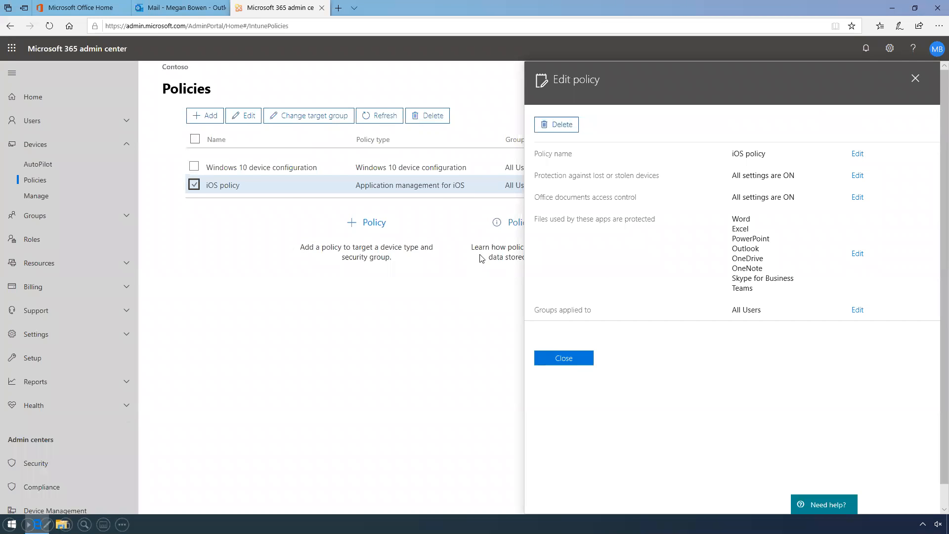
click(858, 198)
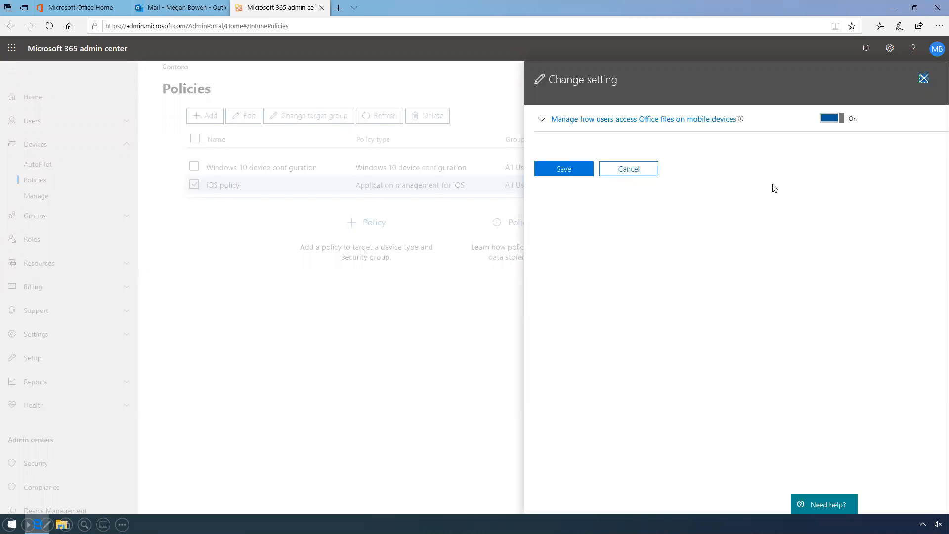
click(542, 123)
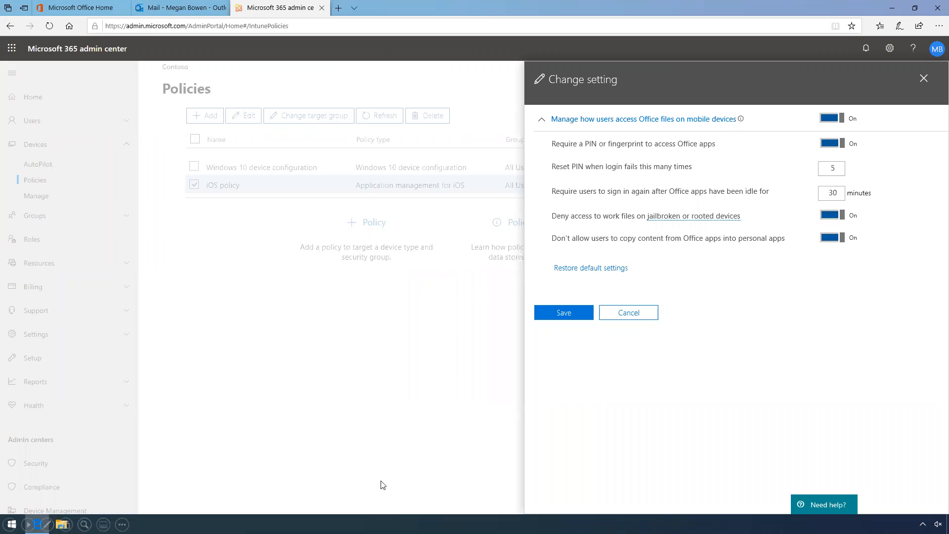
Discard the iOS policy's Office file access change and close the policy details
click(637, 320)
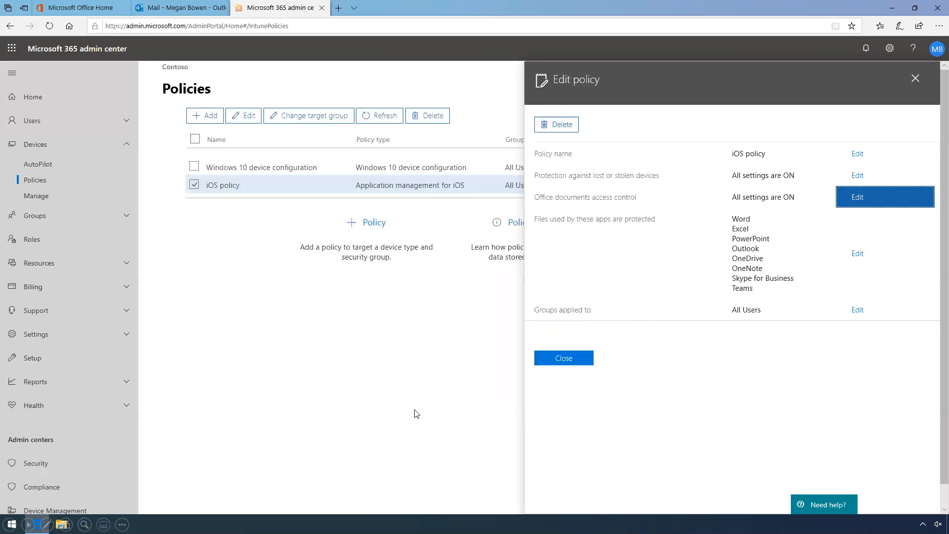
click(584, 364)
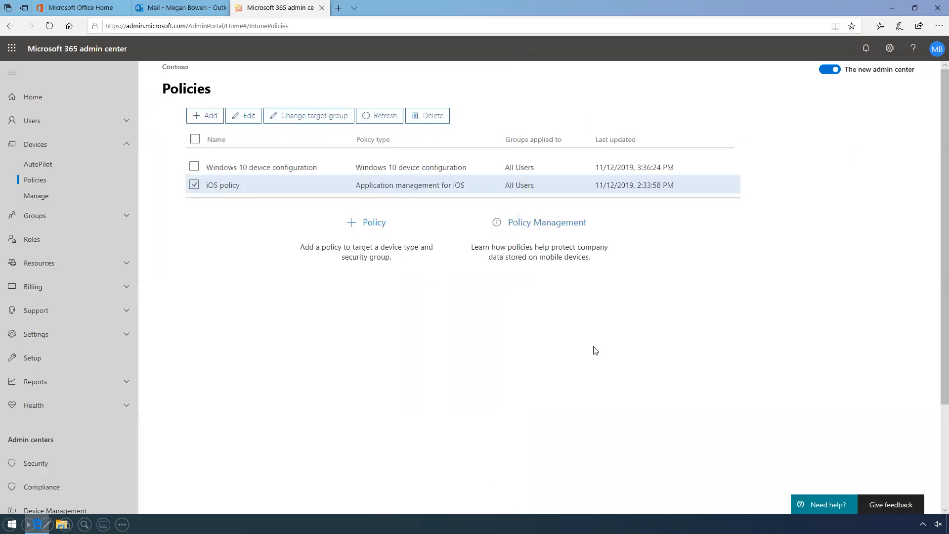
Review the enrolled iPhone's details on the Manage devices page, then close them
click(43, 198)
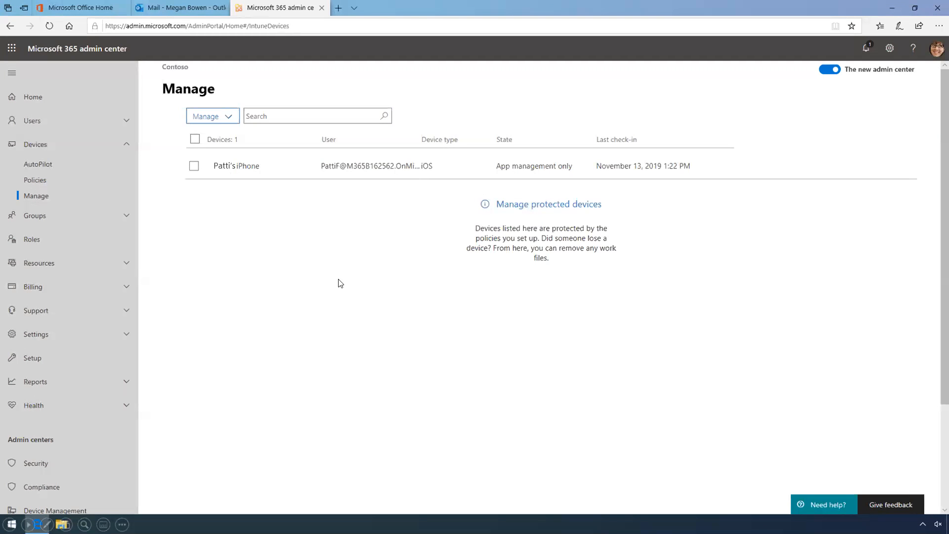
click(194, 167)
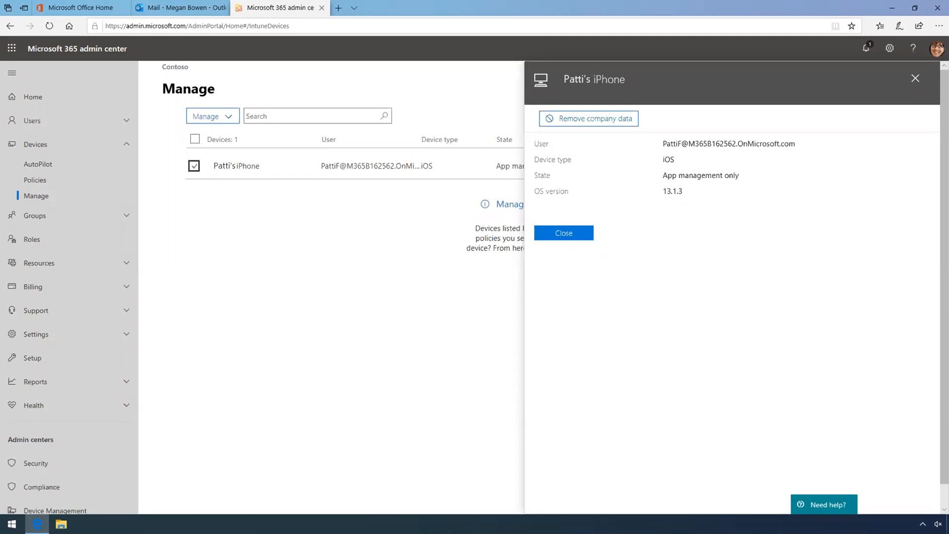
click(573, 234)
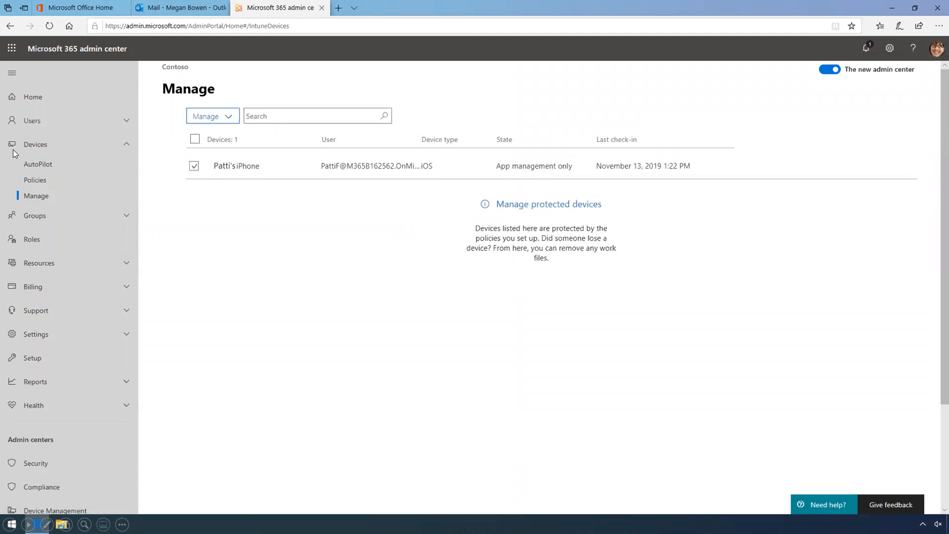
Open the Windows 10 device configuration policy and edit its Windows 10 device protection setting
click(36, 180)
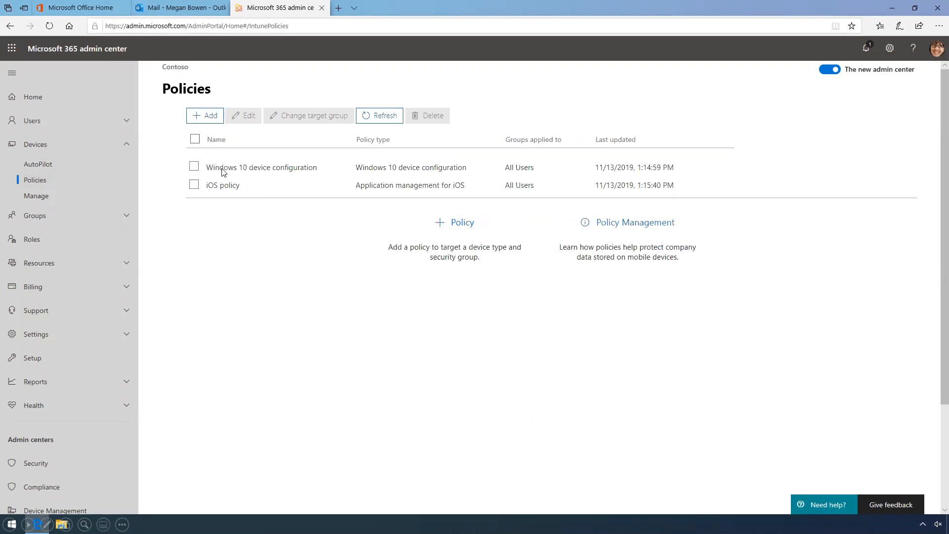
click(285, 170)
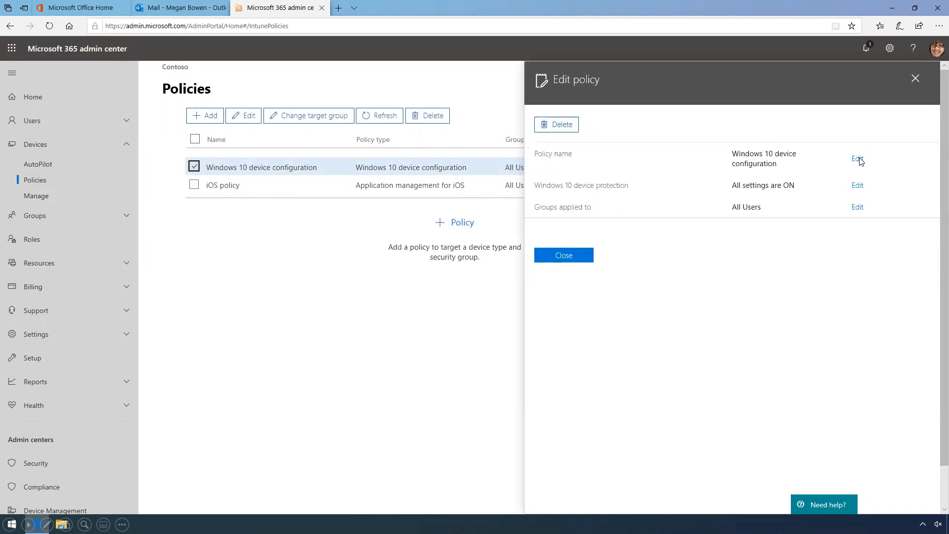
click(858, 185)
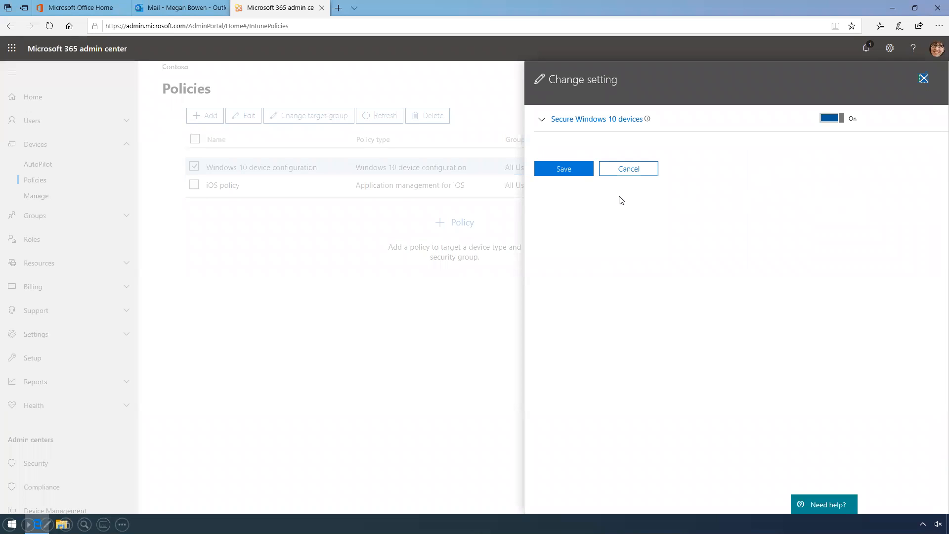
Keep all Secure Windows 10 devices protections On and save the Windows 10 policy
click(543, 120)
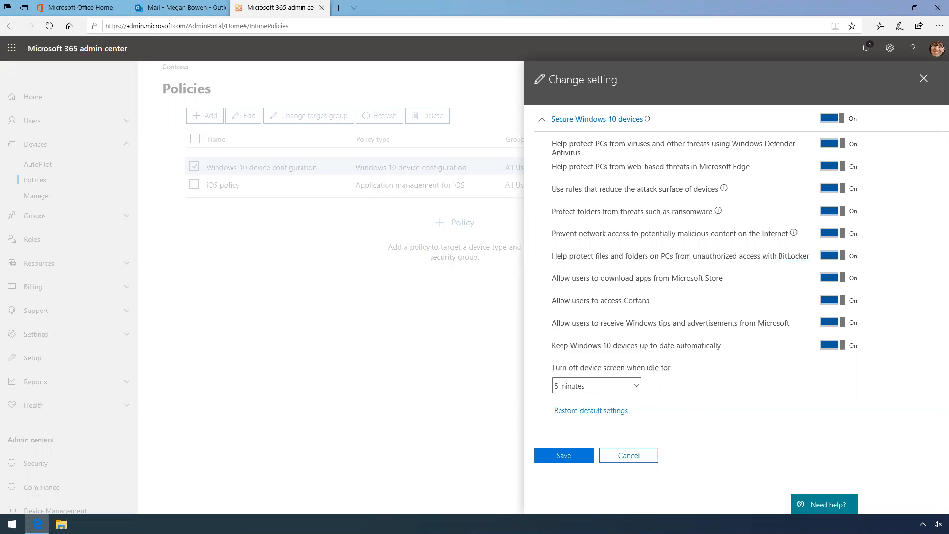
click(569, 459)
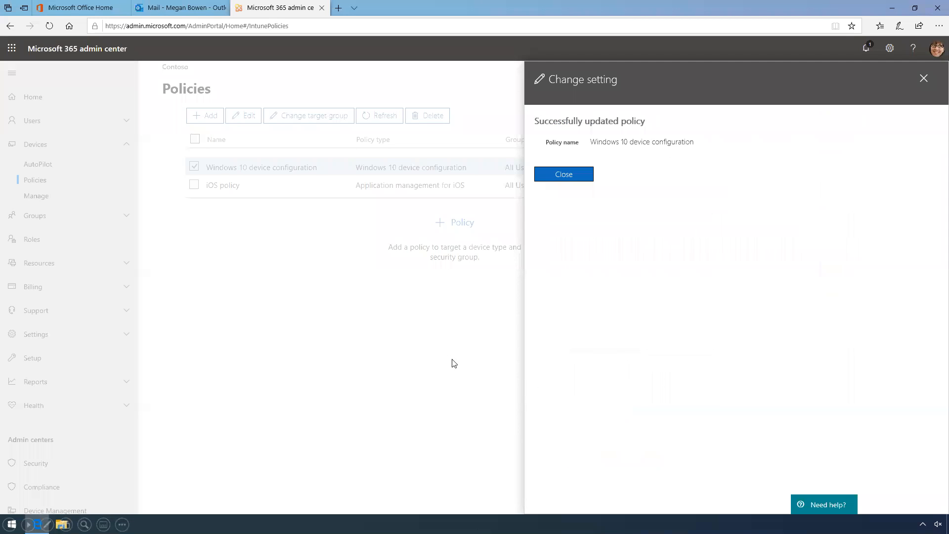
click(585, 179)
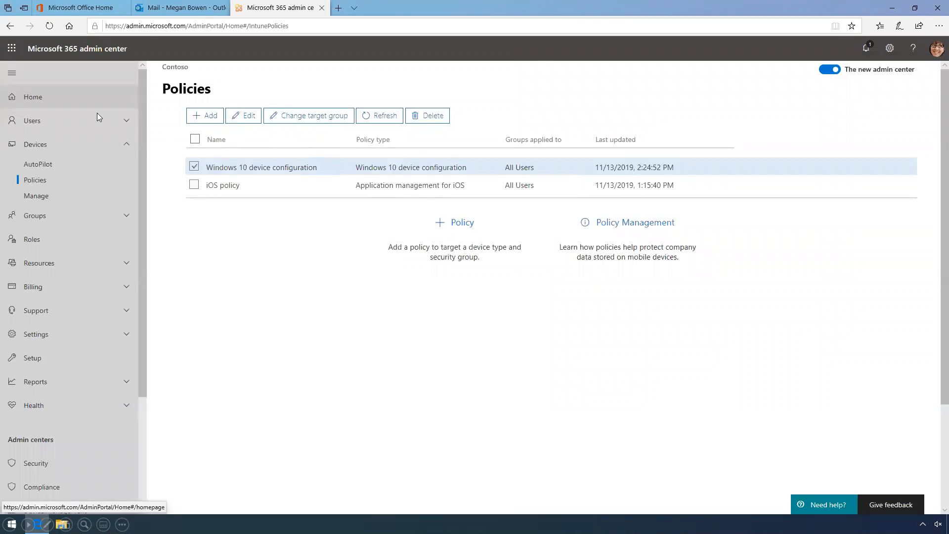
Go to the admin center home page and switch back to the slideshow
click(39, 97)
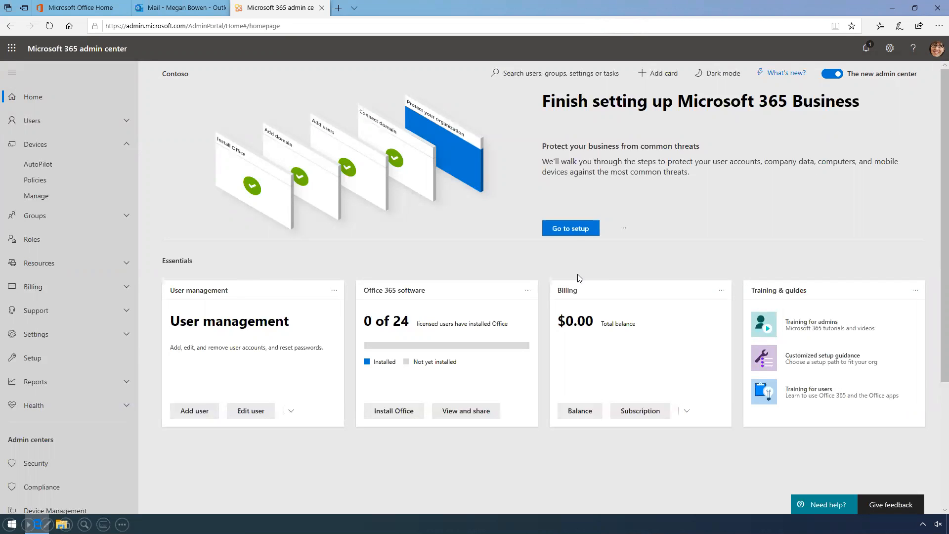
key(Escape)
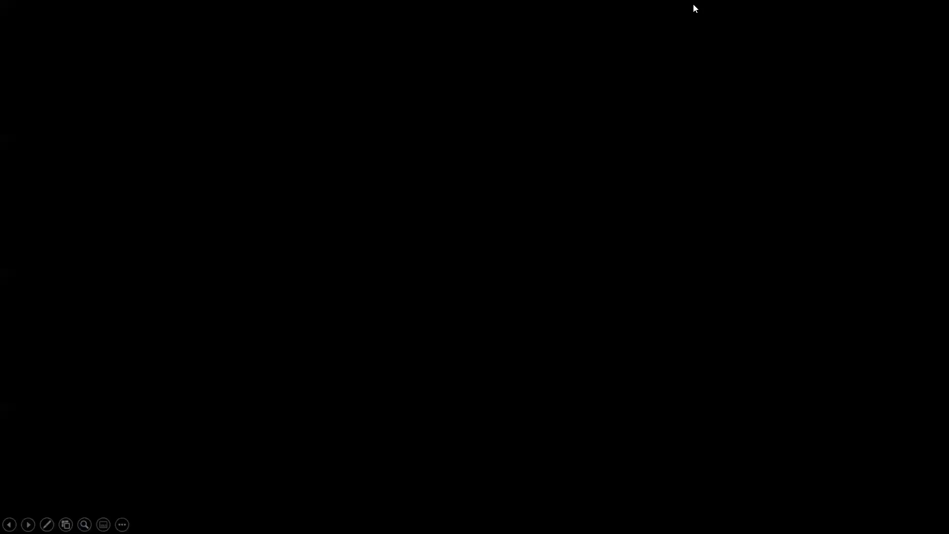
Resume the slideshow and advance past DEMO TIME to the Microsoft 365 Business Premium slide
key(Escape)
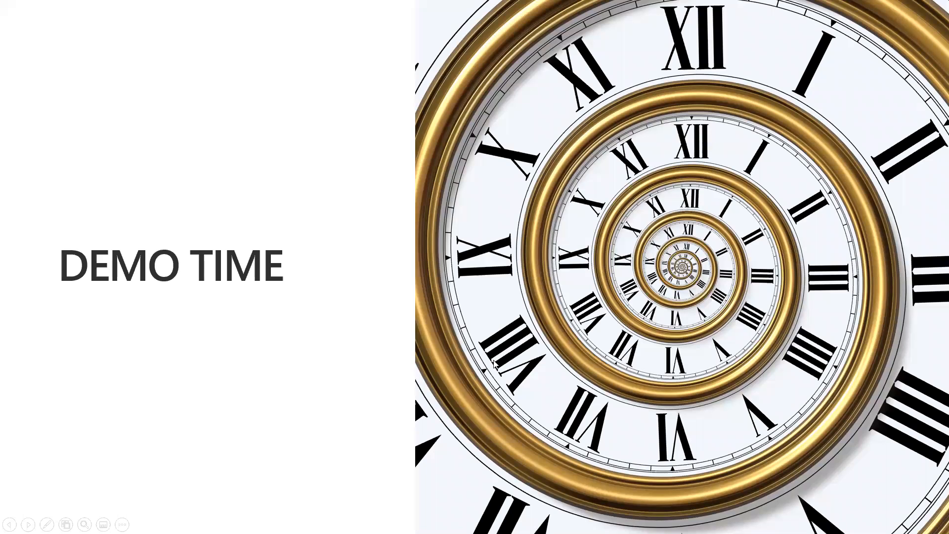
click(695, 324)
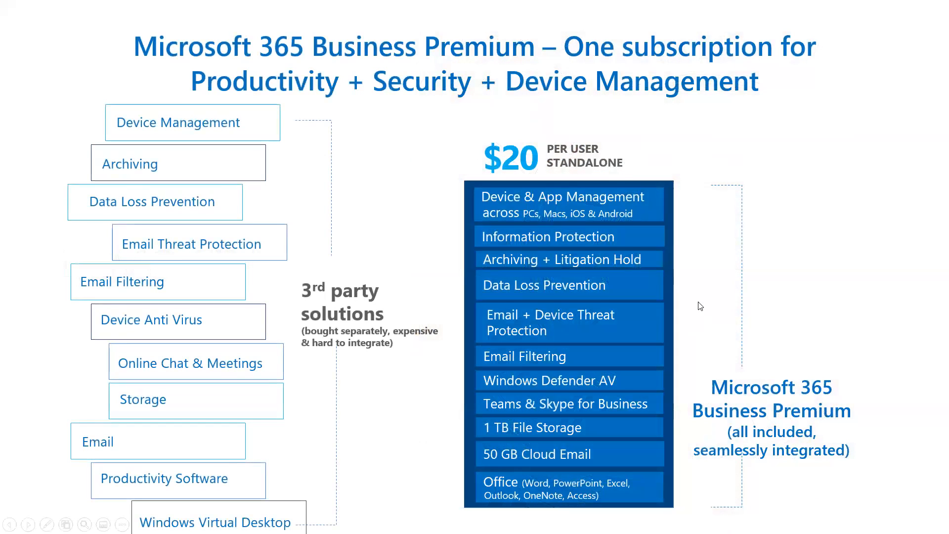